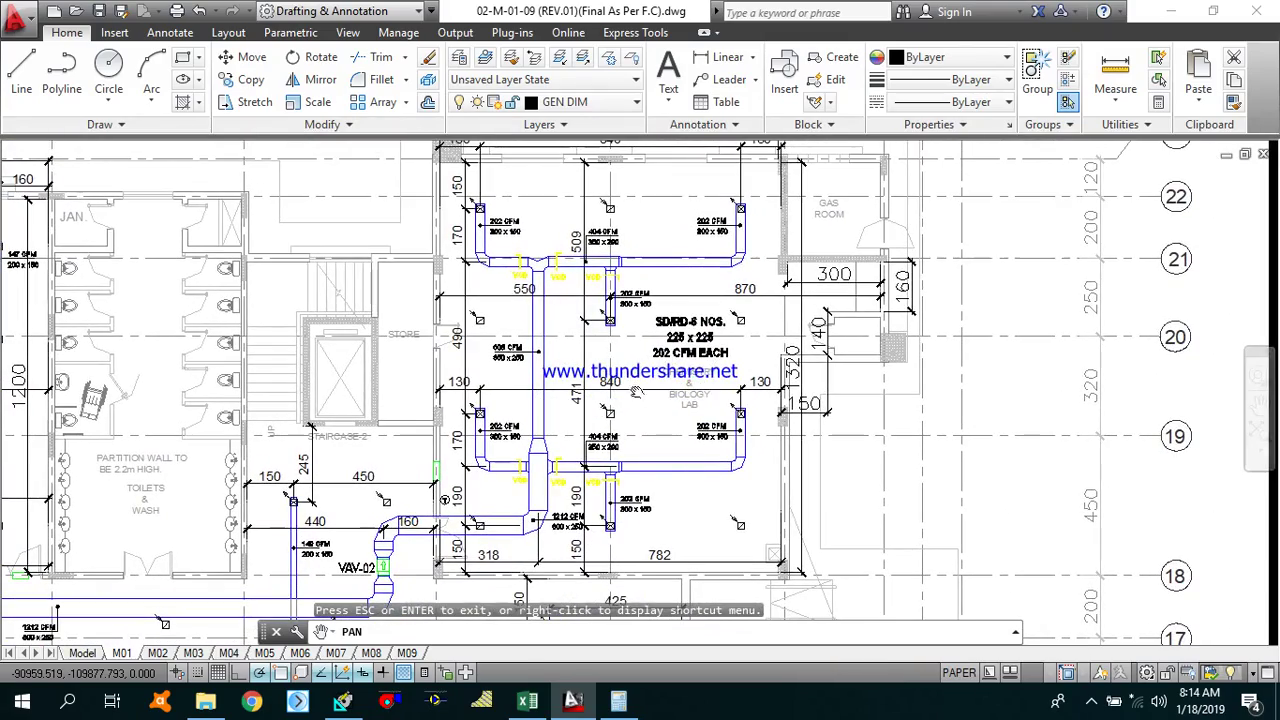
scroll(670, 420, "up", 2)
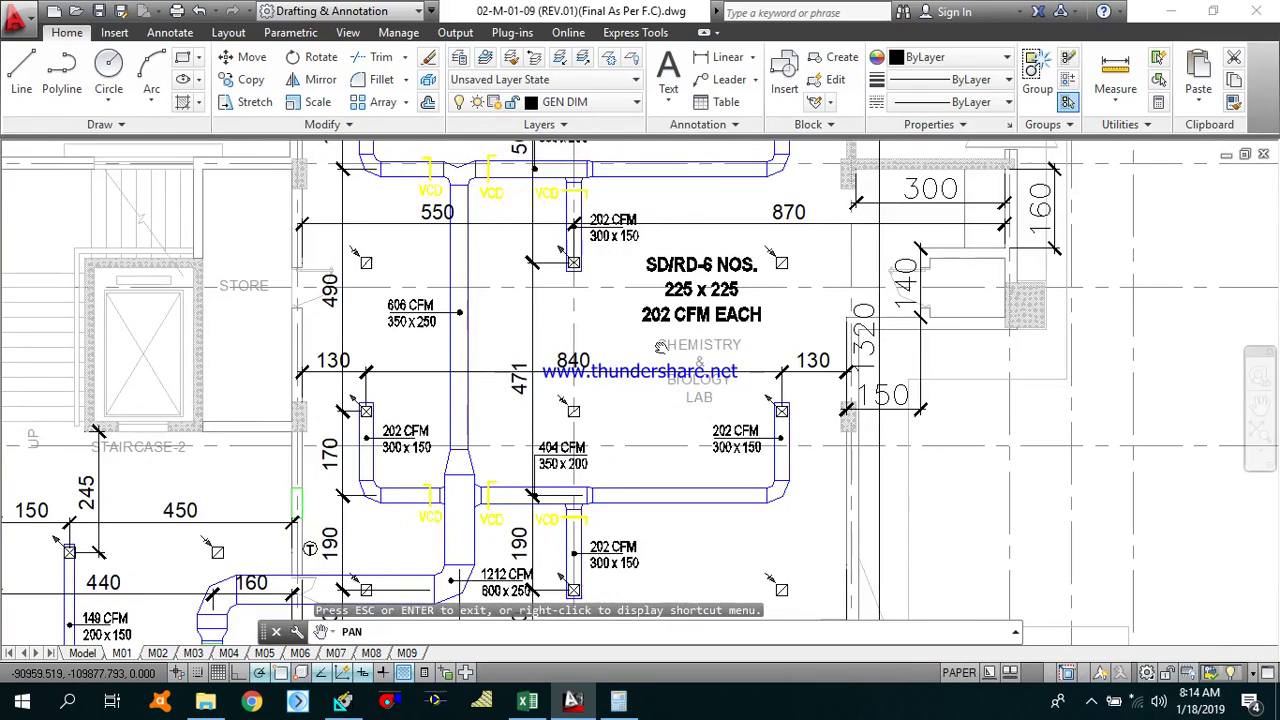
scroll(720, 395, "down", 2)
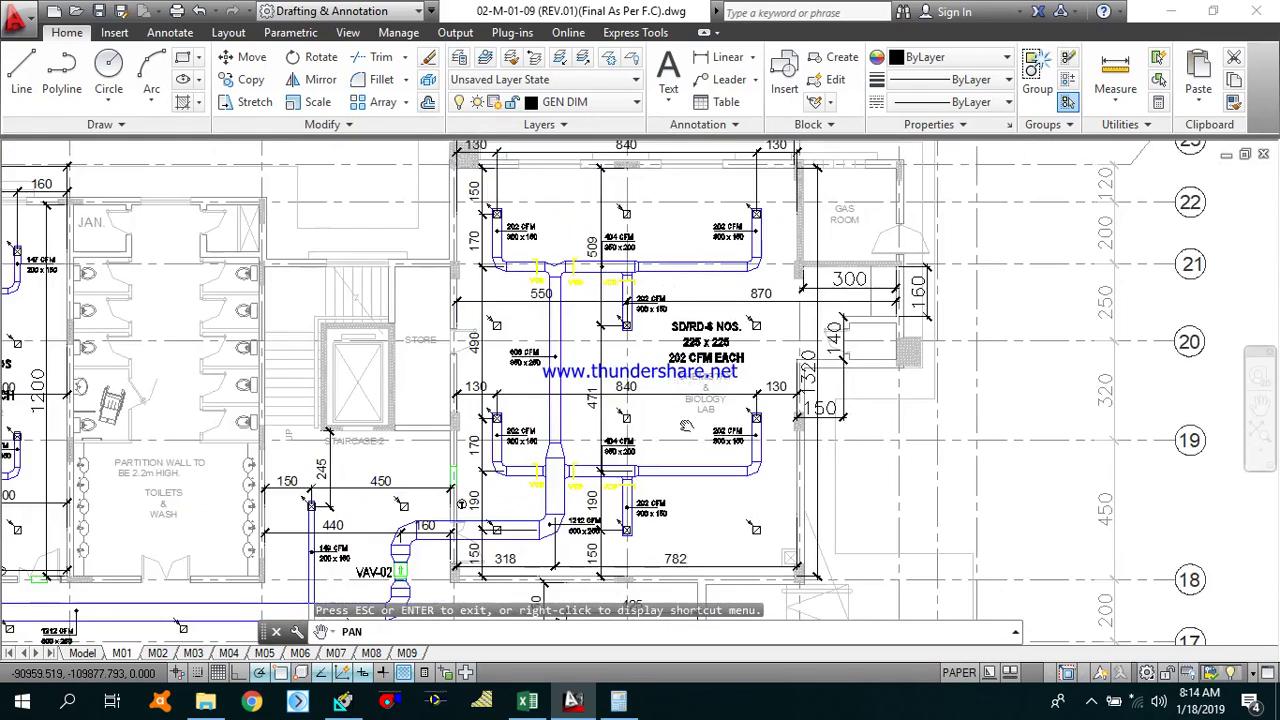
left_click_drag(610, 442, 608, 480)
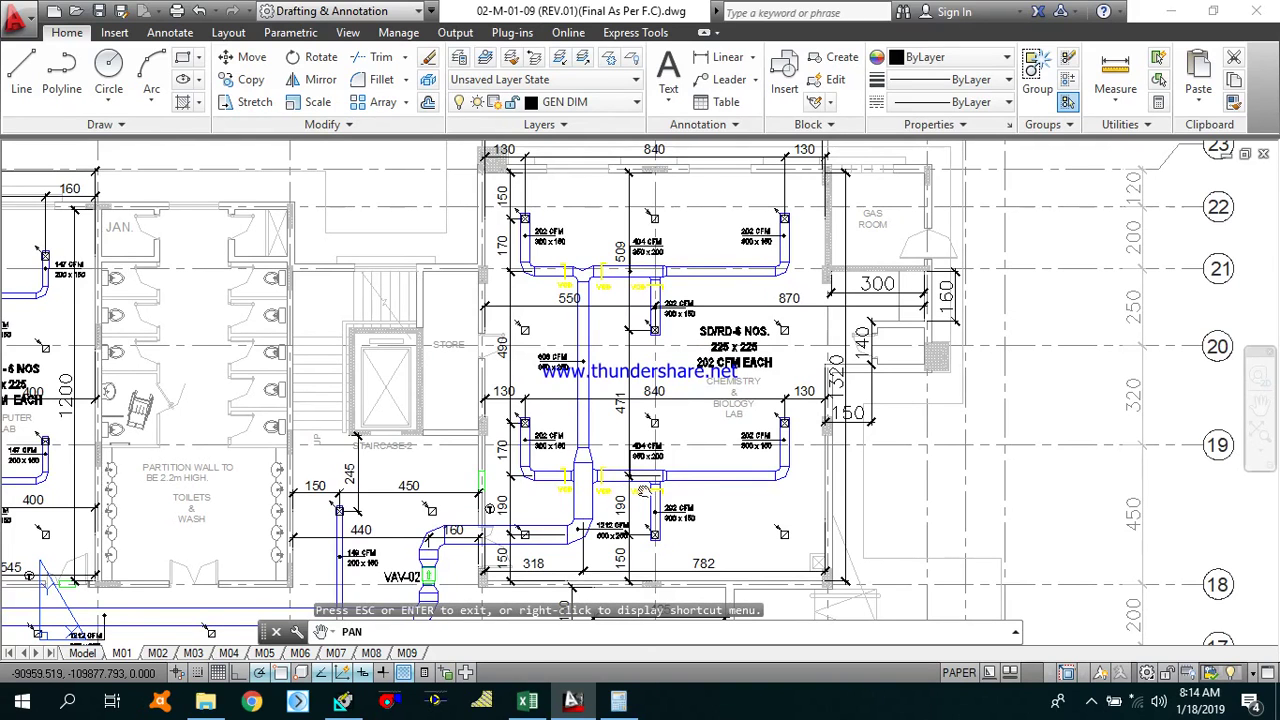
Step: Switch to the Fresh air calculation workbook in Excel and examine the Chem/Bio Lab row's input cells and CFM formulas
left_click(520, 510)
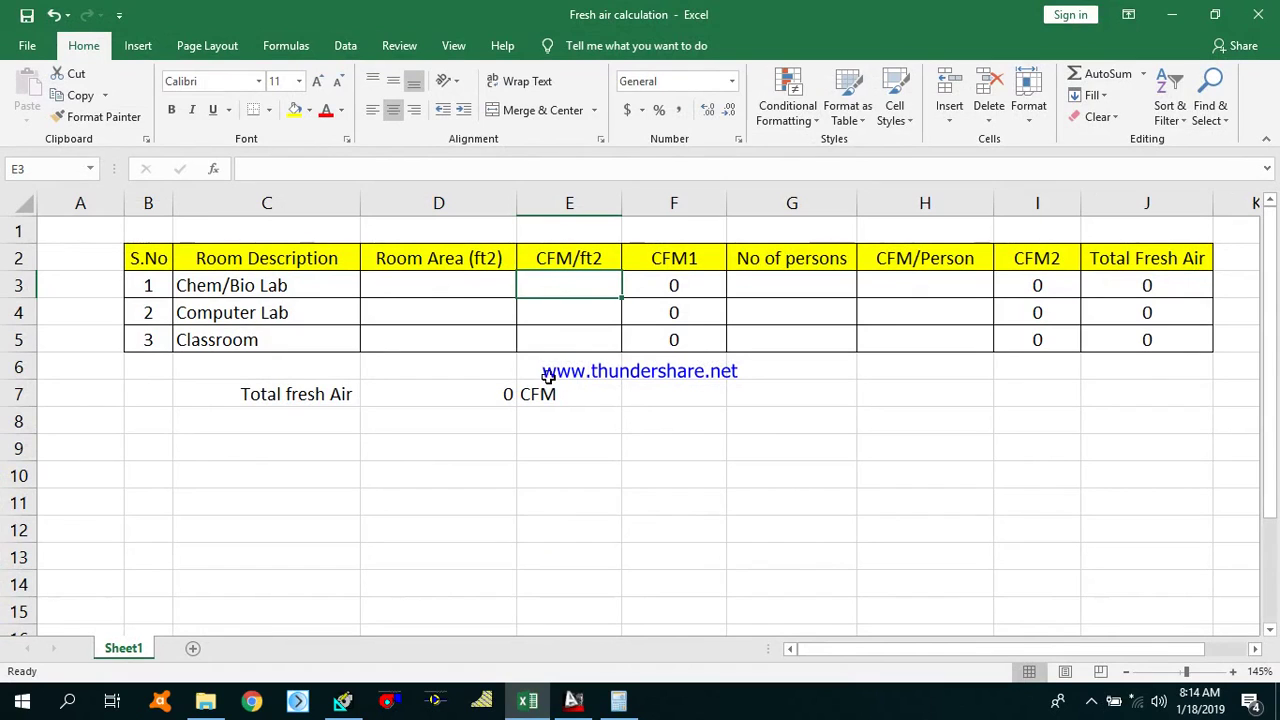
left_click(472, 291)
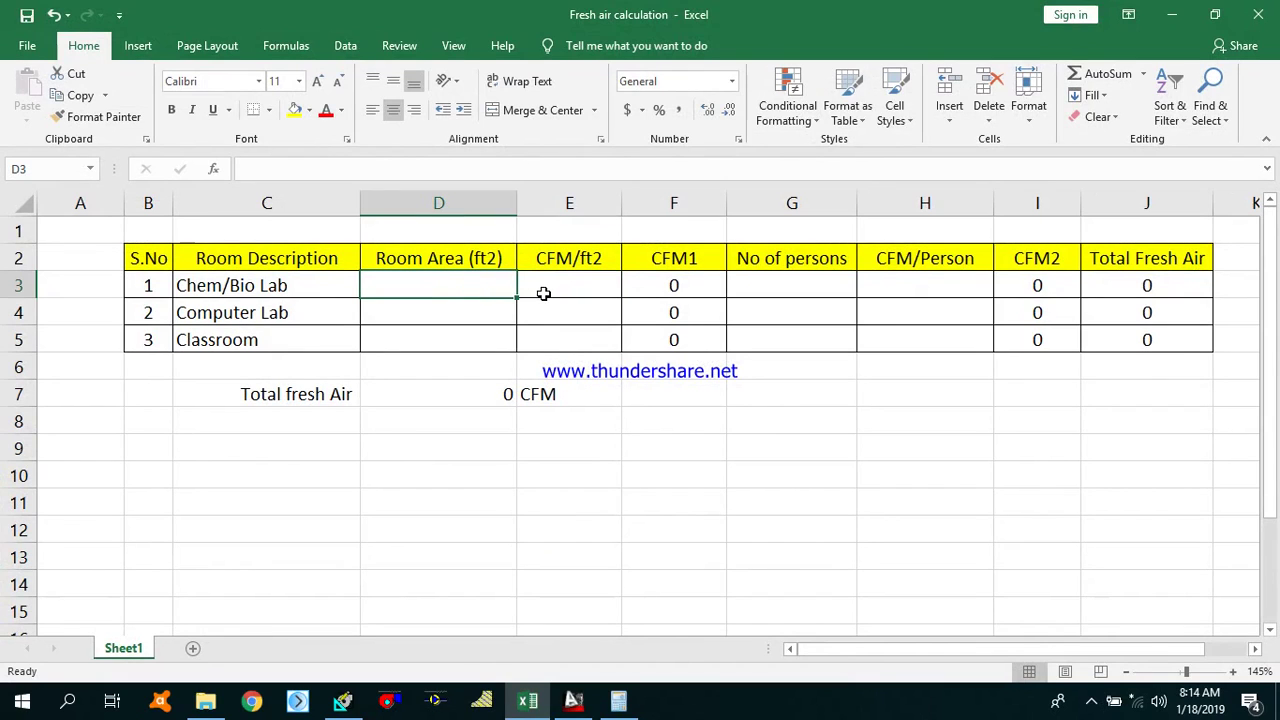
left_click(561, 290)
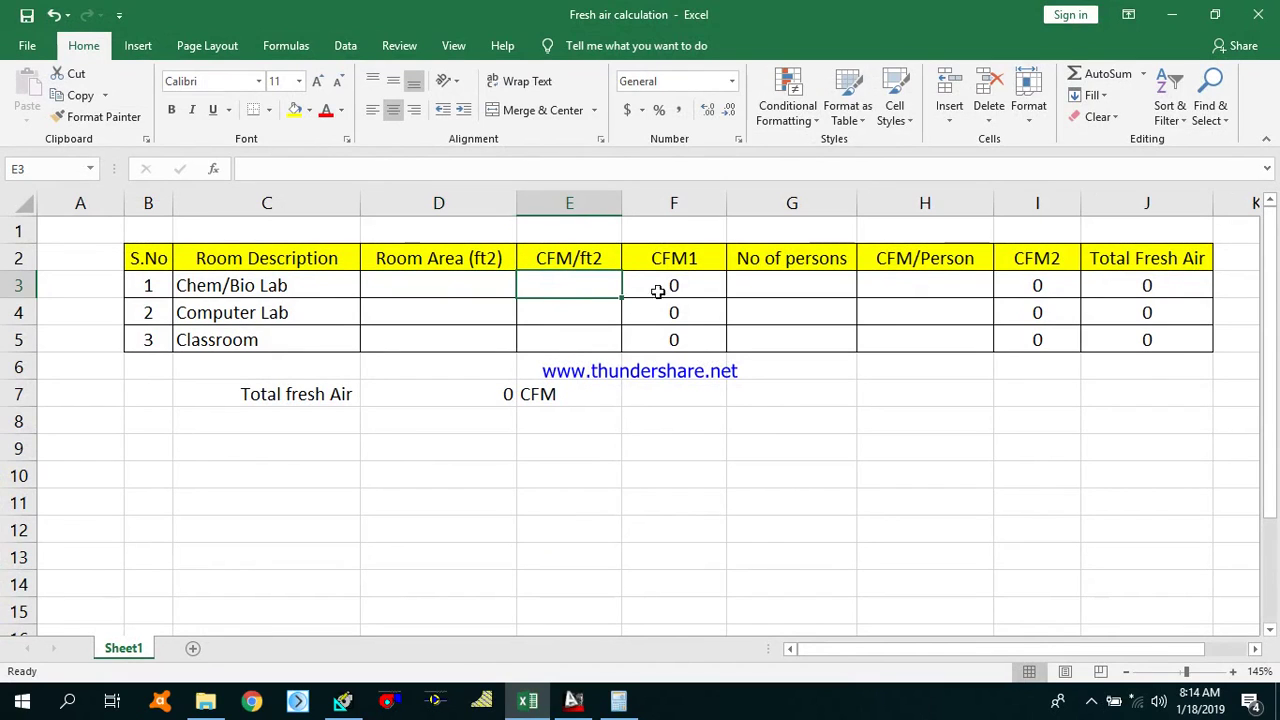
left_click(786, 287)
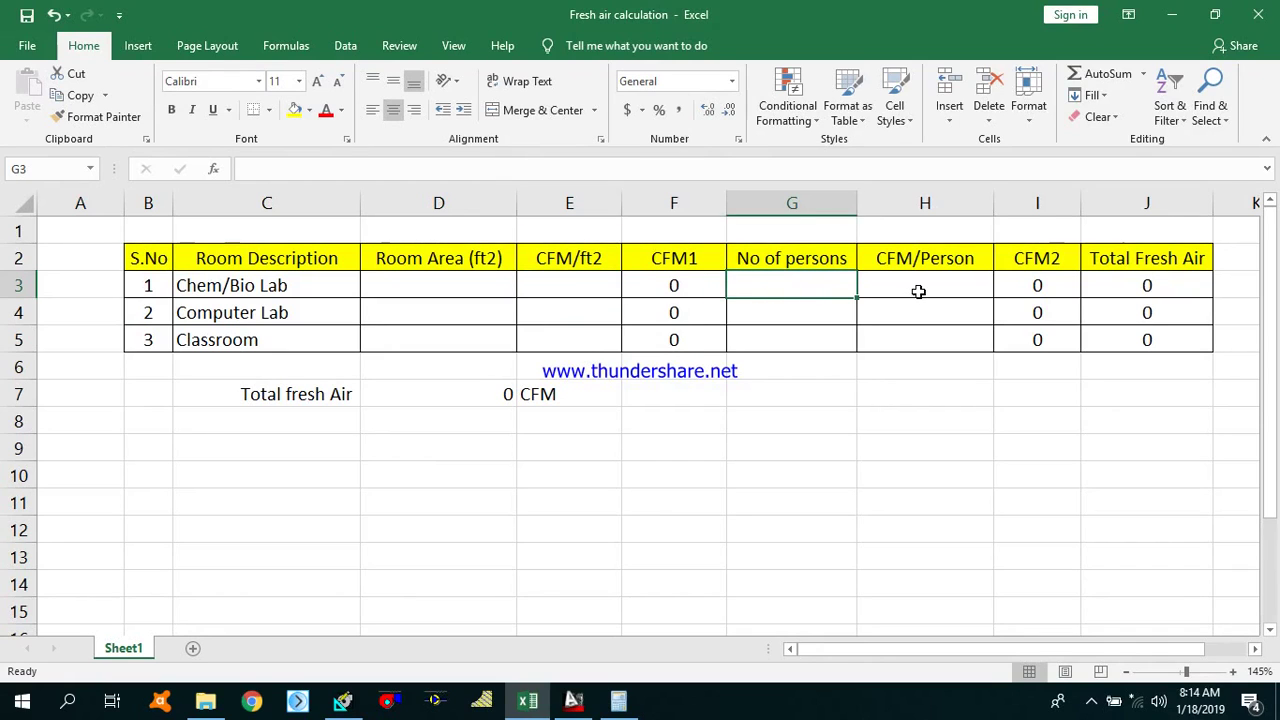
left_click(918, 291)
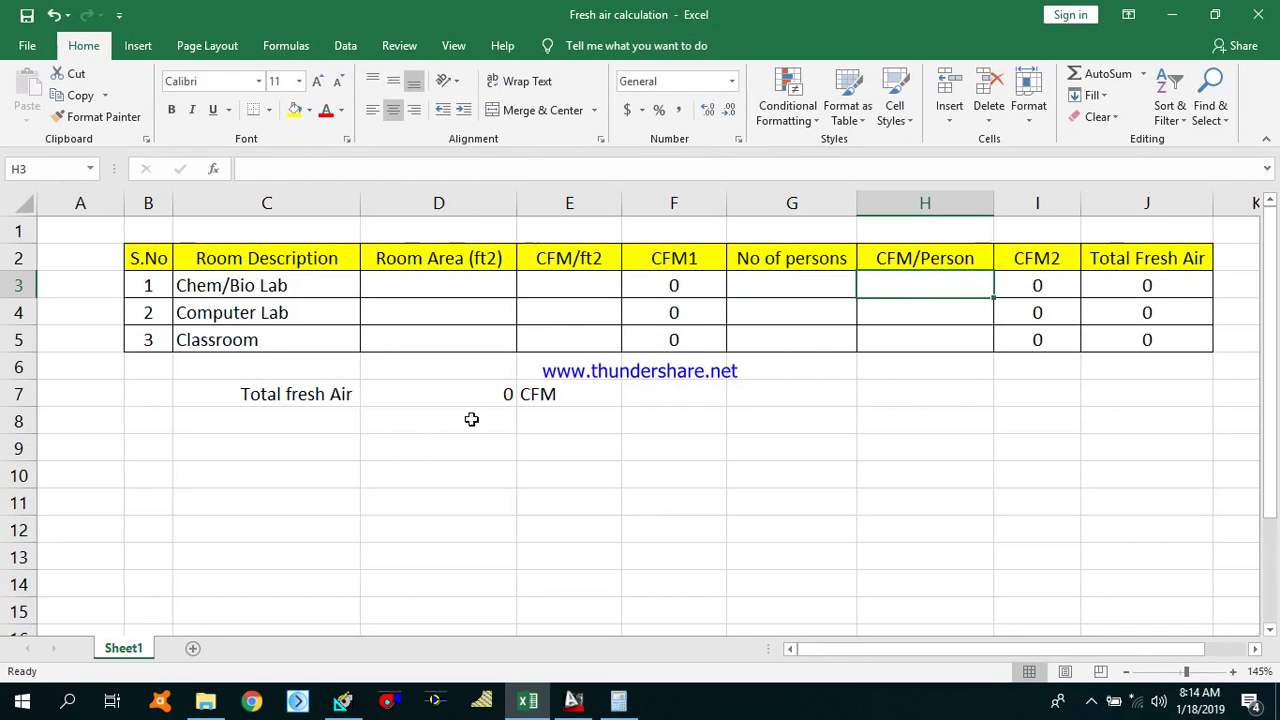
left_click(1133, 288)
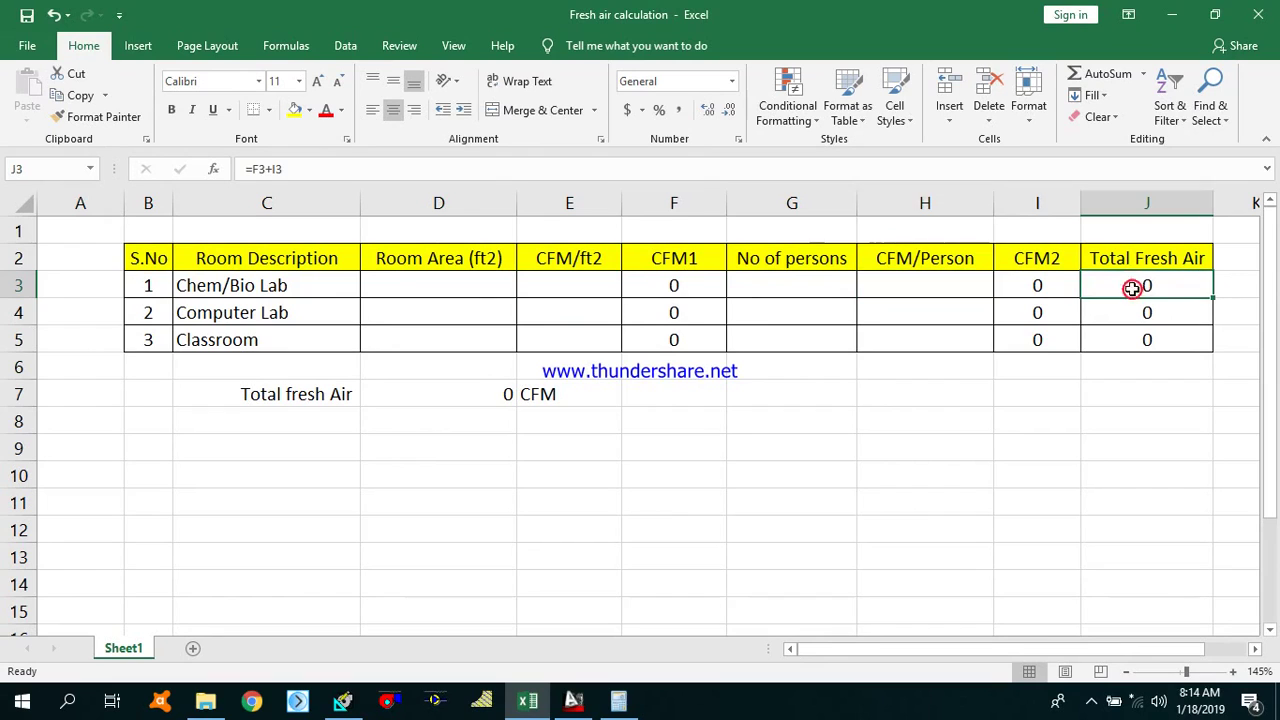
left_click(667, 288)
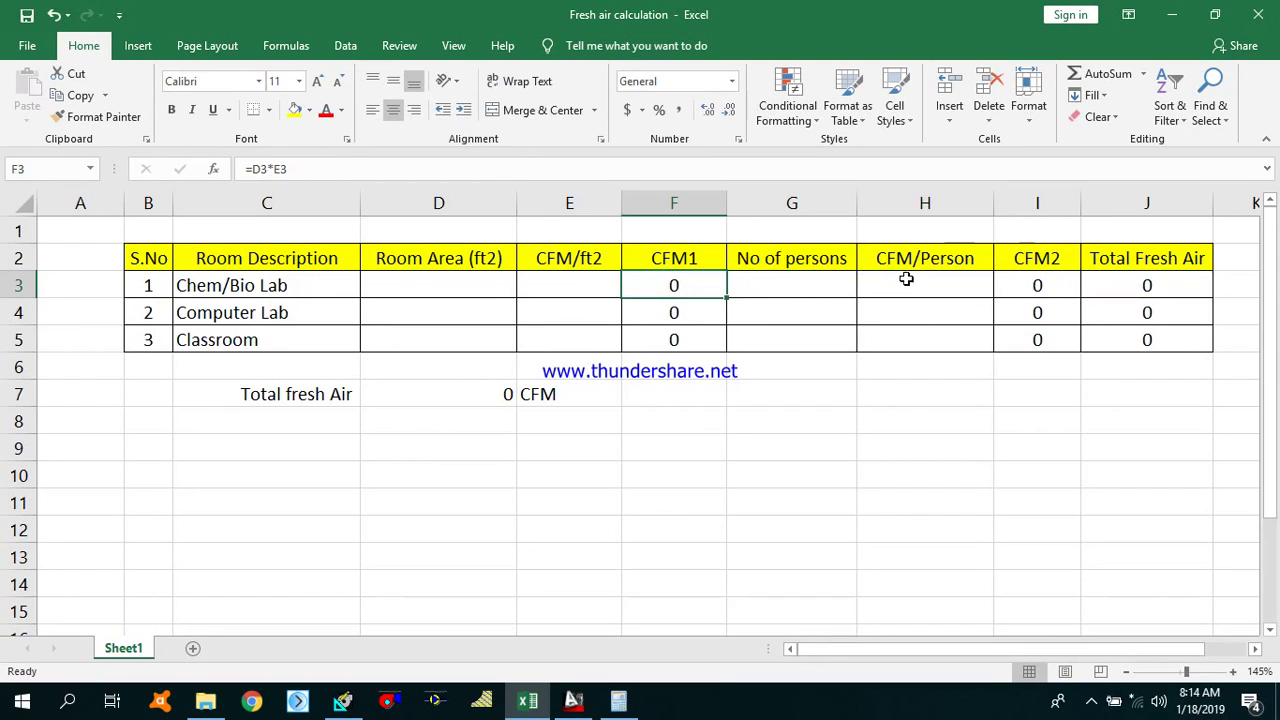
left_click(1026, 285)
left_click(1158, 285)
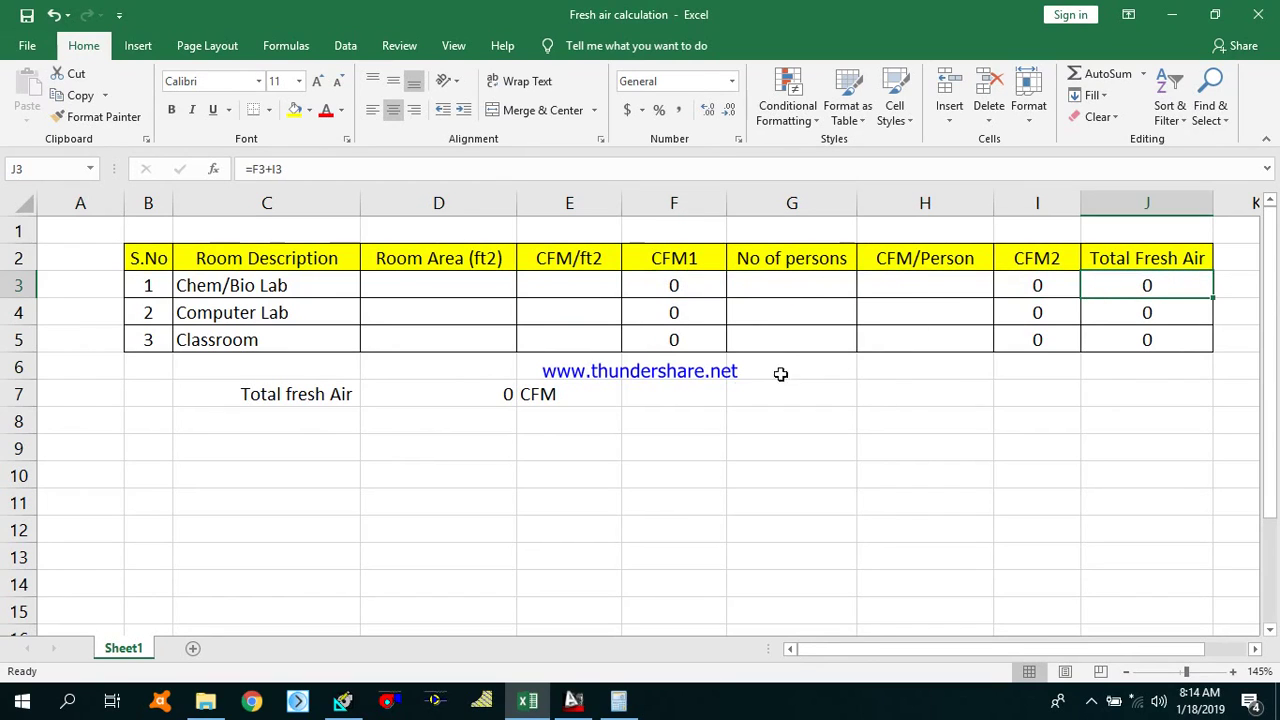
Step: Switch to the AutoCAD drawing and examine the Chemistry & Biology Lab's length and width dimensions and its side recesses
left_click(573, 700)
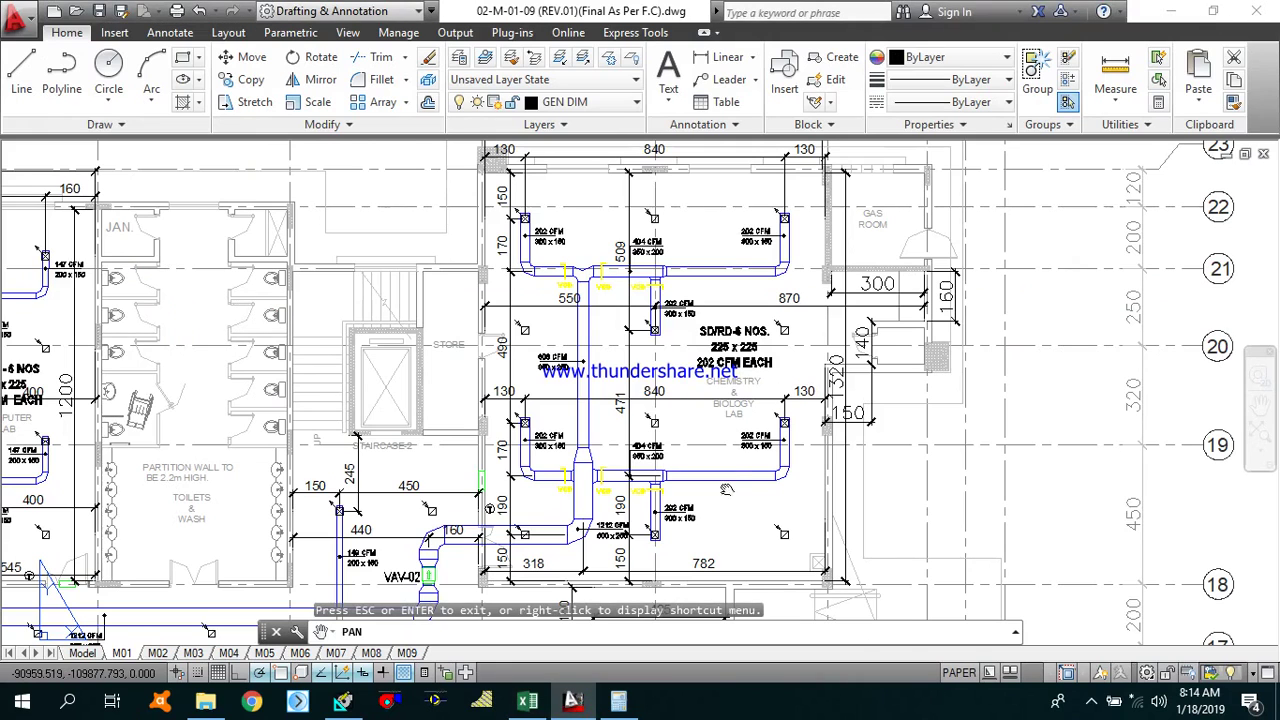
scroll(731, 437, "up", 2)
left_click_drag(702, 432, 582, 432)
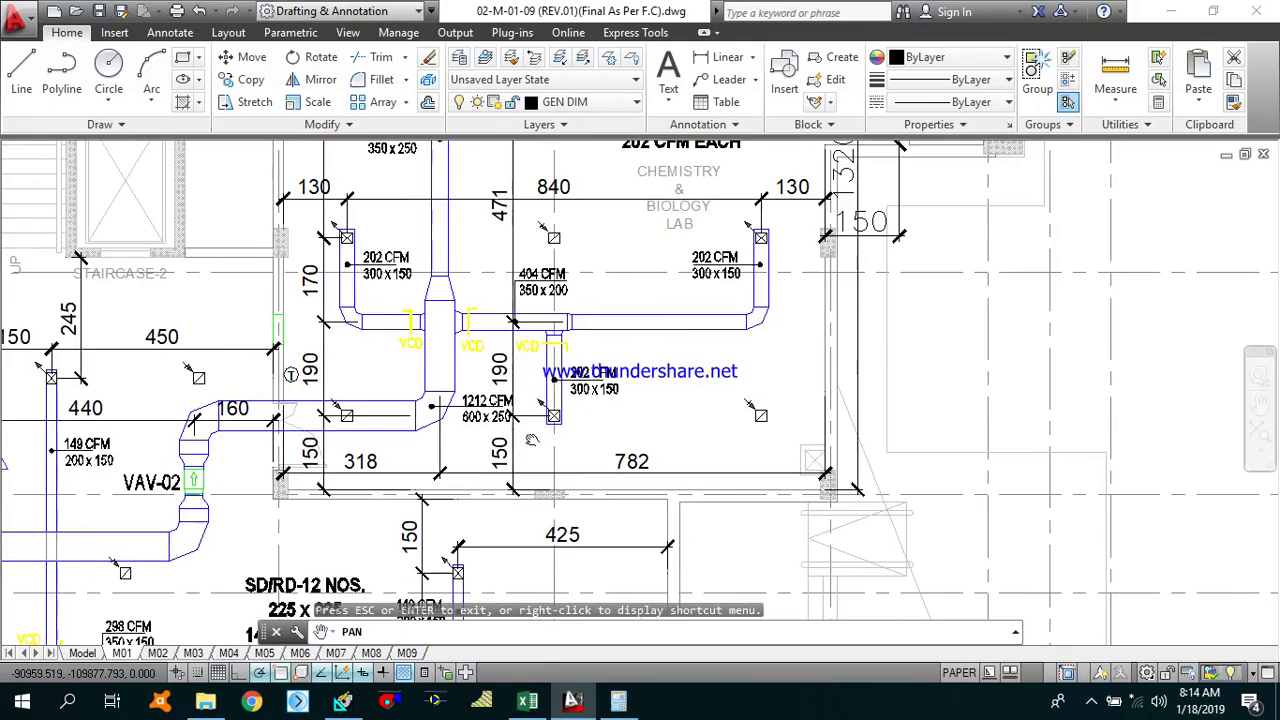
scroll(576, 460, "down", 2)
left_click_drag(578, 461, 562, 541)
scroll(562, 541, "down", 2)
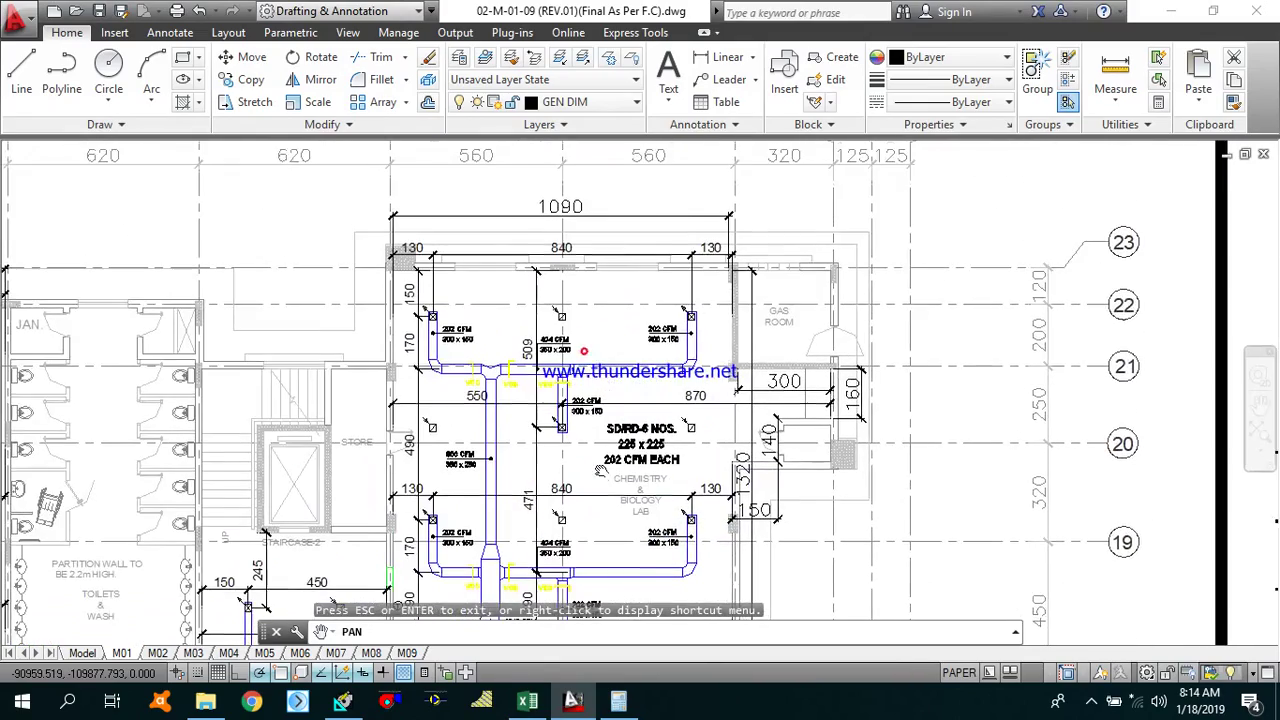
scroll(566, 407, "up", 2)
left_click_drag(540, 195, 548, 353)
scroll(540, 285, "up", 2)
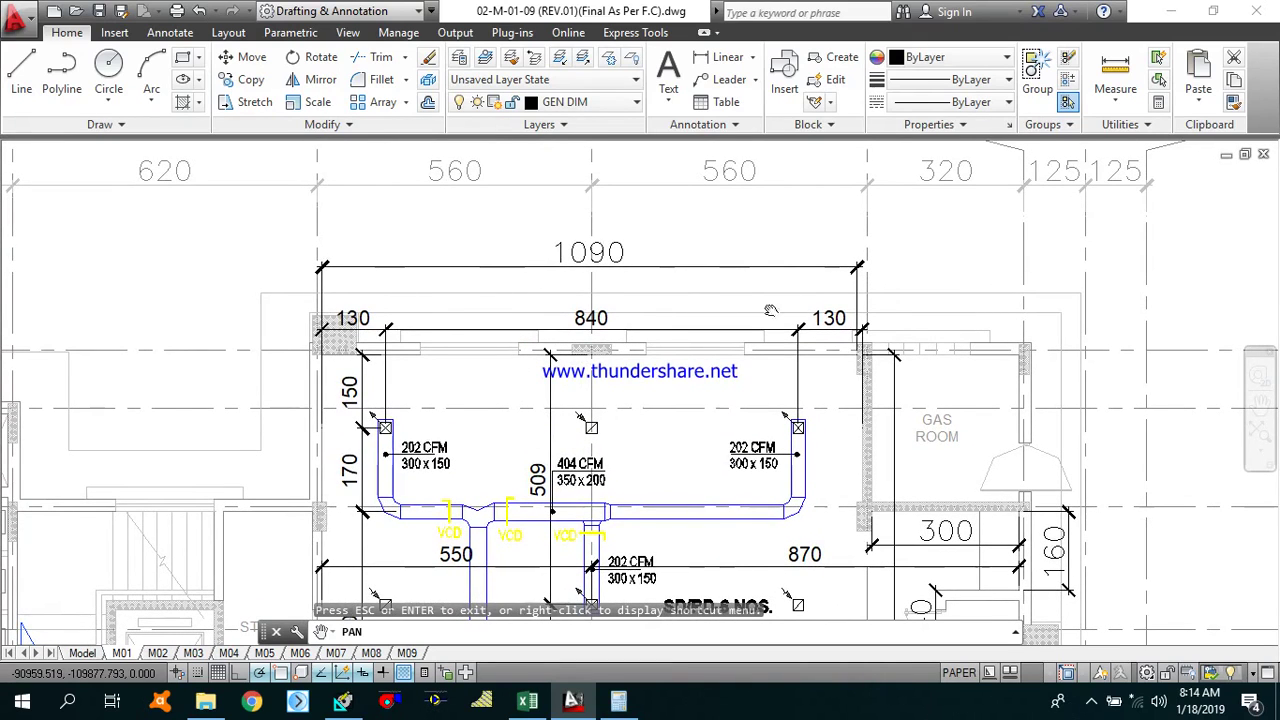
mouse_move(708, 457)
left_mouse_down()
mouse_move(654, 463)
mouse_move(486, 226)
mouse_move(502, 248)
left_mouse_up()
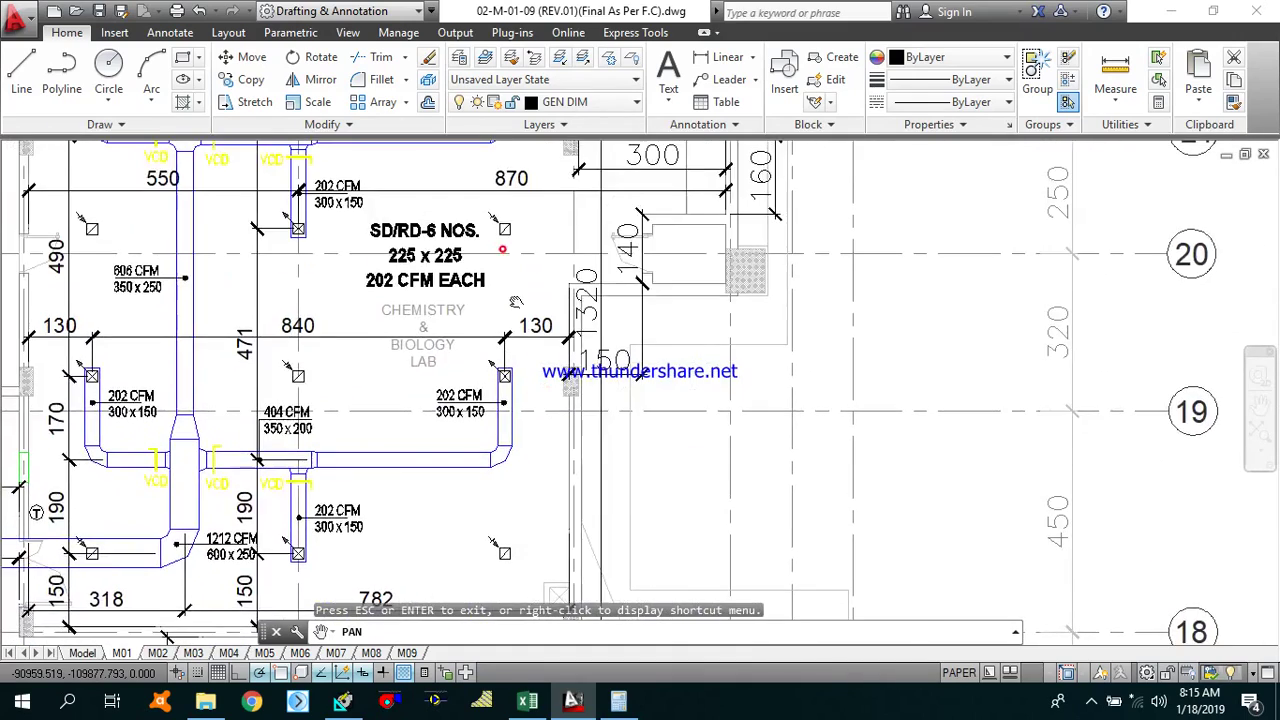
scroll(566, 353, "up", 2)
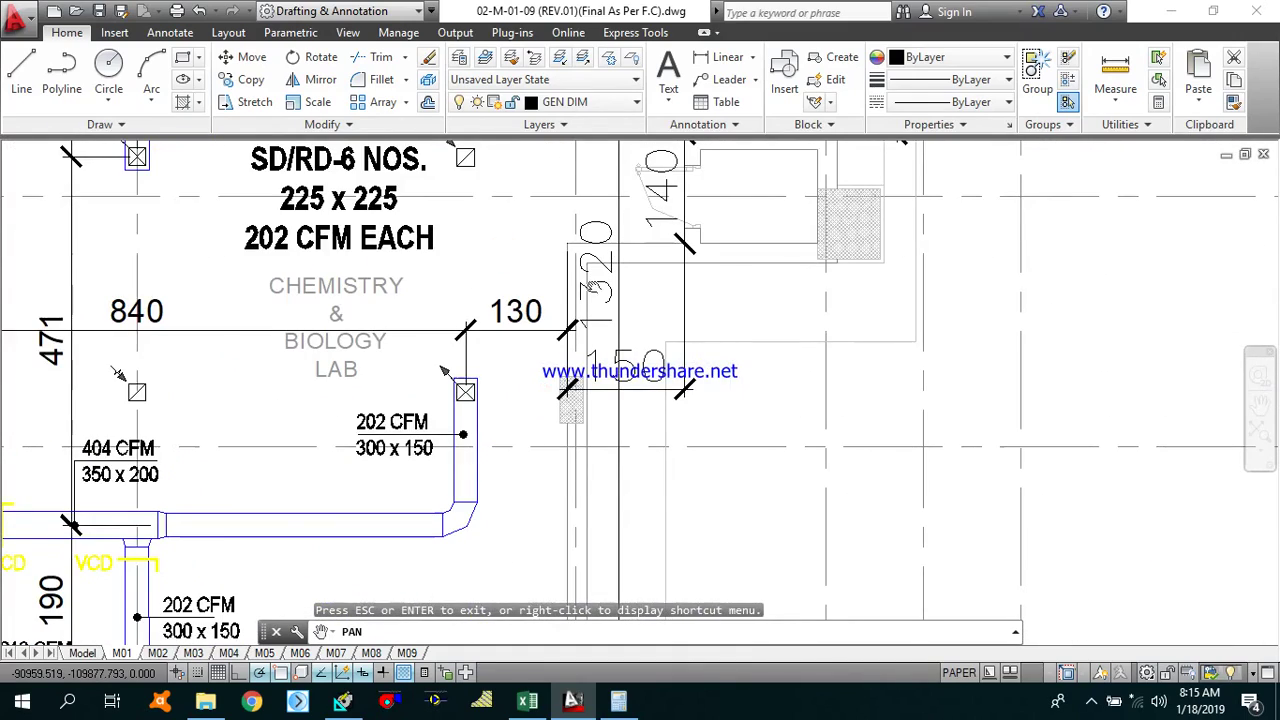
scroll(552, 343, "down", 3)
scroll(555, 380, "up", 1)
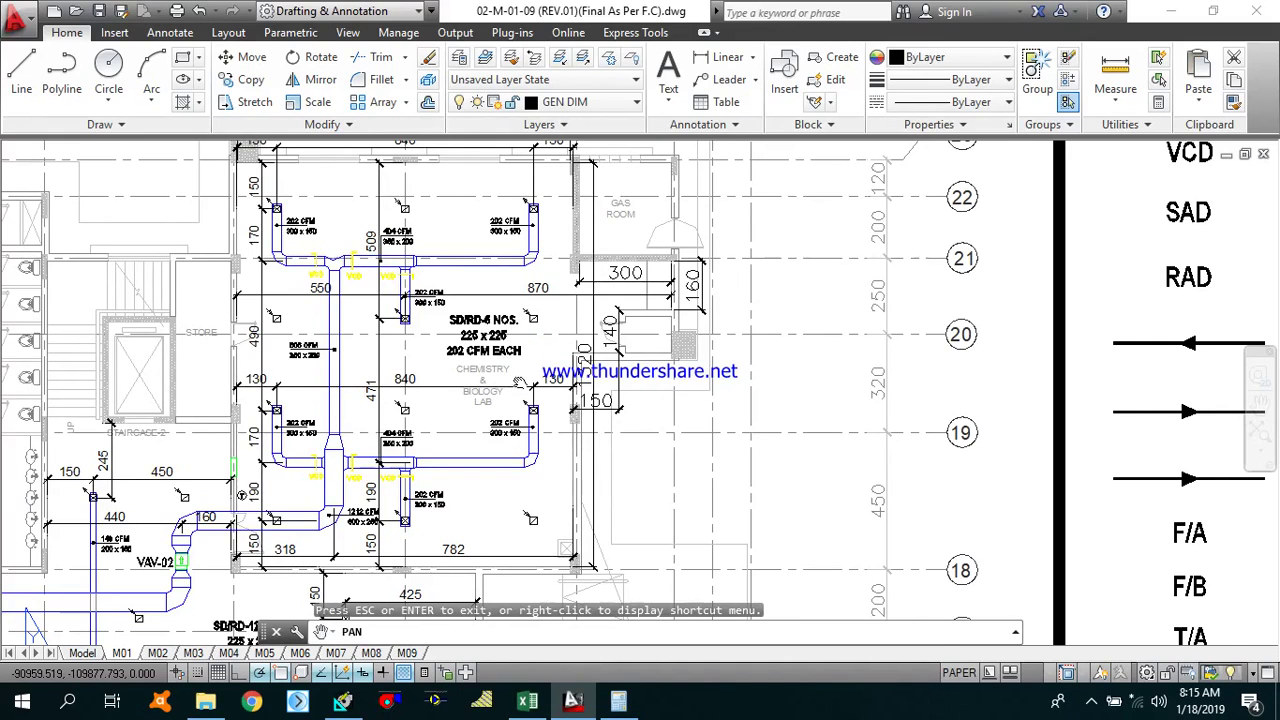
left_click_drag(518, 385, 578, 409)
Step: Switch to Calculator and compute the lab's main floor area as 8.4 × 13.2
left_click(618, 700)
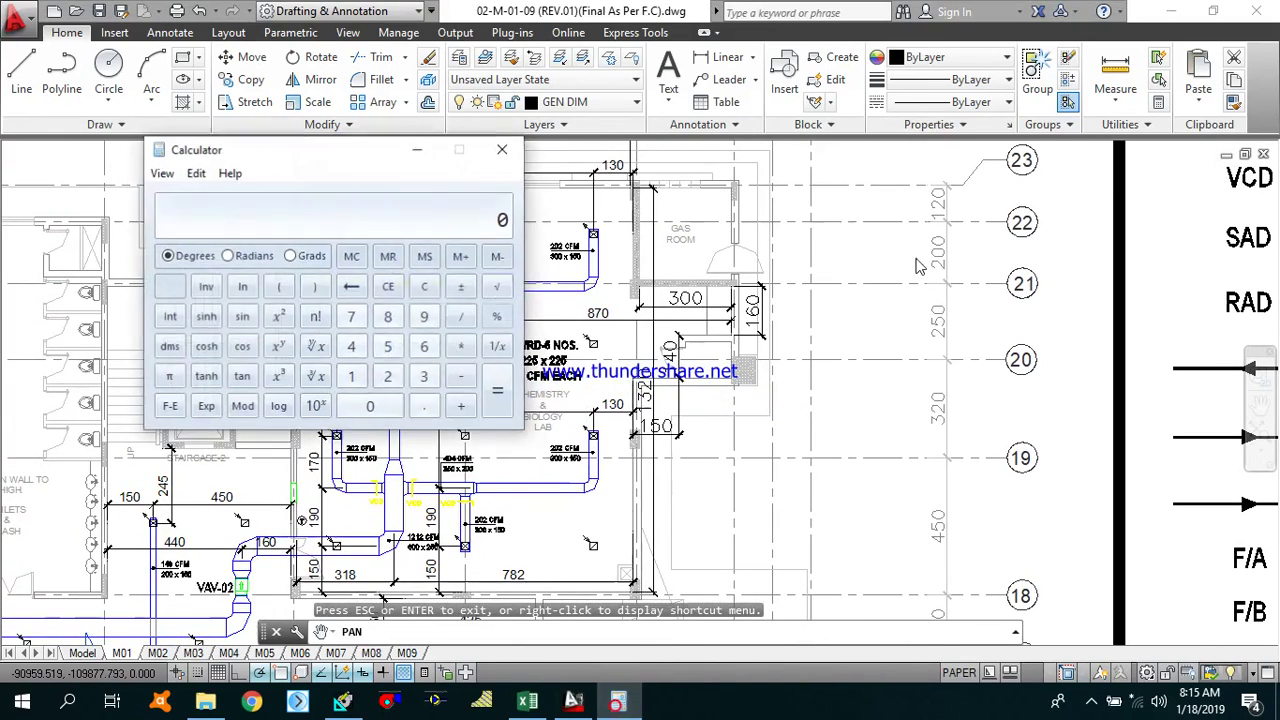
mouse_move(405, 150)
left_mouse_down()
mouse_move(1005, 150)
mouse_move(962, 164)
left_mouse_up()
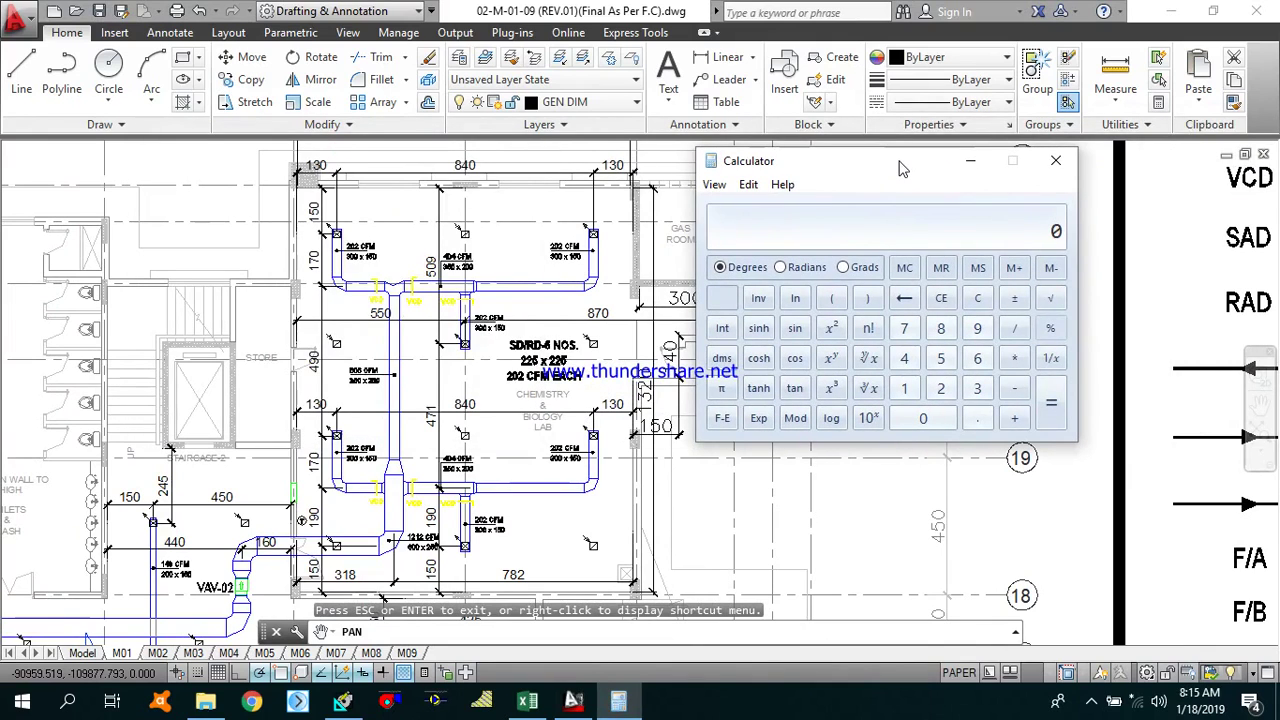
type("8")
type(".4*")
type("13.2")
key("Return")
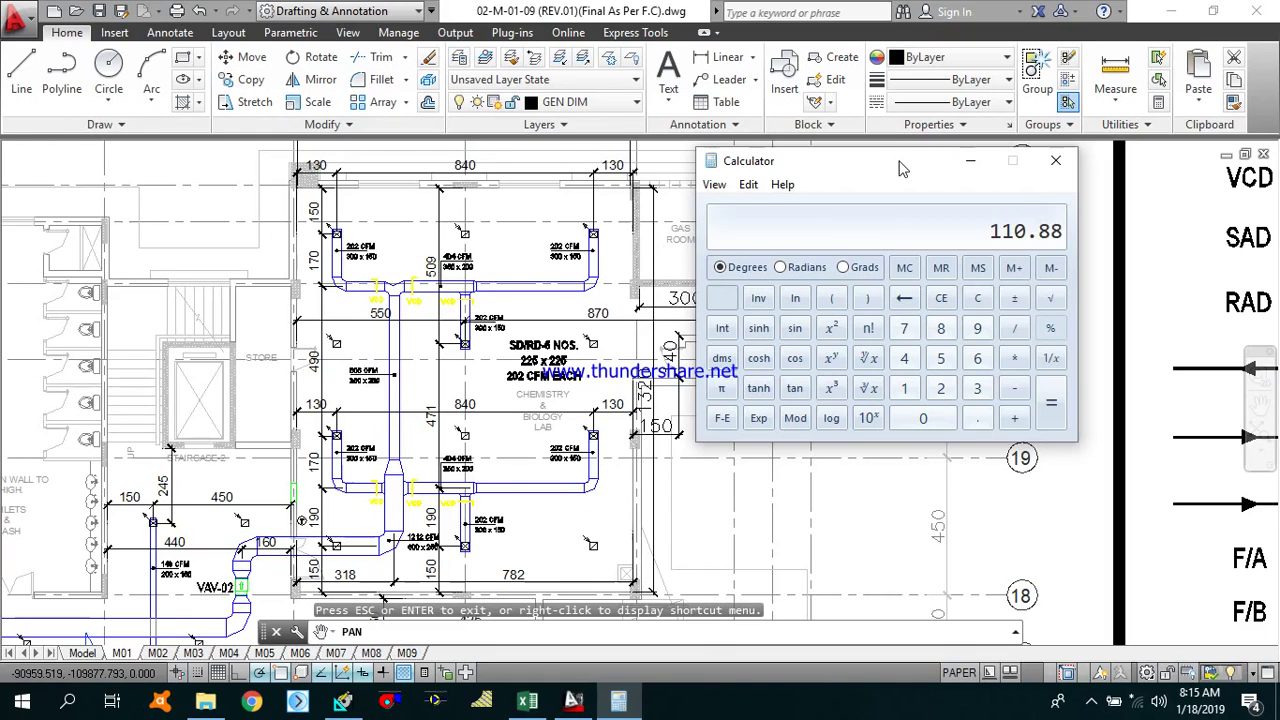
left_click(977, 300)
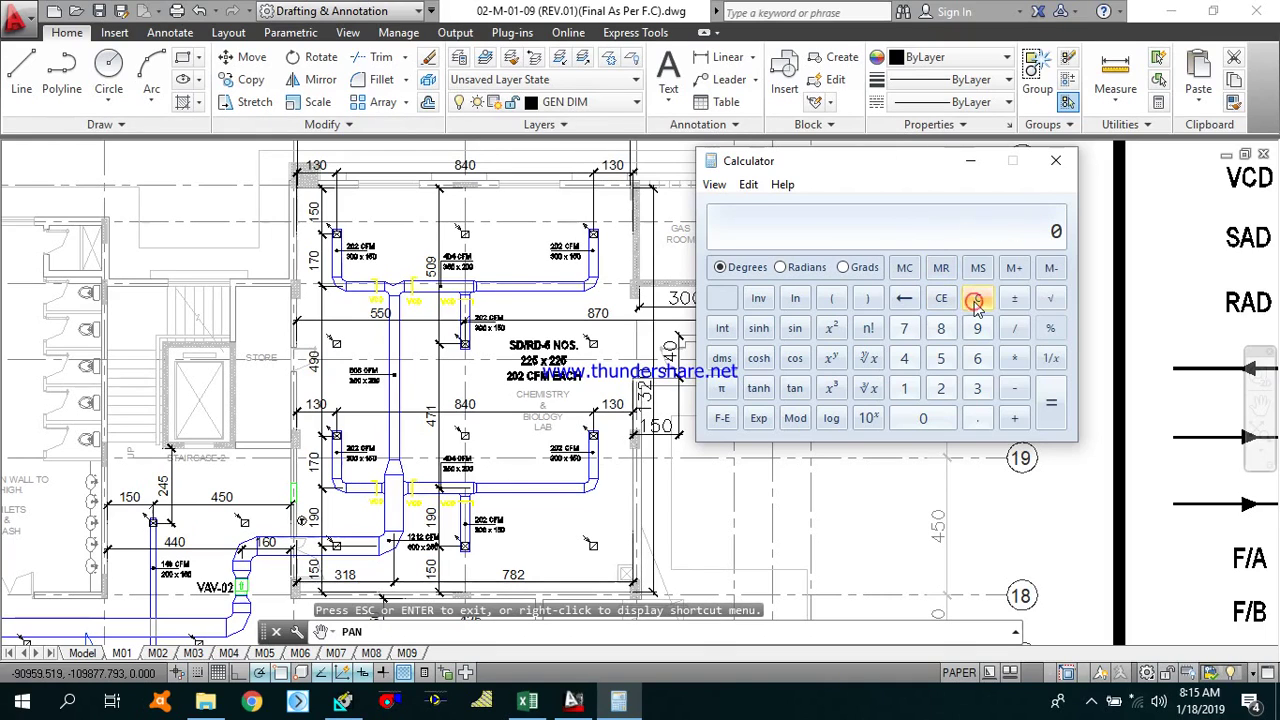
type("8.4*13.2")
key("Return")
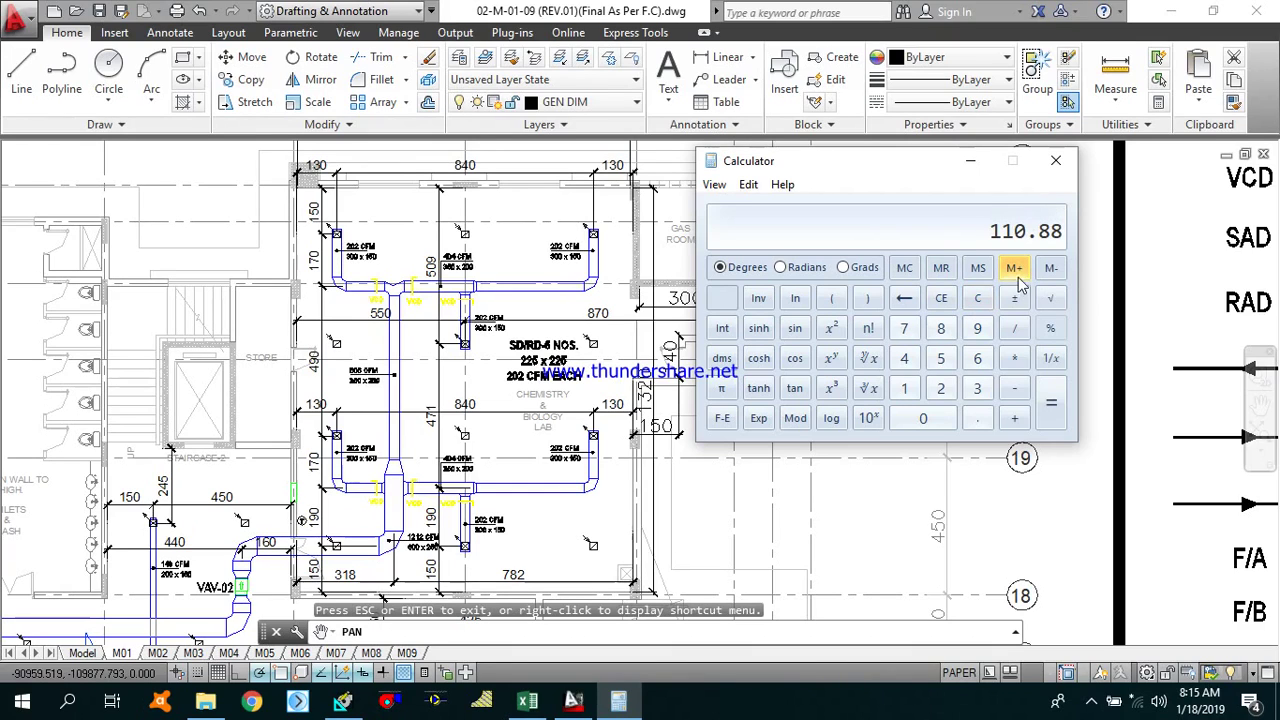
Step: Compute the area of the 300 by 160 recess beside the Chemistry & Biology Lab as 3 × 1.6 in Calculator
left_click_drag(931, 172, 405, 200)
left_click(444, 188)
scroll(708, 337, "up", 4)
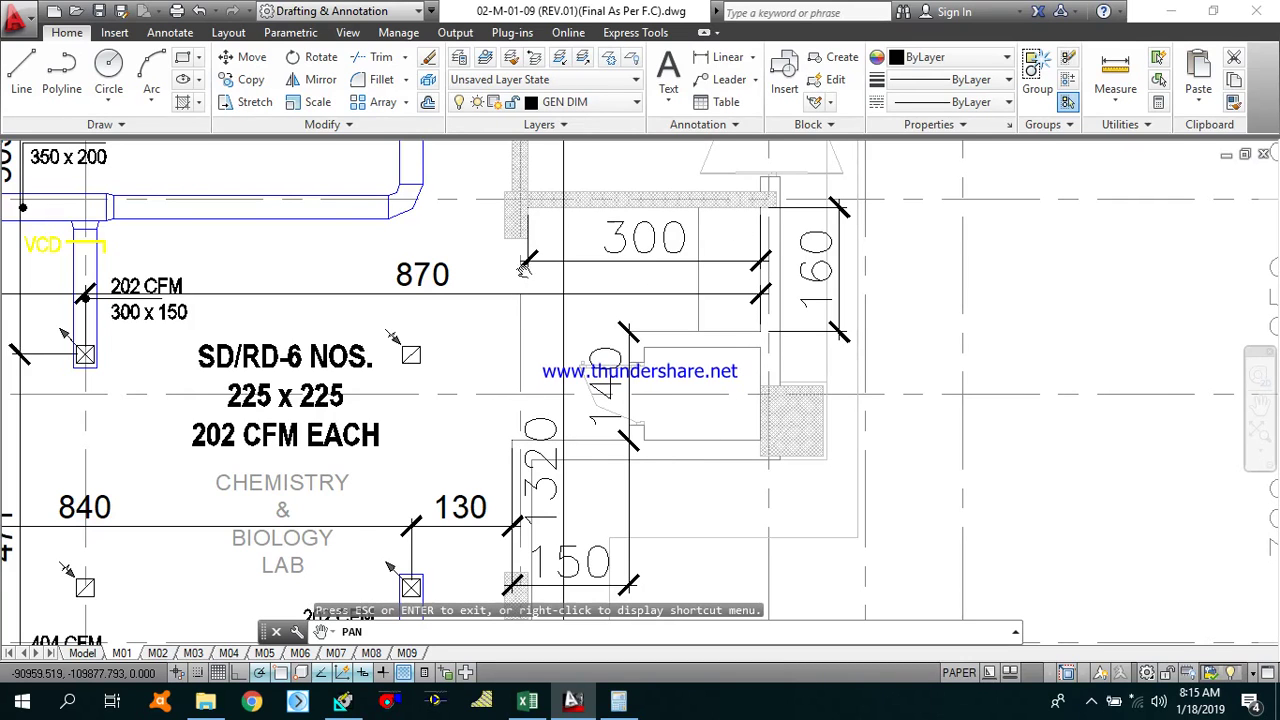
left_click_drag(350, 333, 545, 303)
left_click_drag(640, 365, 465, 368)
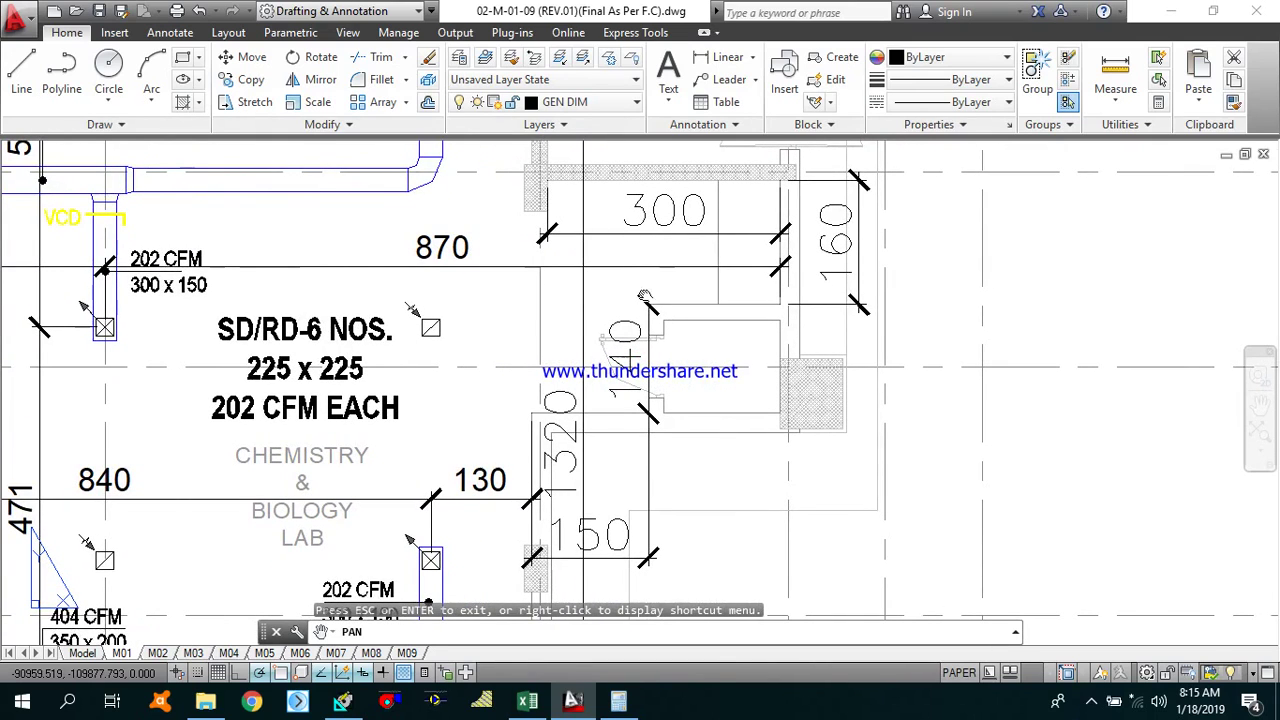
mouse_move(635, 295)
left_mouse_down()
mouse_move(555, 323)
mouse_move(646, 229)
left_mouse_up()
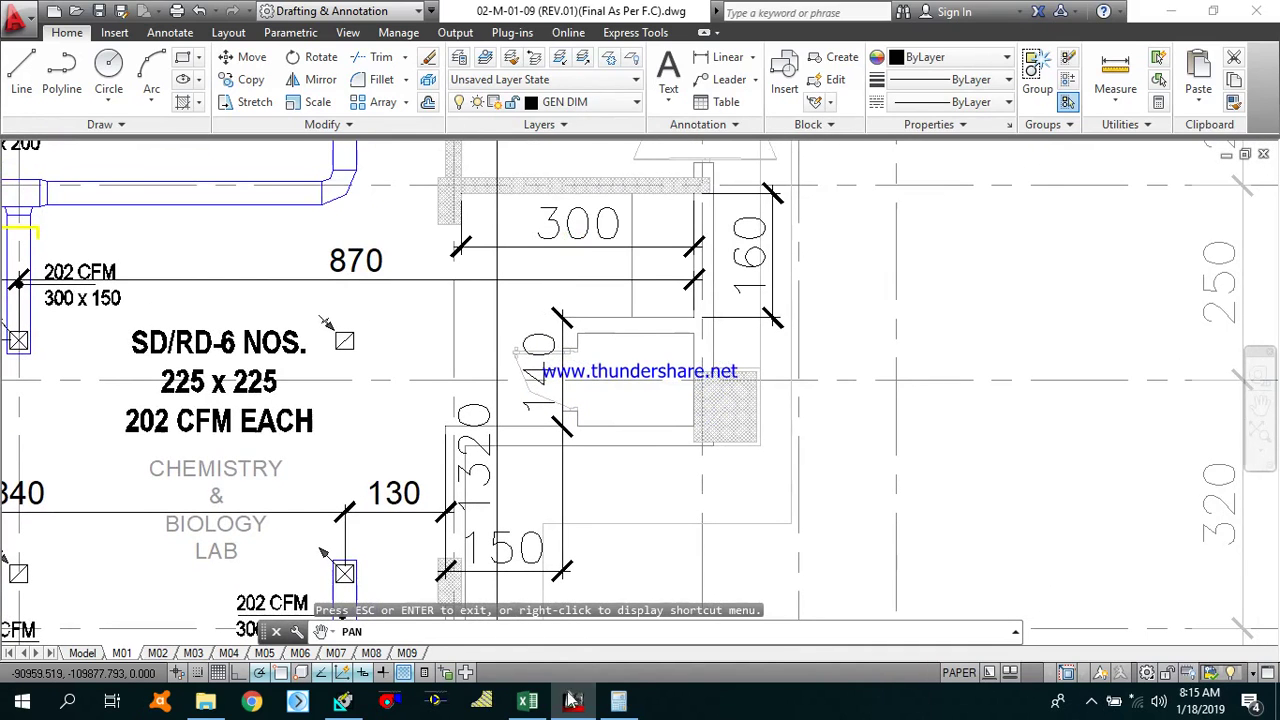
left_click(618, 700)
left_click_drag(409, 203, 1024, 174)
left_click(1084, 294)
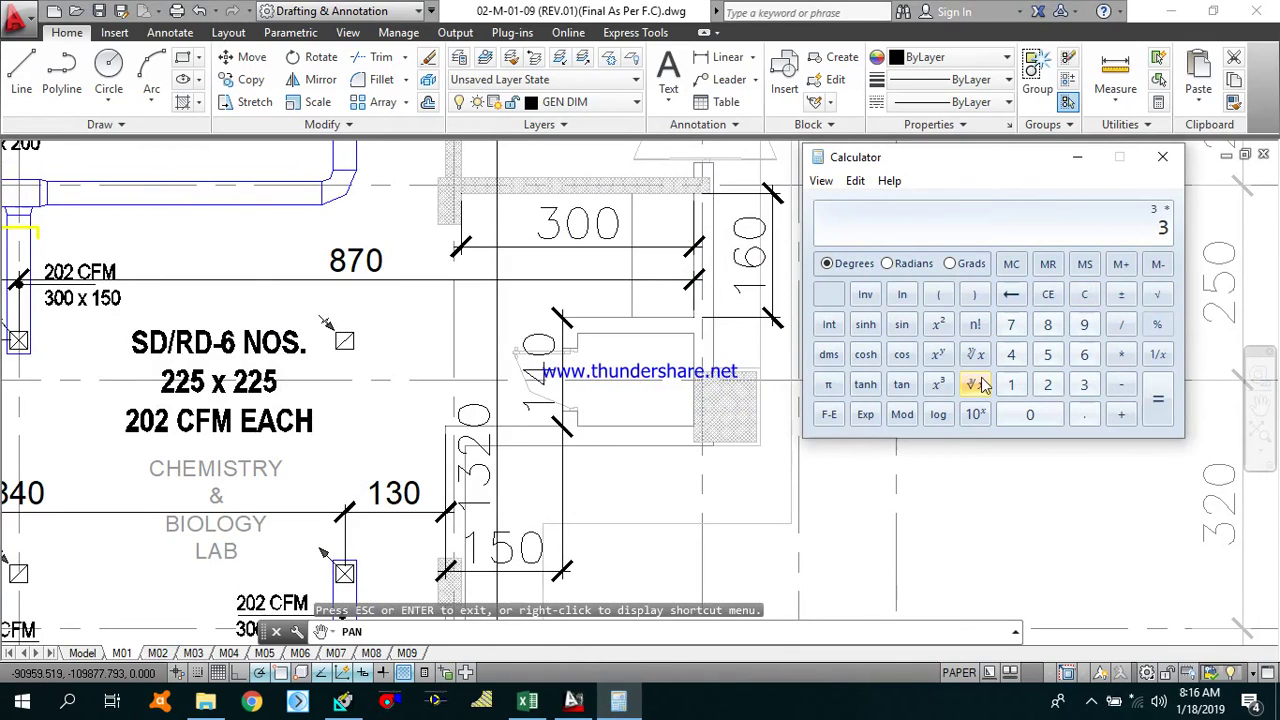
type(".6")
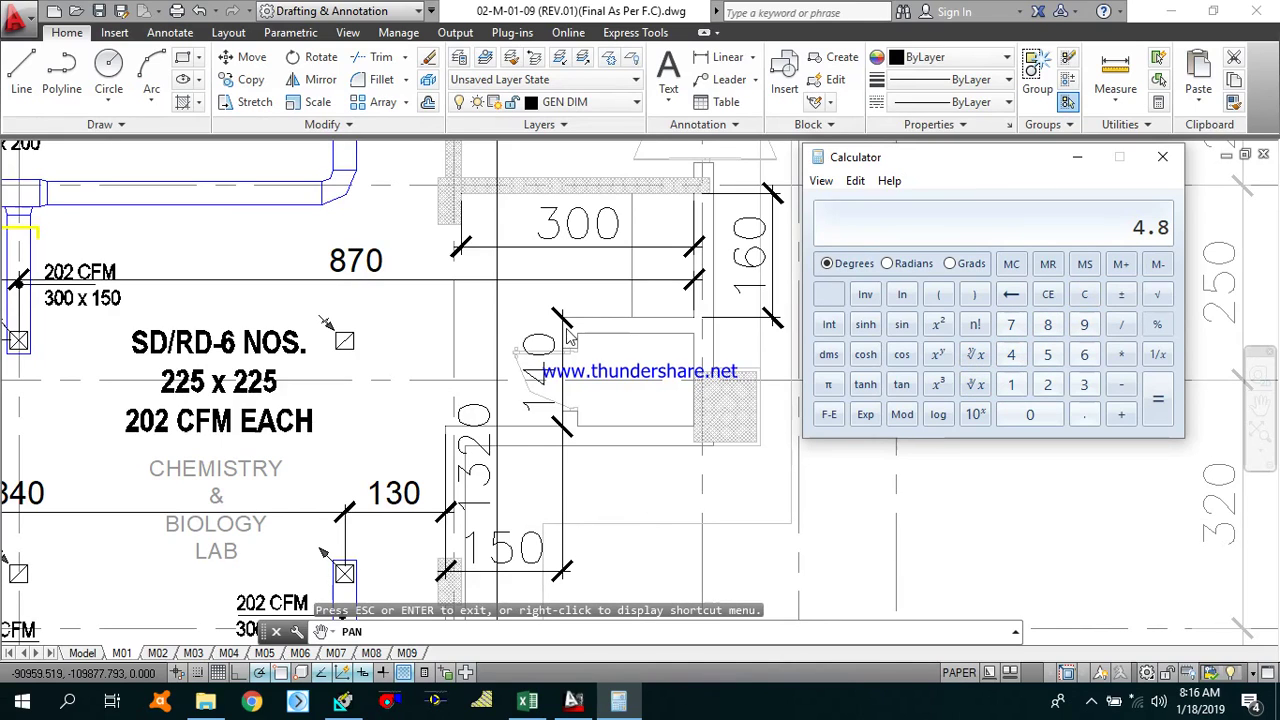
Step: Compute the 150 by 140 recess area as 1.5 × 1.4 and add 4.8 for the other recess
left_click(1087, 296)
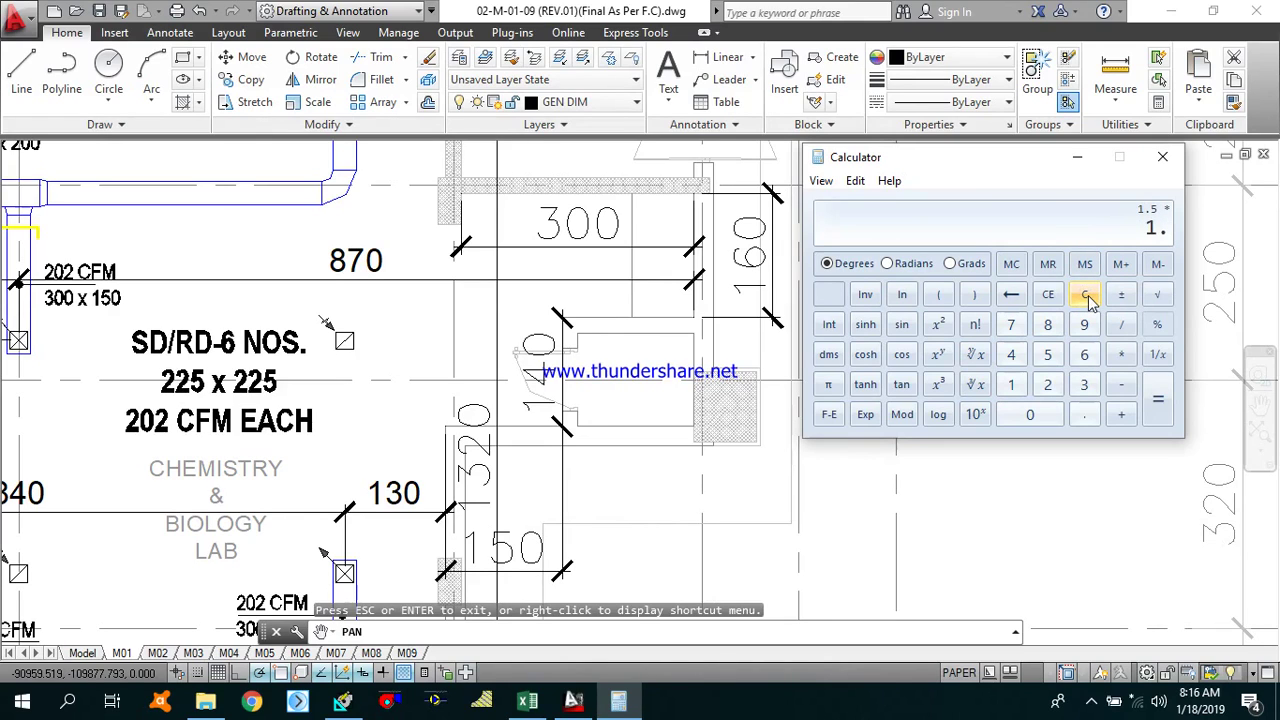
type("4")
key("Return")
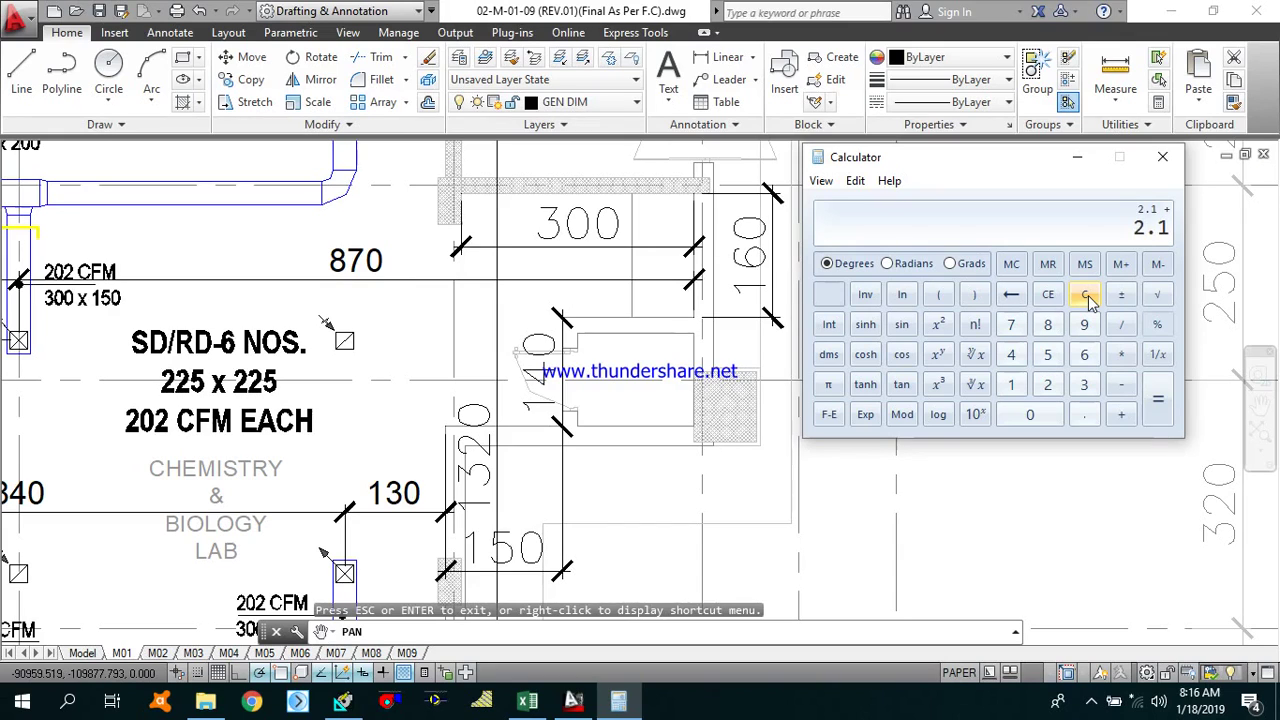
type(".8")
key("Return")
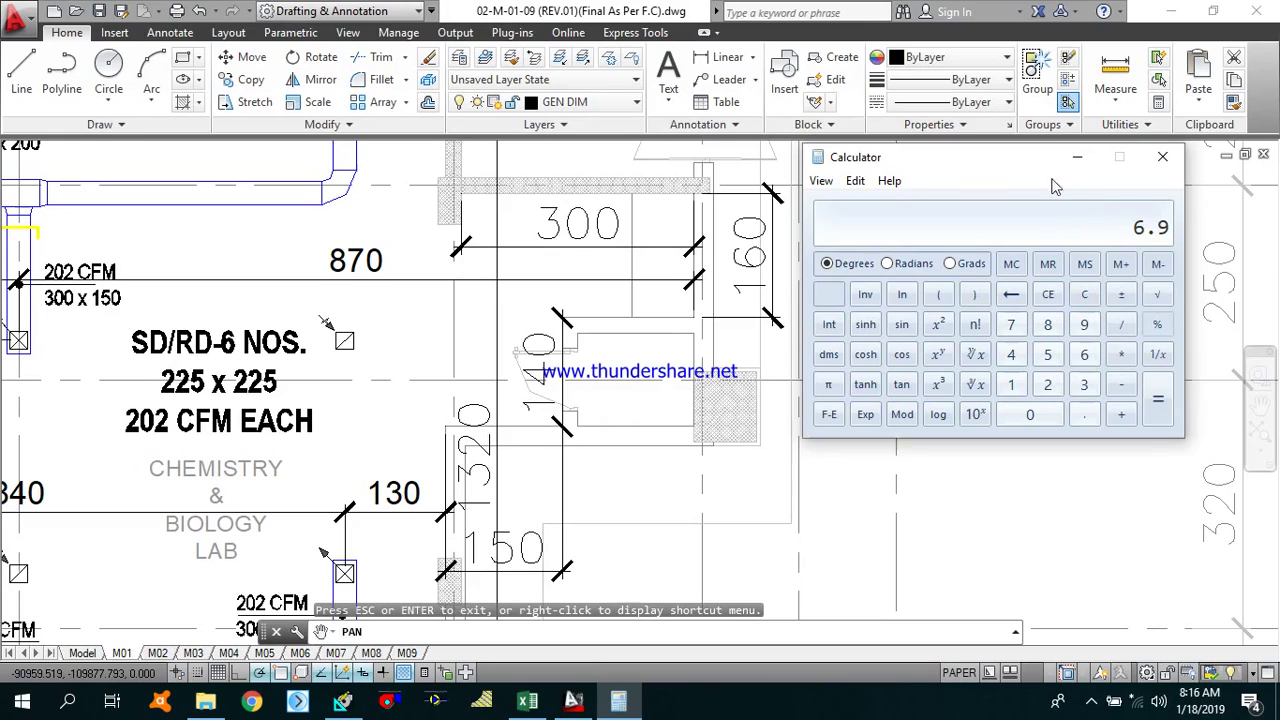
Step: Compute the lab's full floor area as 8.4 × 13.2 plus 6.9 for the two recesses
left_click_drag(1027, 171, 948, 202)
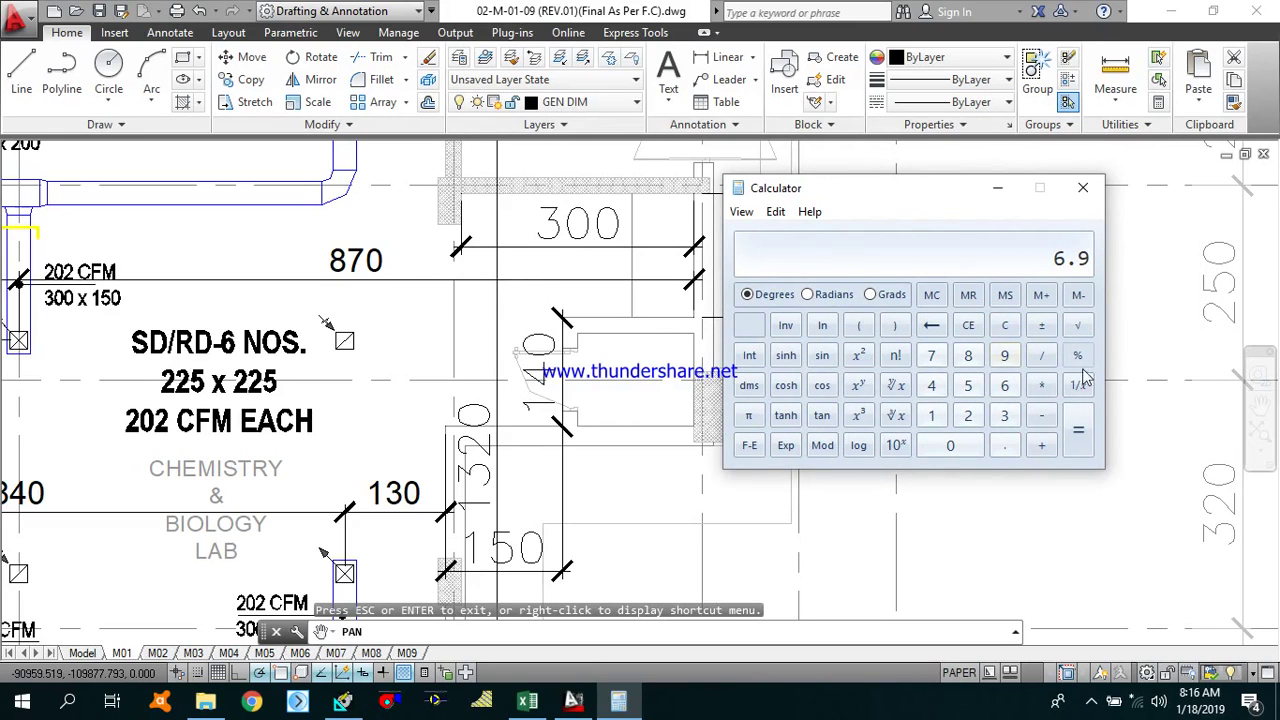
scroll(278, 346, "down", 4)
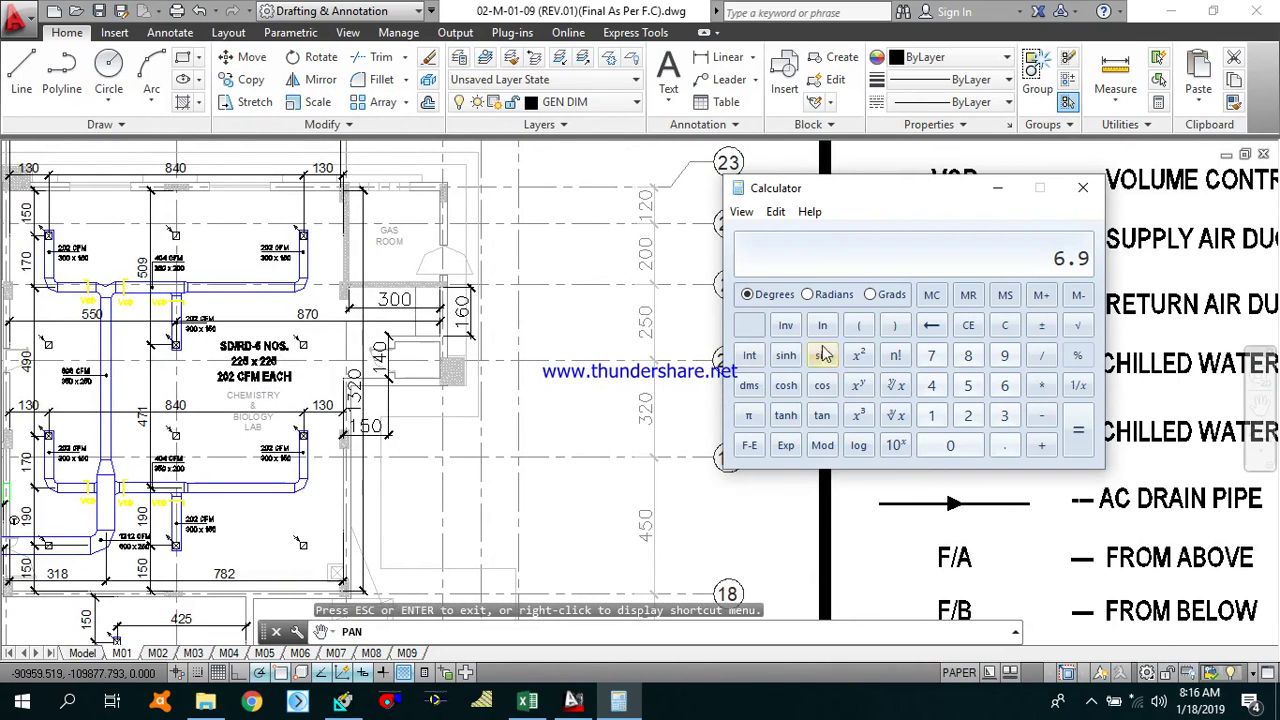
left_click(1003, 326)
type("4*13.2")
key("Return")
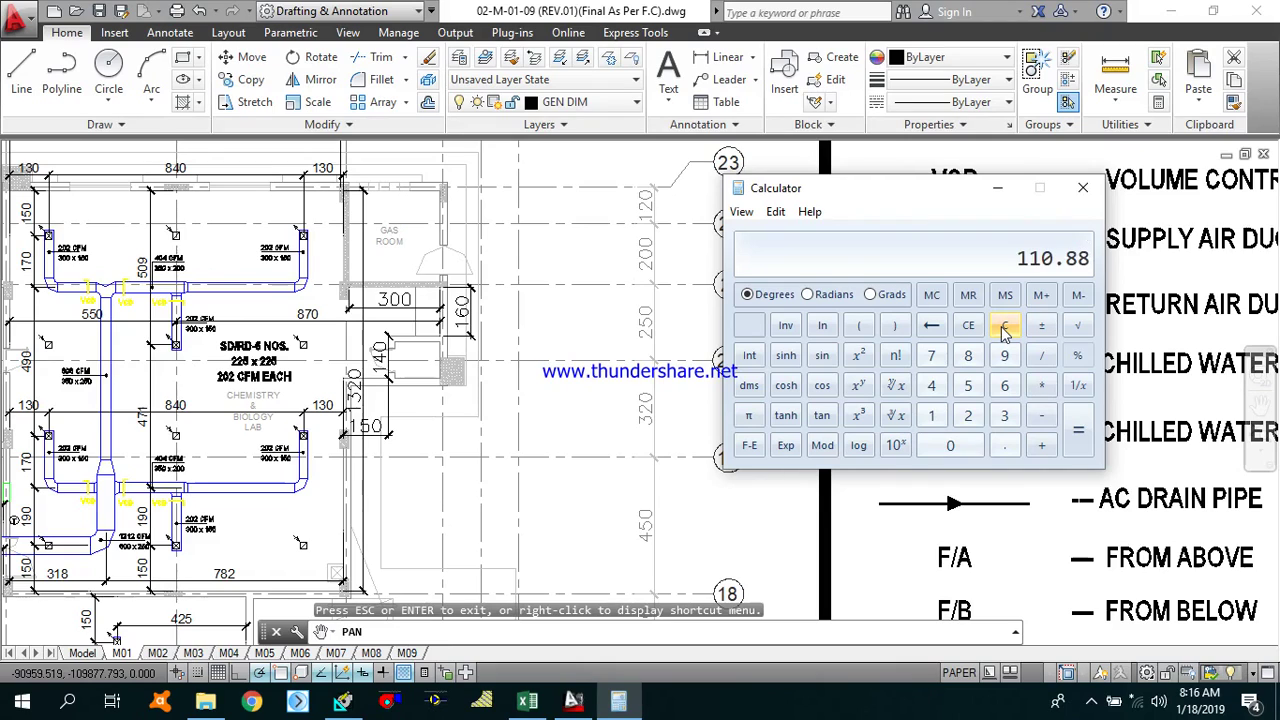
type("69.9")
key("Return")
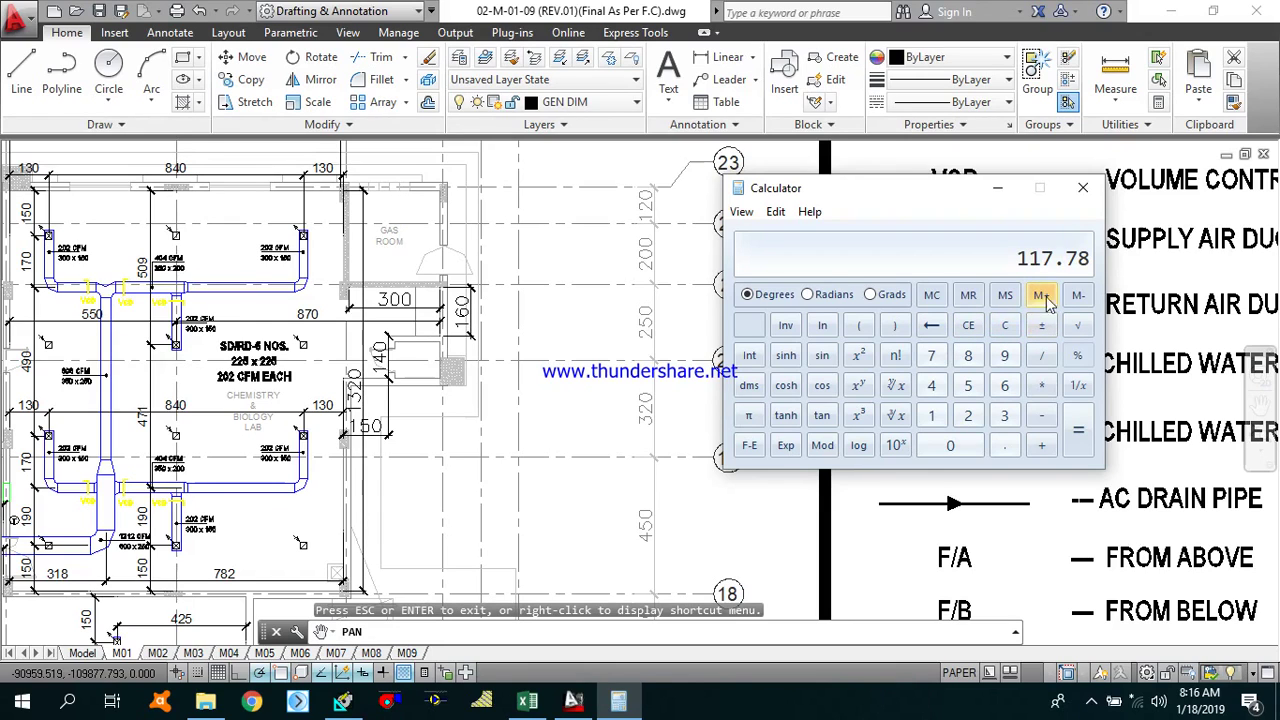
Step: Convert the Chemistry & Biology Lab's area to square feet in Calculator by multiplying 117.78 by 10.76
left_click(527, 700)
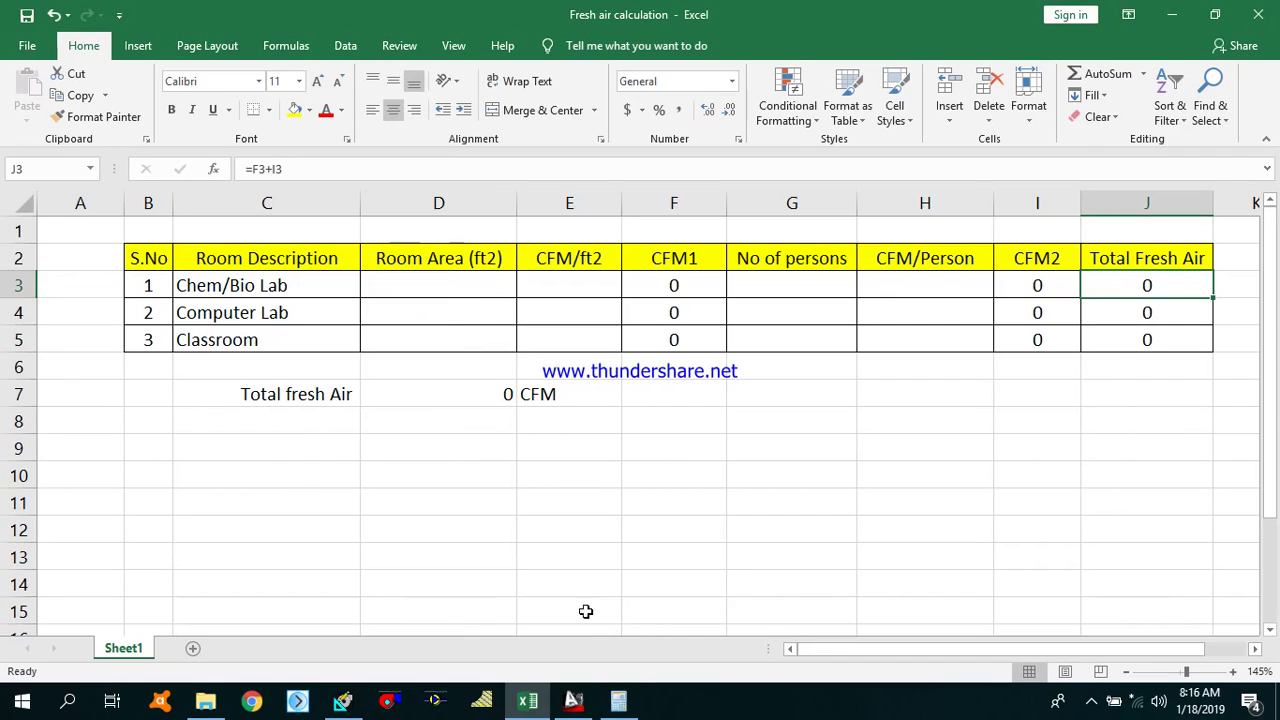
left_click(619, 700)
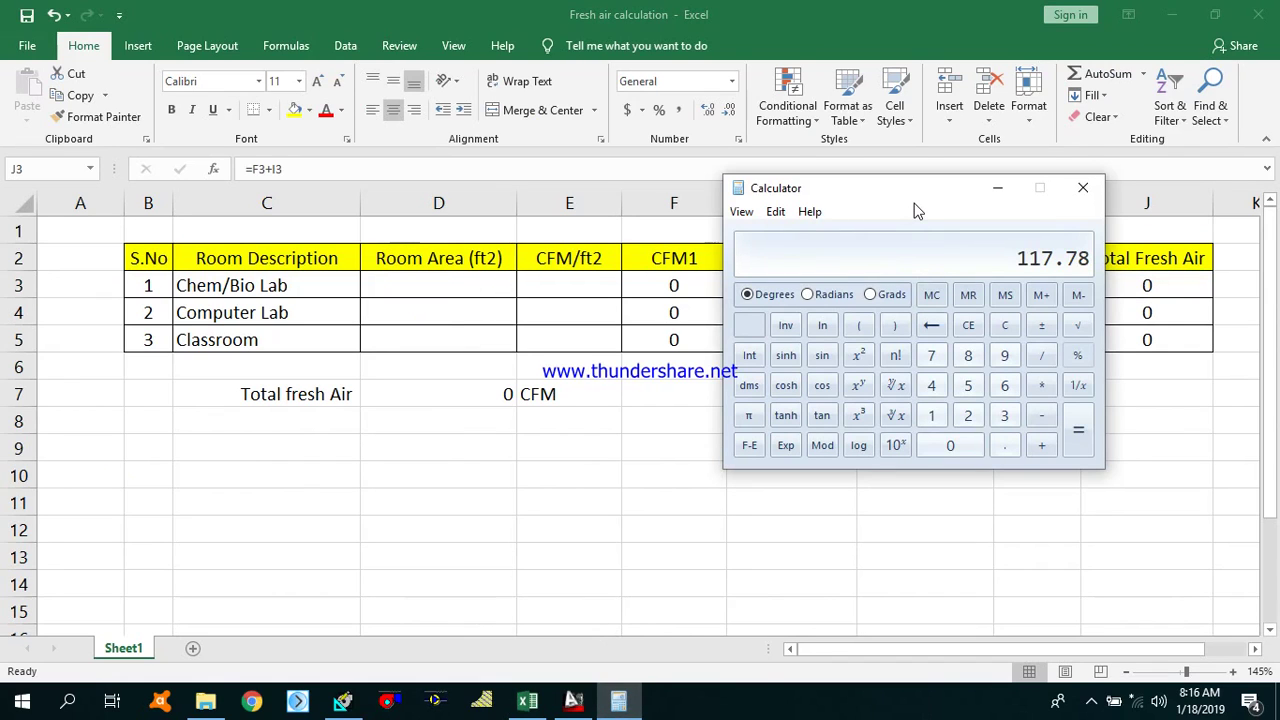
type("10.76")
key("Return")
Step: Switch to Excel and enter 1268 as the Chem/Bio Lab's room area in cell D3
left_click(438, 328)
left_click(438, 285)
type("1268")
key("Tab")
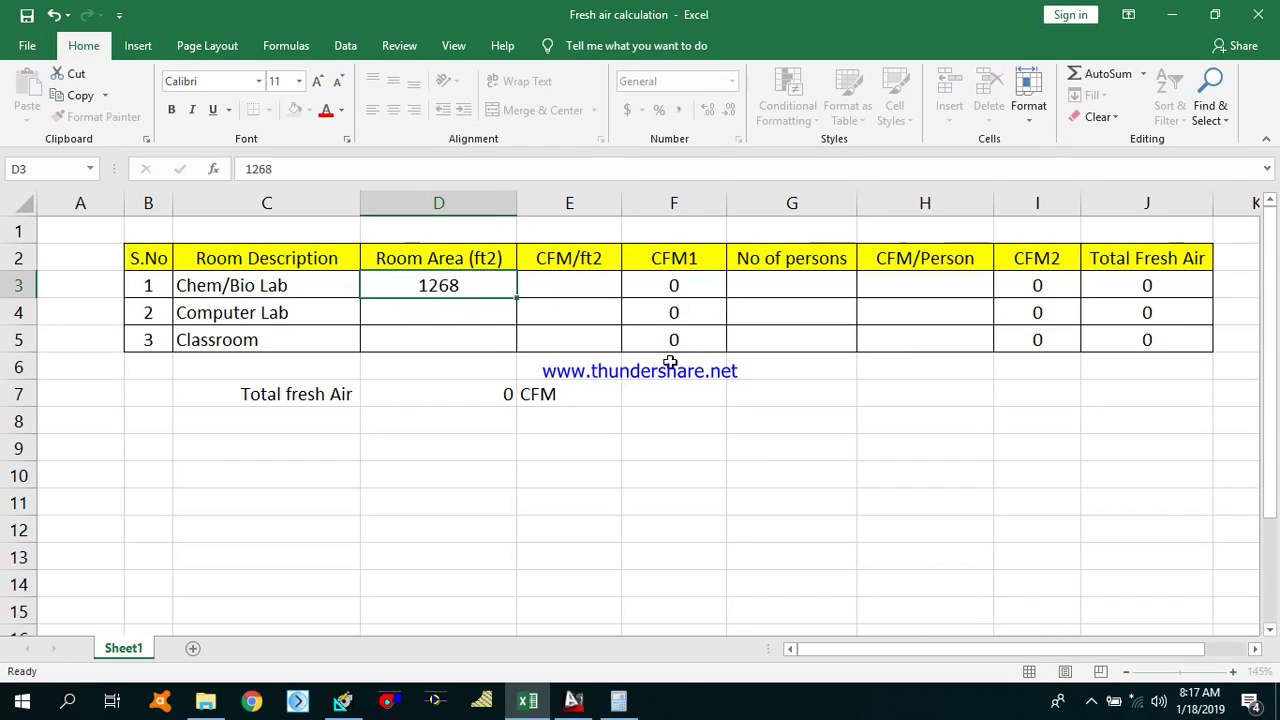
Step: Switch to AutoCAD and examine the Computer Lab's width and length dimensions on the plan
left_click(474, 309)
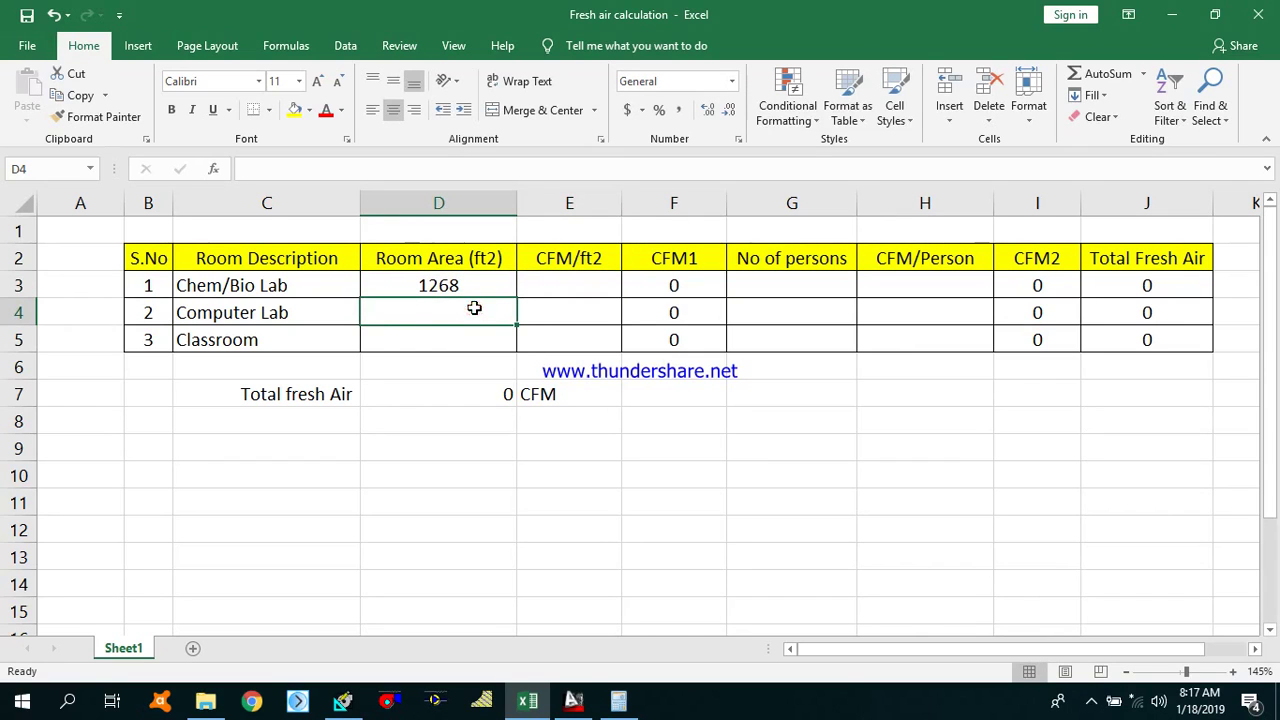
left_click(447, 340)
left_click(466, 307)
left_click(573, 700)
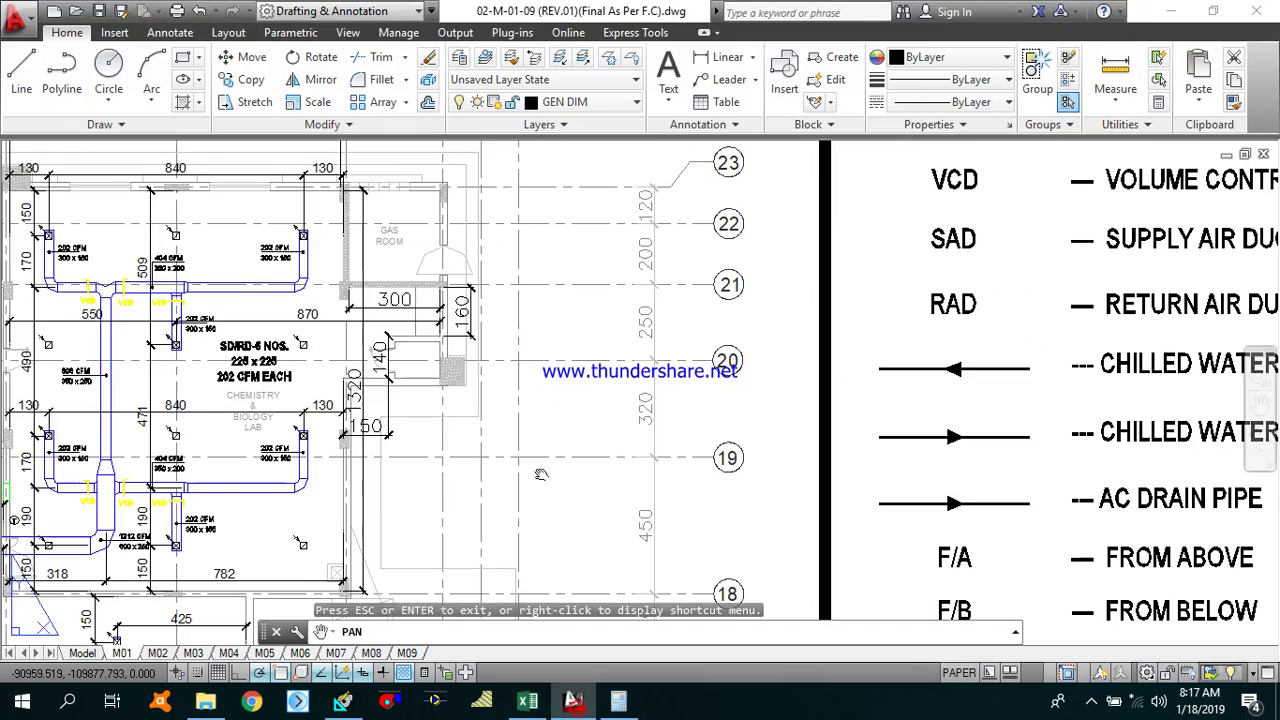
scroll(420, 462, "down", 2)
left_click_drag(420, 462, 903, 420)
left_click_drag(300, 420, 474, 408)
scroll(474, 410, "up", 4)
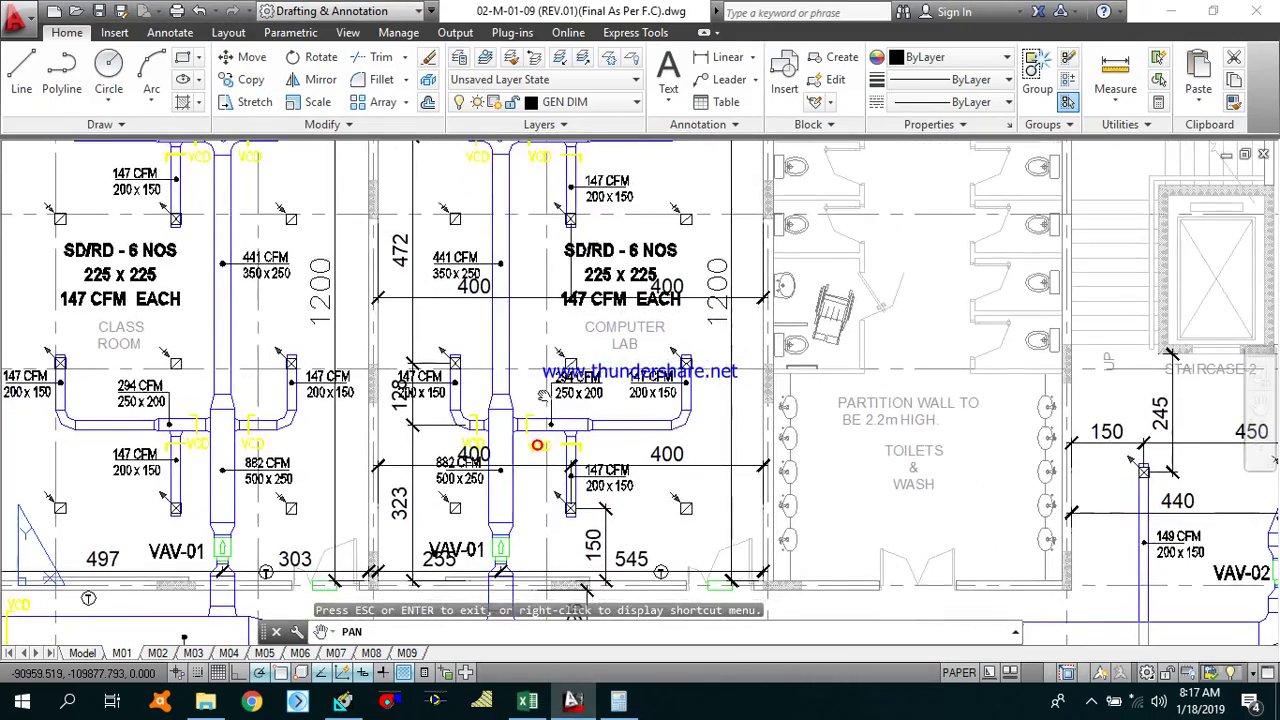
mouse_move(656, 429)
left_mouse_down()
mouse_move(656, 451)
mouse_move(624, 428)
left_mouse_up()
scroll(609, 412, "down", 2)
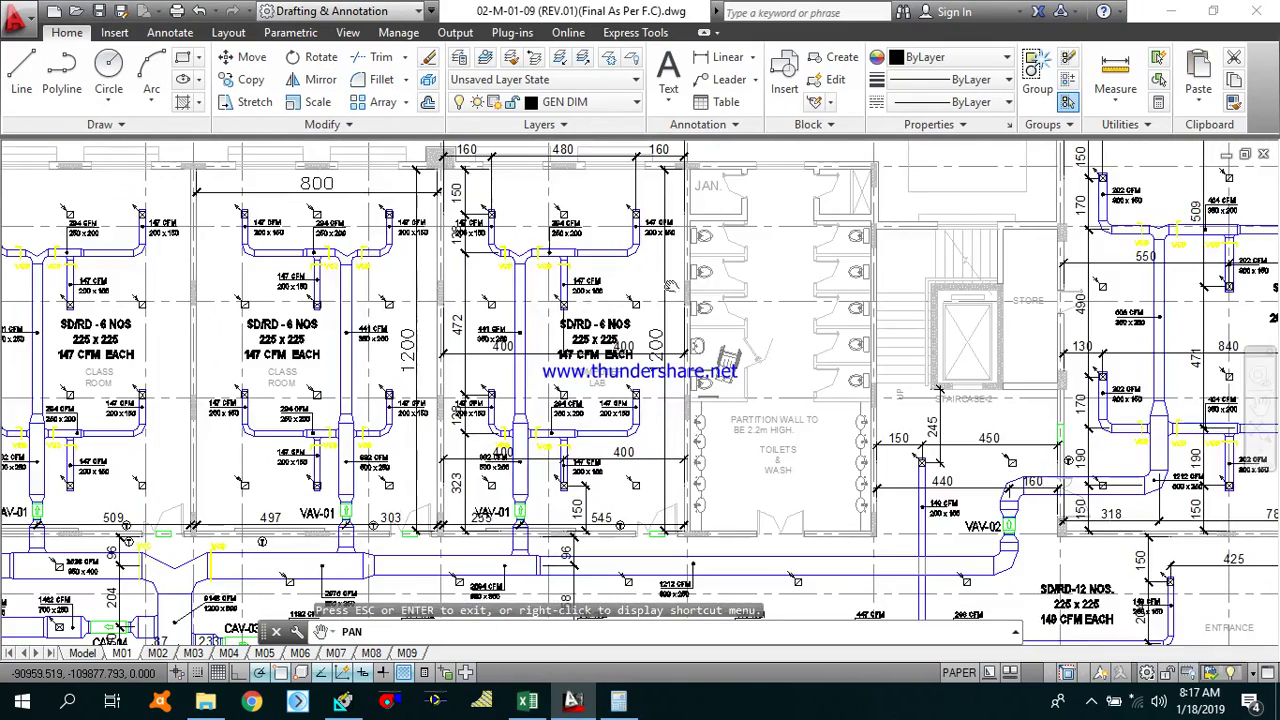
scroll(660, 350, "up", 2)
mouse_move(494, 286)
left_mouse_down()
mouse_move(552, 302)
mouse_move(601, 351)
mouse_move(642, 504)
left_mouse_up()
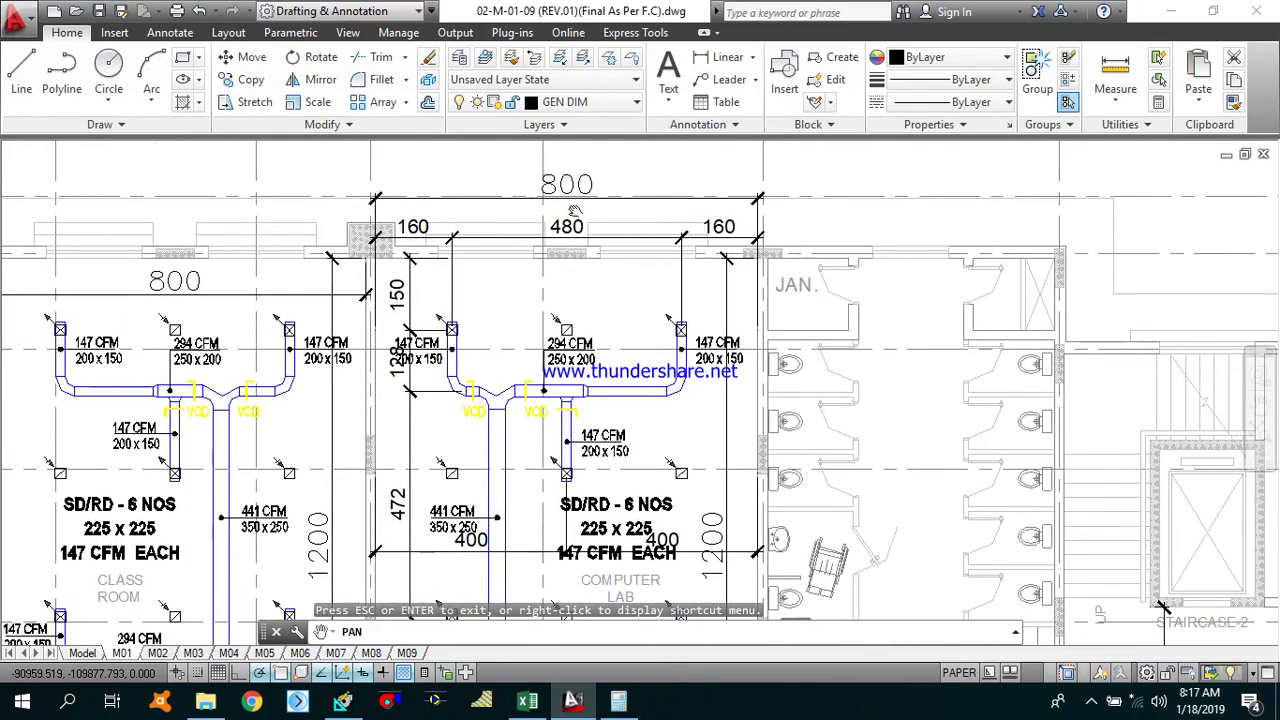
scroll(590, 420, "down", 3)
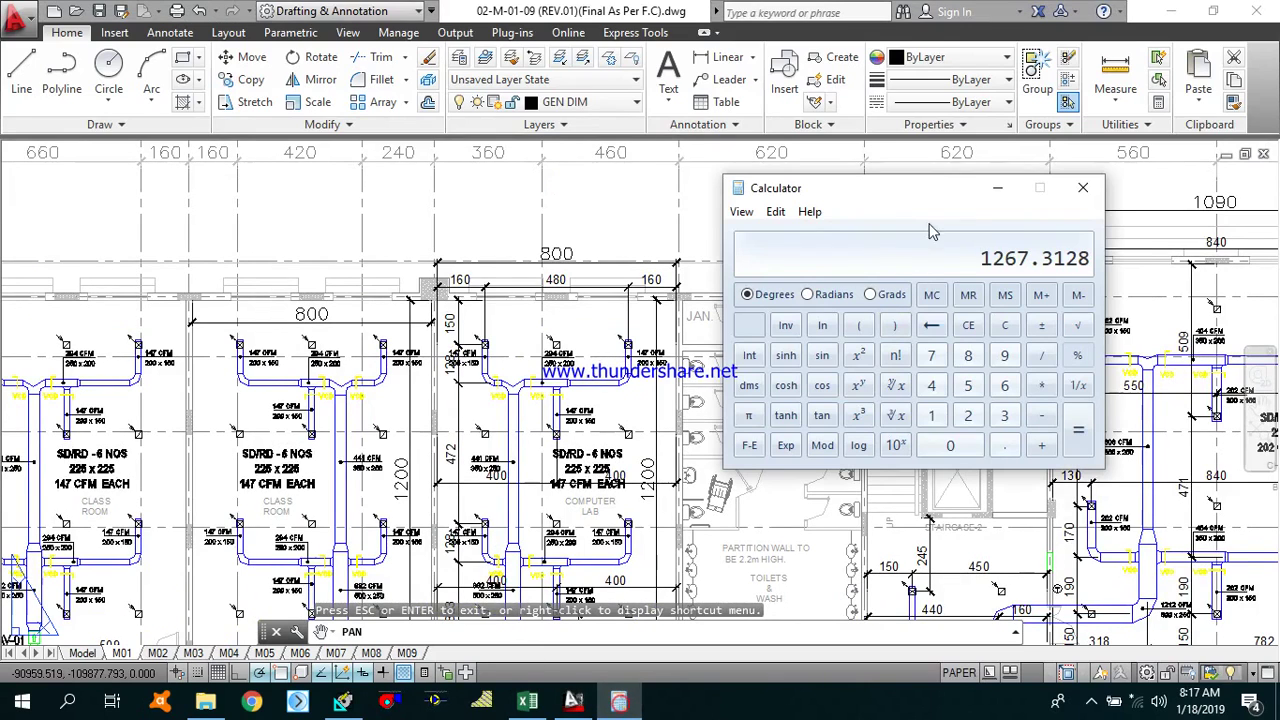
Step: Compute the Computer Lab's area in Calculator as 8 × 12 and convert it to square feet with 10.76
left_click(1005, 325)
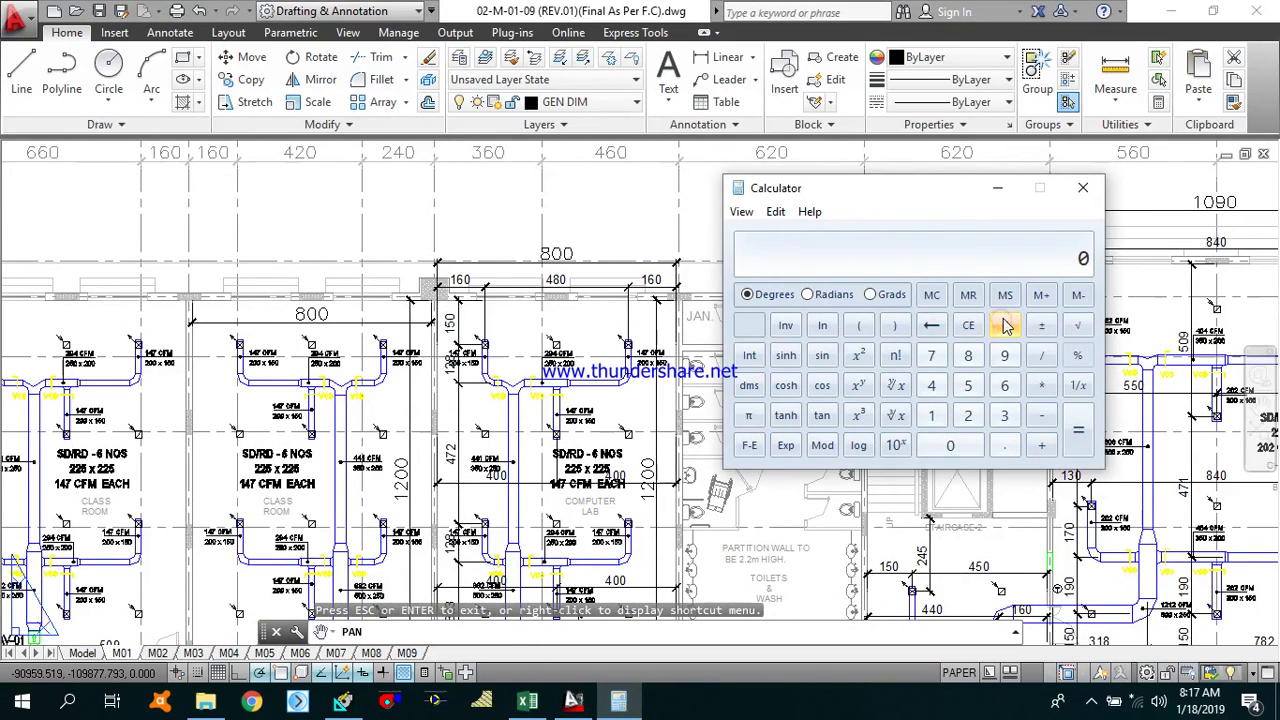
key("Return")
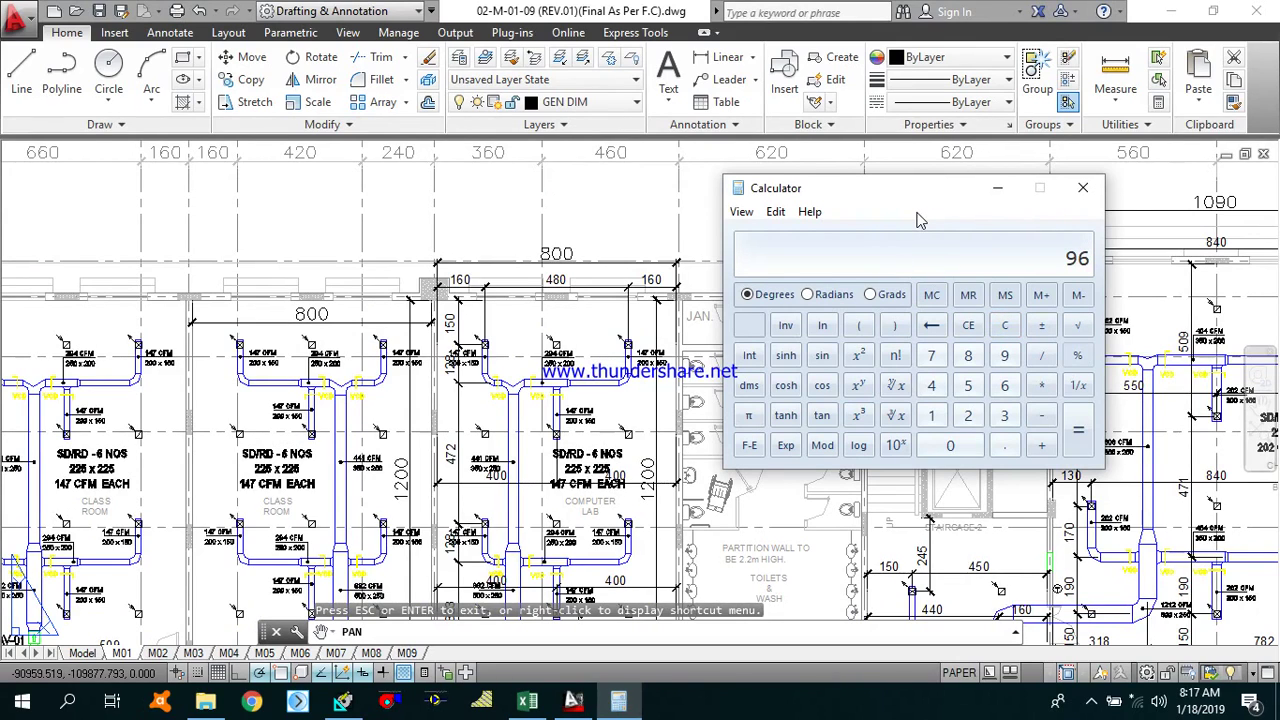
type(".76")
key("Return")
Step: Switch to Excel and enter 1033 as the Computer Lab's room area in cell D4
mouse_move(546, 706)
left_click(546, 706)
left_click(443, 307)
type("1033")
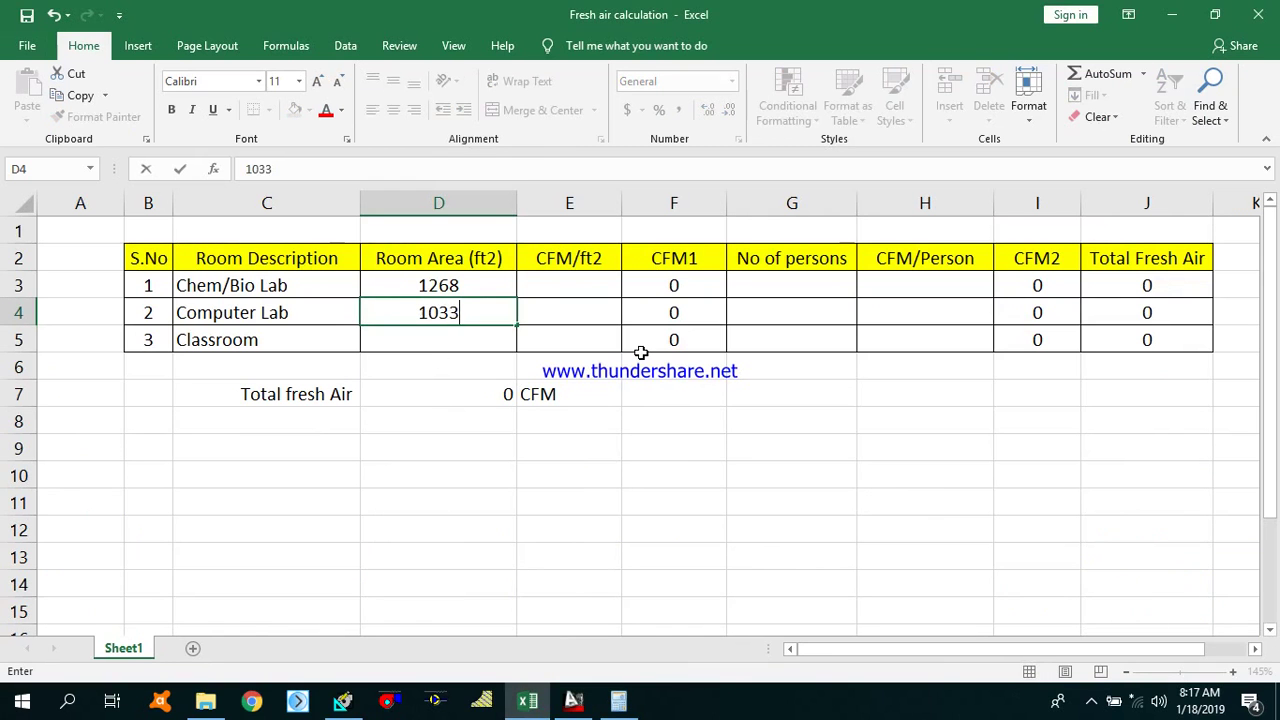
key("Return")
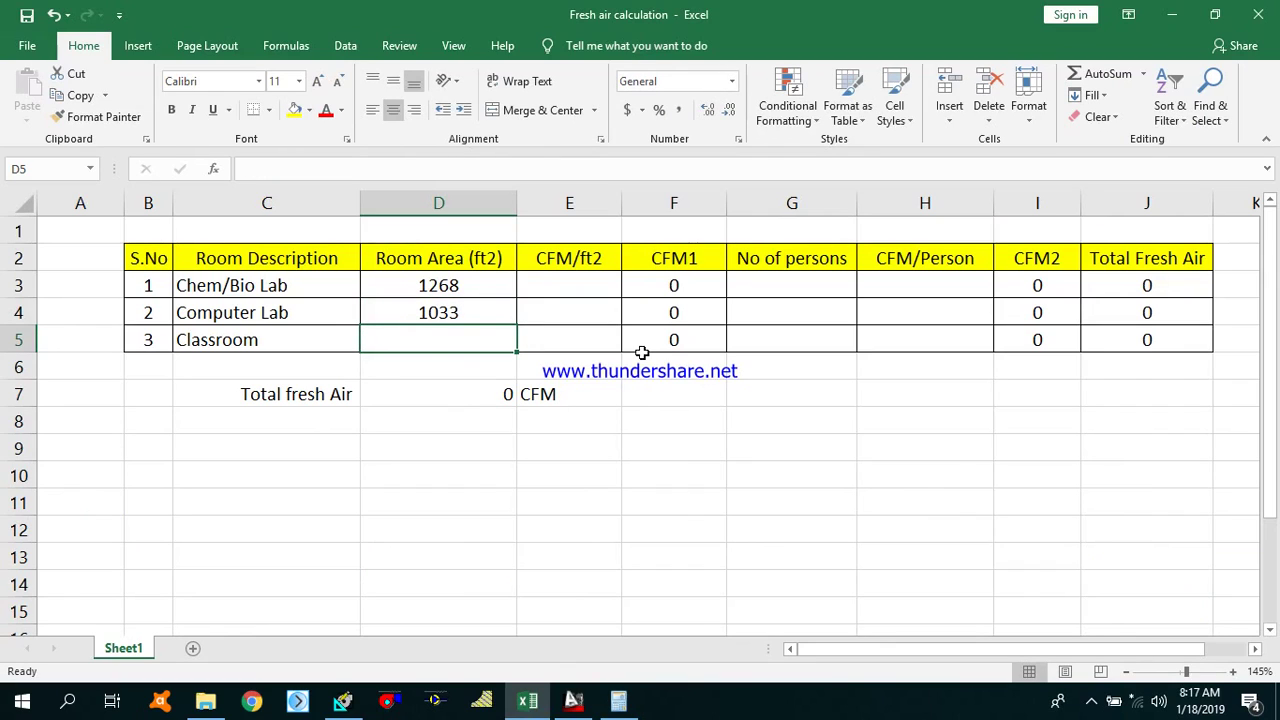
Step: Switch to AutoCAD and examine the dimensions of the classroom next to the Computer Lab
left_click(573, 700)
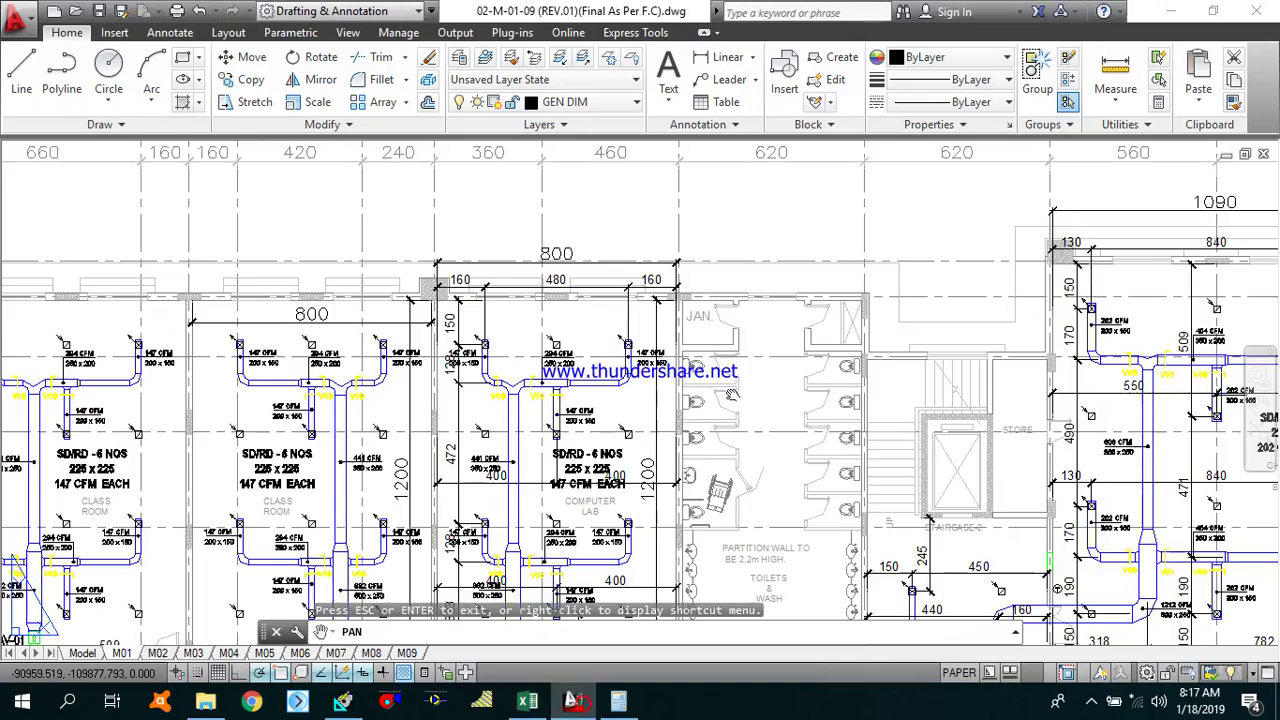
mouse_move(524, 472)
left_mouse_down()
mouse_move(648, 364)
mouse_move(774, 378)
left_mouse_up()
scroll(728, 355, "up", 4)
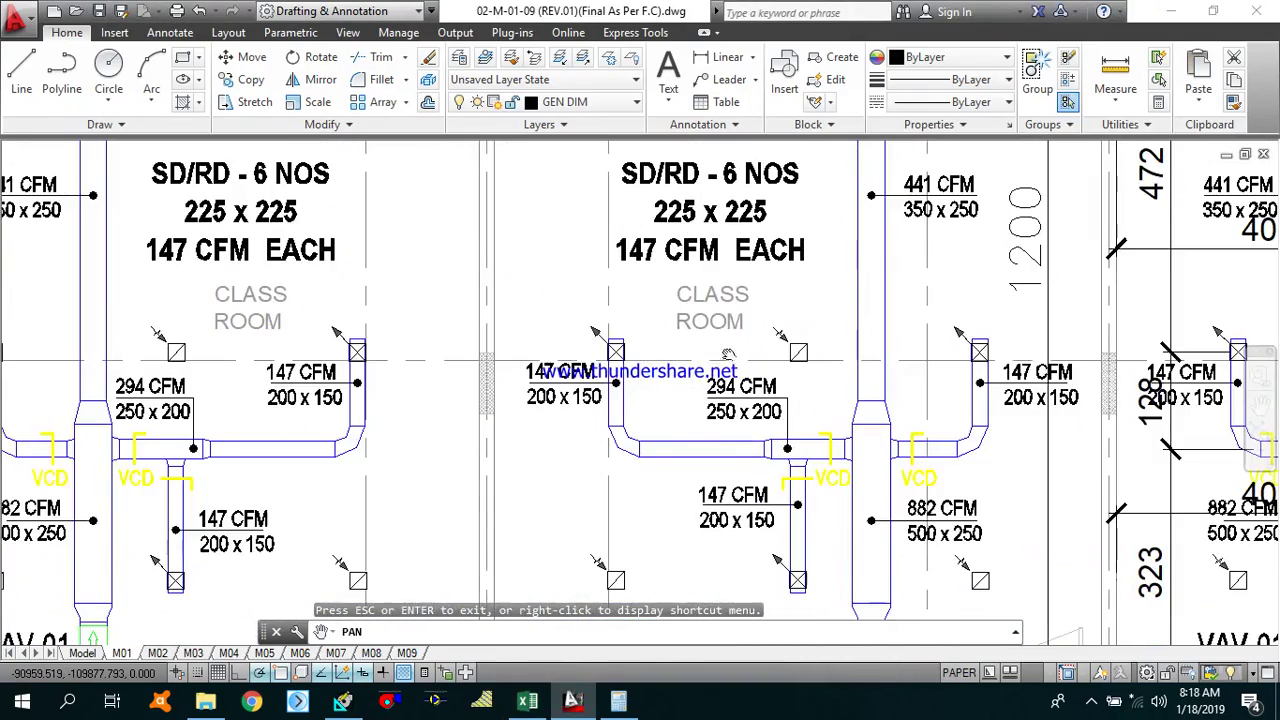
scroll(770, 340, "down", 5)
left_click_drag(700, 300, 664, 342)
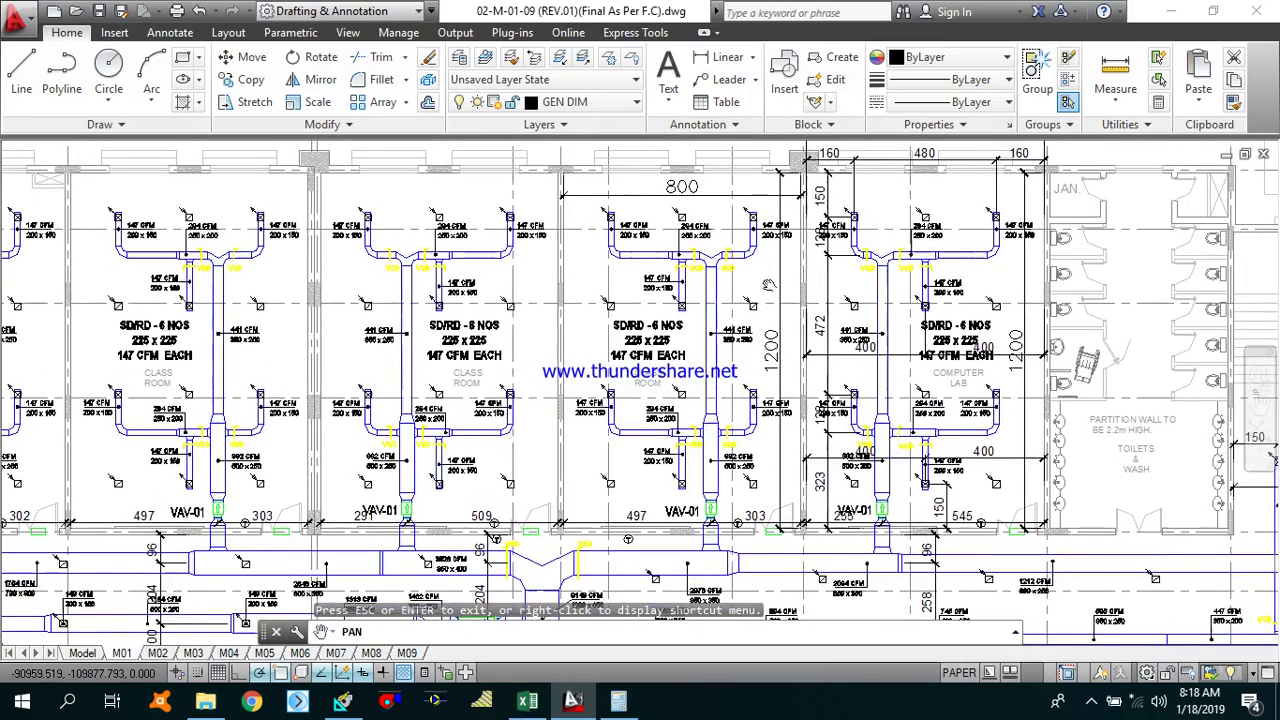
scroll(658, 177, "up", 2)
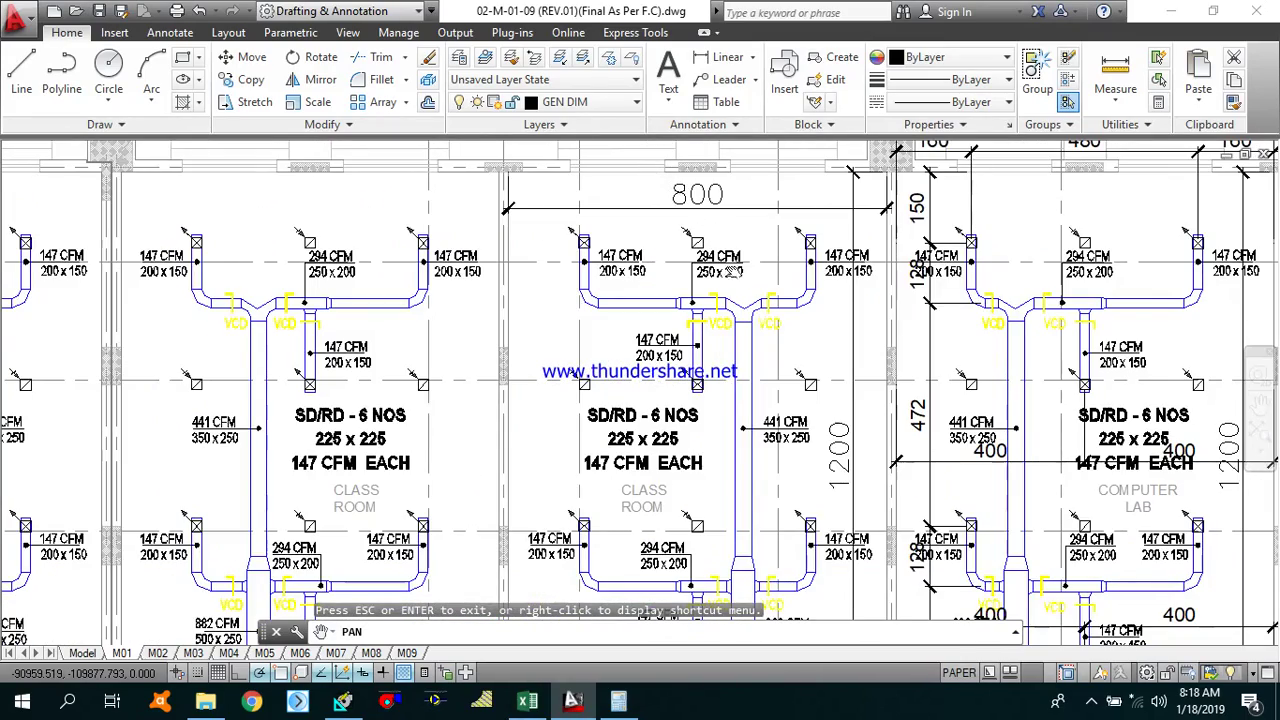
scroll(738, 285, "down", 2)
left_click_drag(777, 305, 741, 287)
scroll(777, 305, "up", 2)
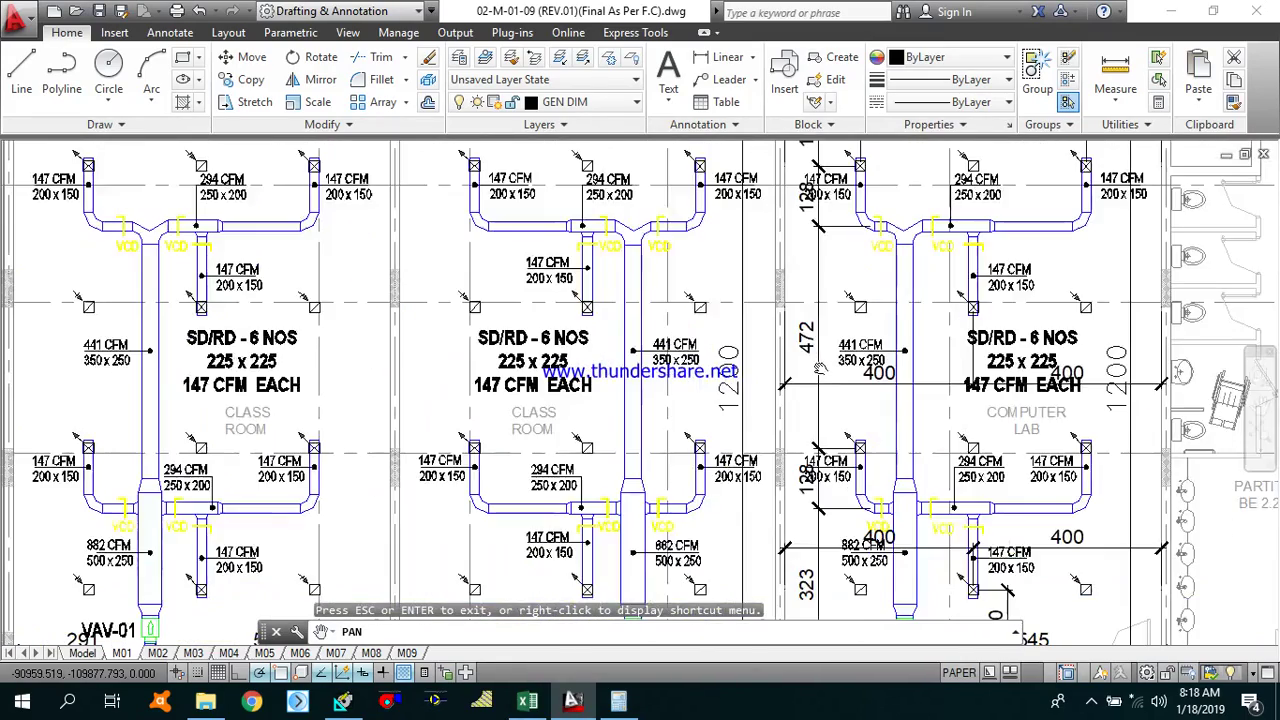
scroll(820, 368, "down", 2)
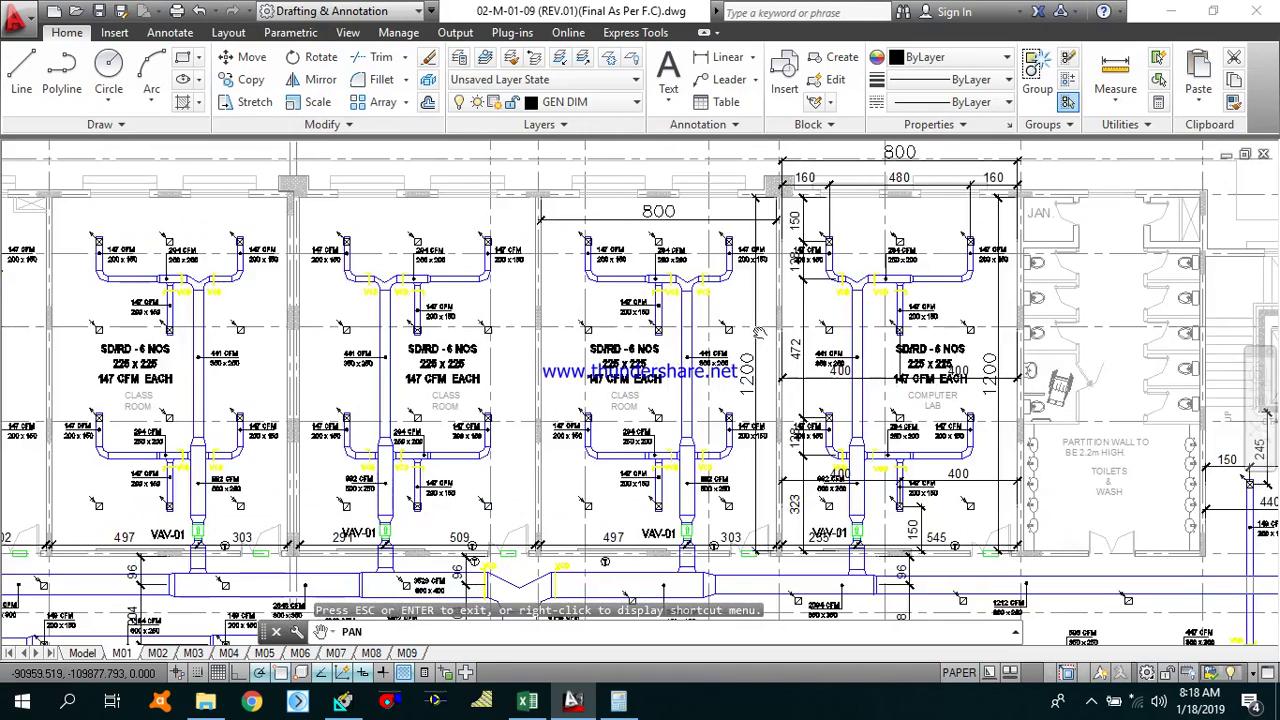
Step: Switch to Excel and copy the Computer Lab's room area into the Classroom's area cell D5
left_click(527, 700)
left_click(463, 310)
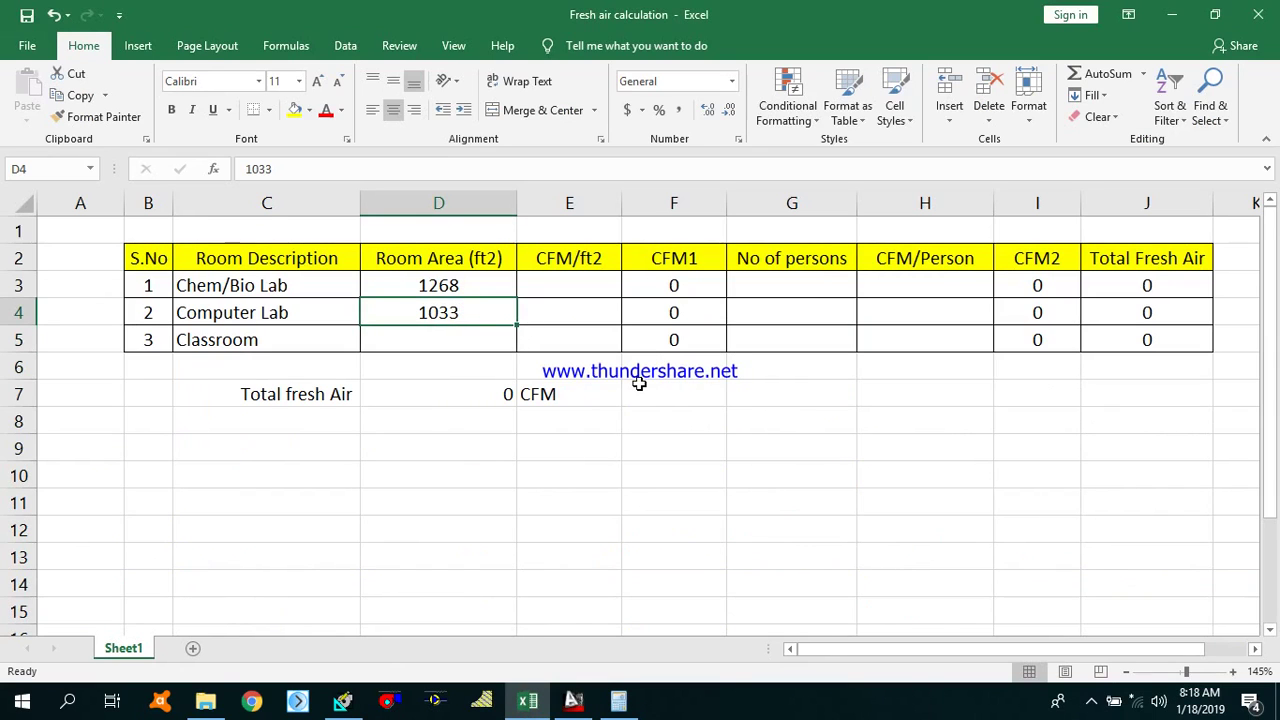
key("ctrl+c")
key("Down")
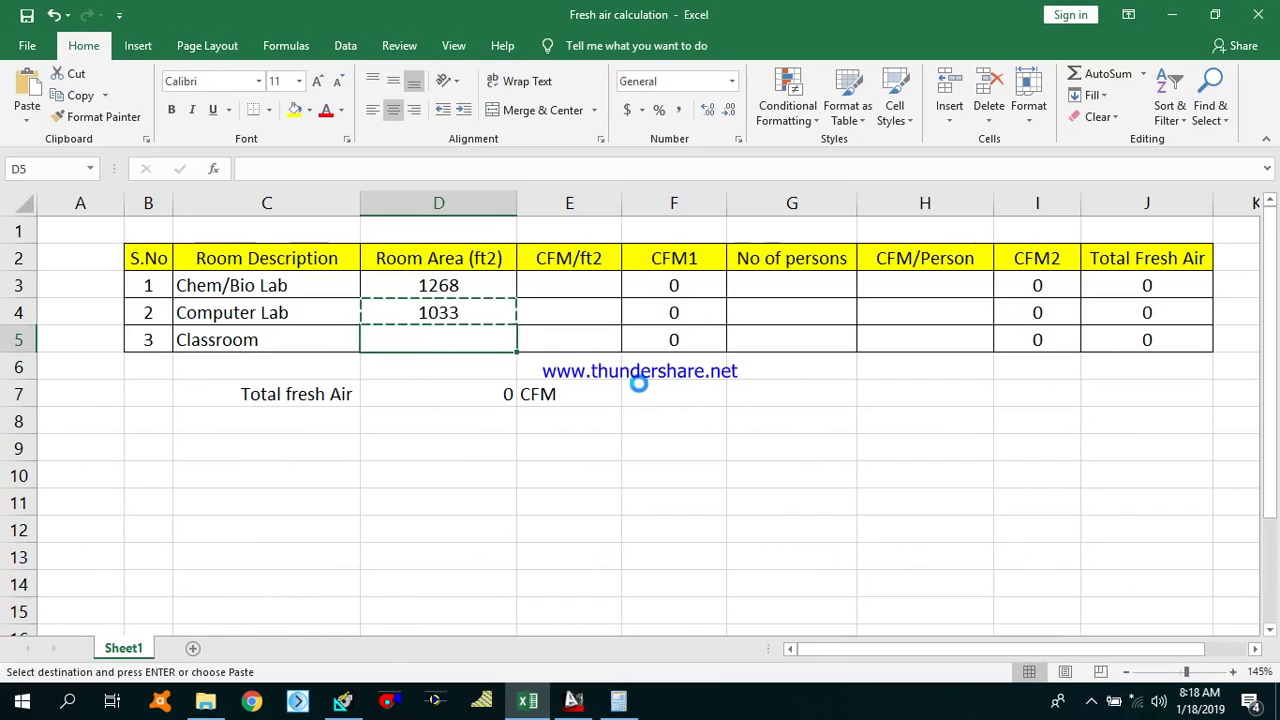
key("ctrl+v")
key("Right")
key("Escape")
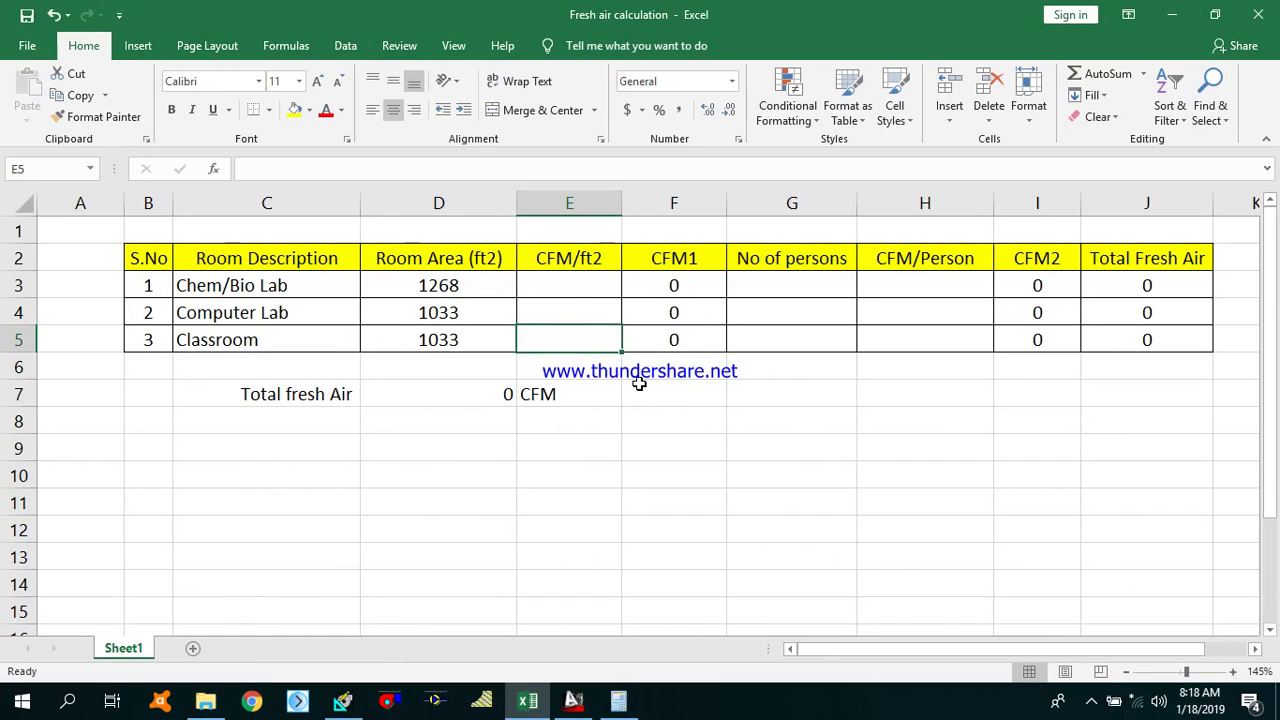
Step: Switch to HAP and open the properties of a new default space from the project's spaces
left_click(588, 288)
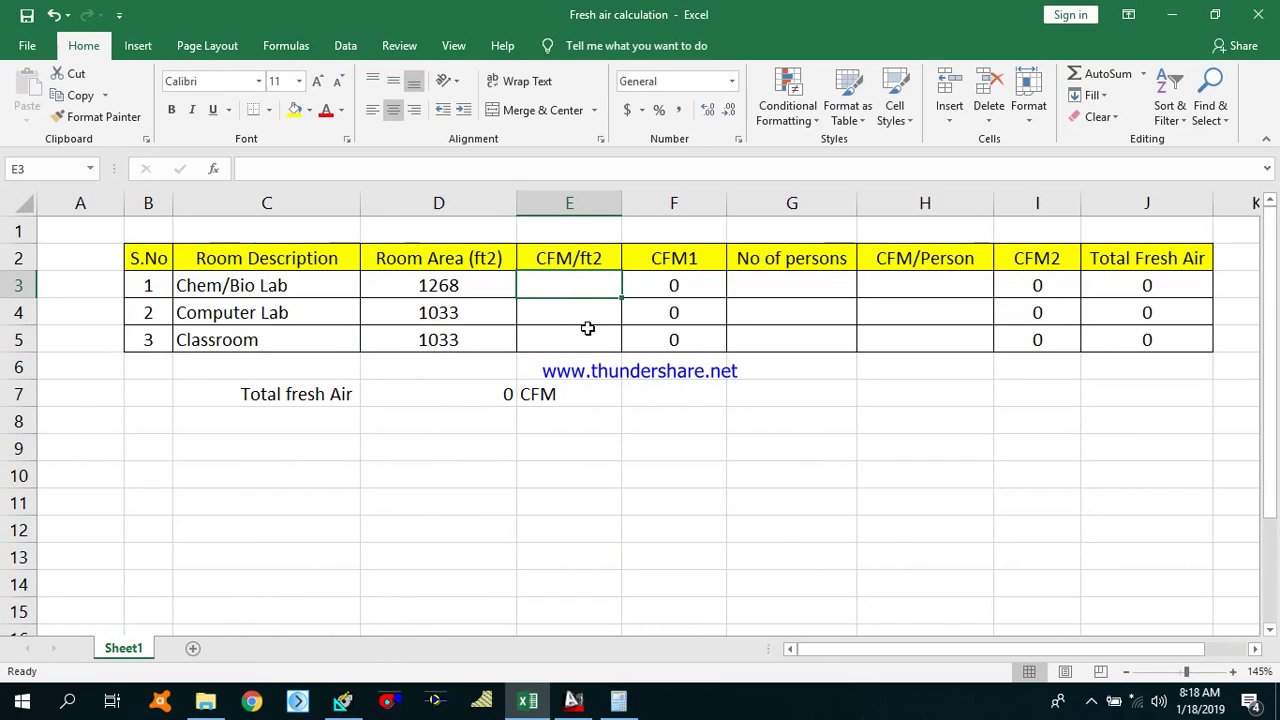
left_click(600, 313)
left_click(599, 287)
left_click(343, 700)
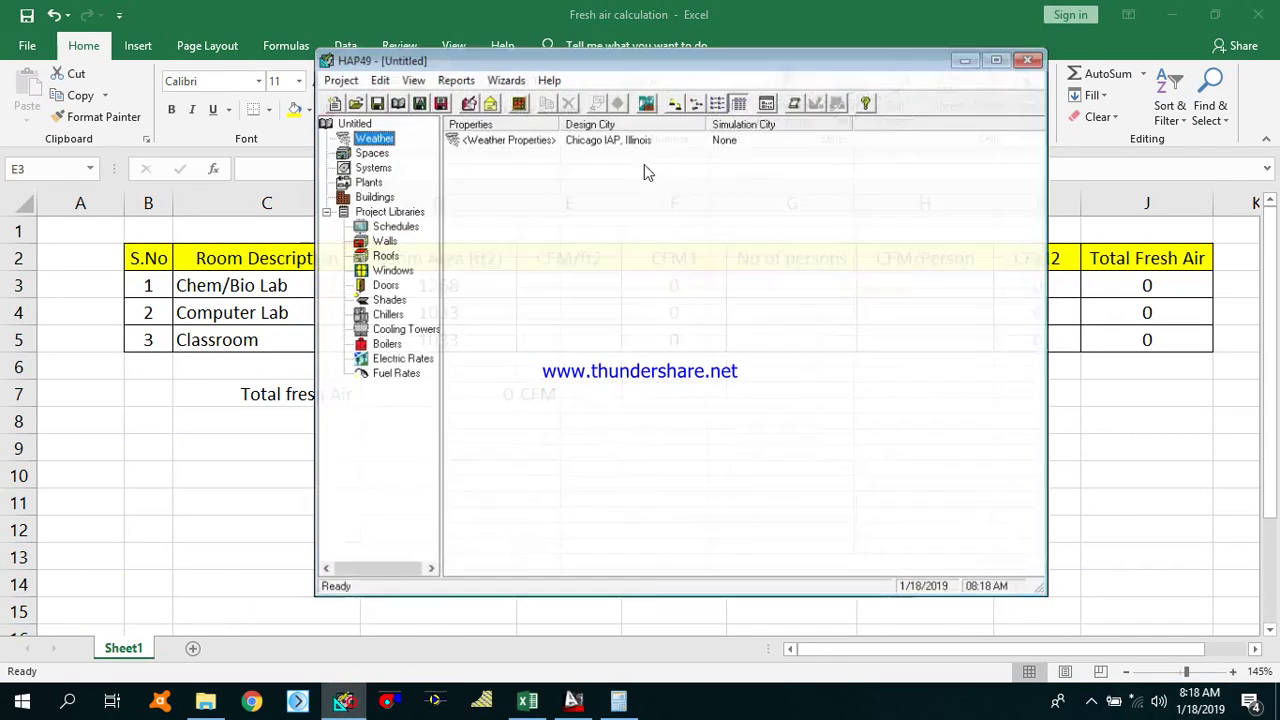
left_click_drag(813, 57, 841, 55)
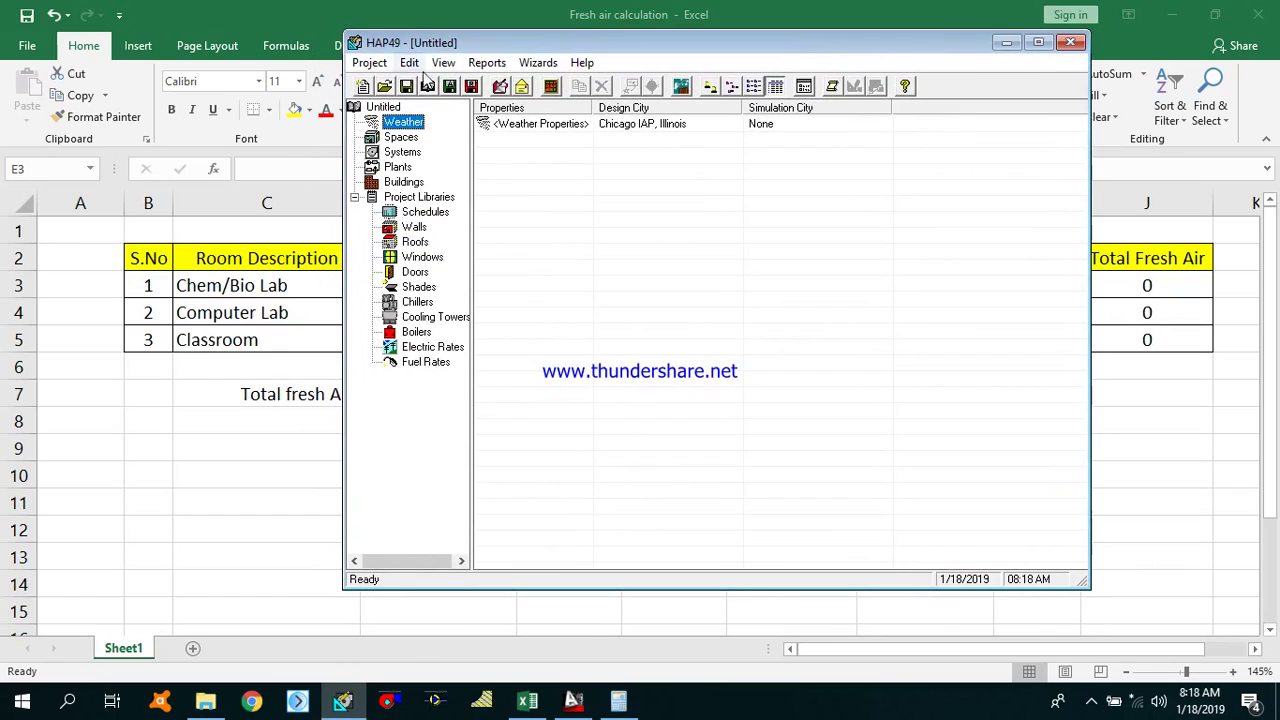
left_click(402, 137)
left_click(403, 122)
left_click(402, 137)
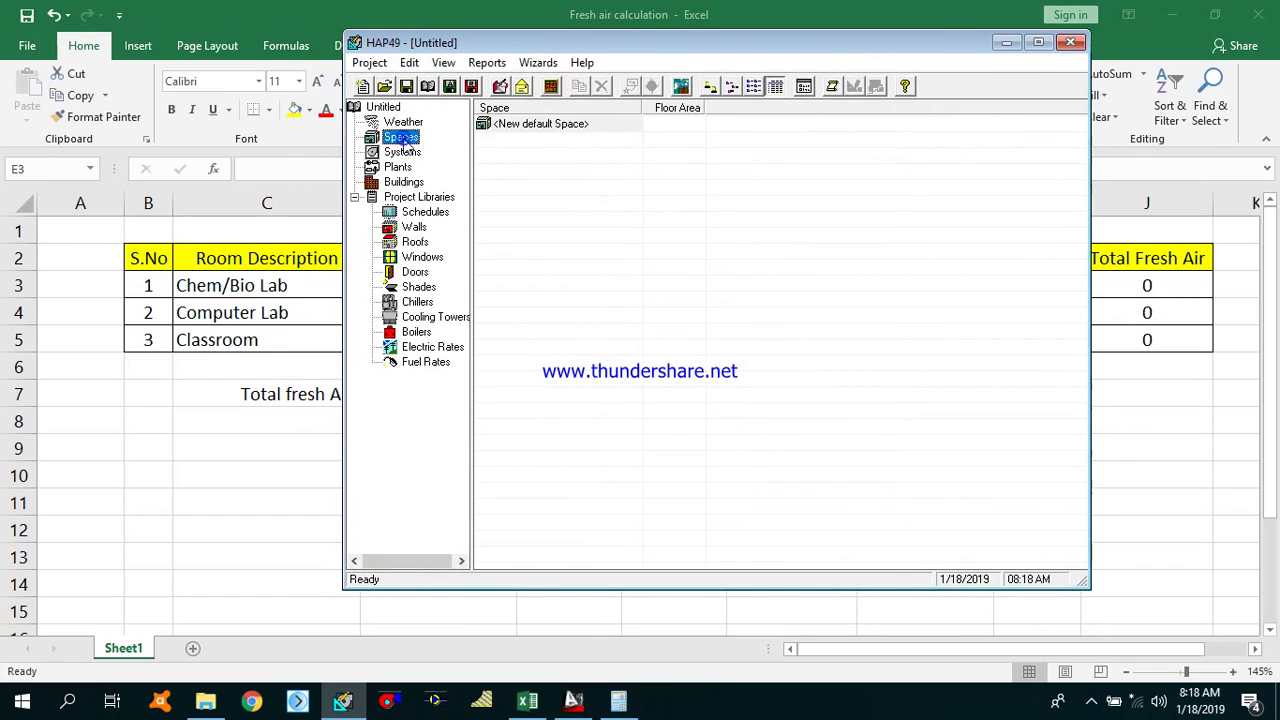
double_click(545, 128)
left_click_drag(676, 117, 728, 122)
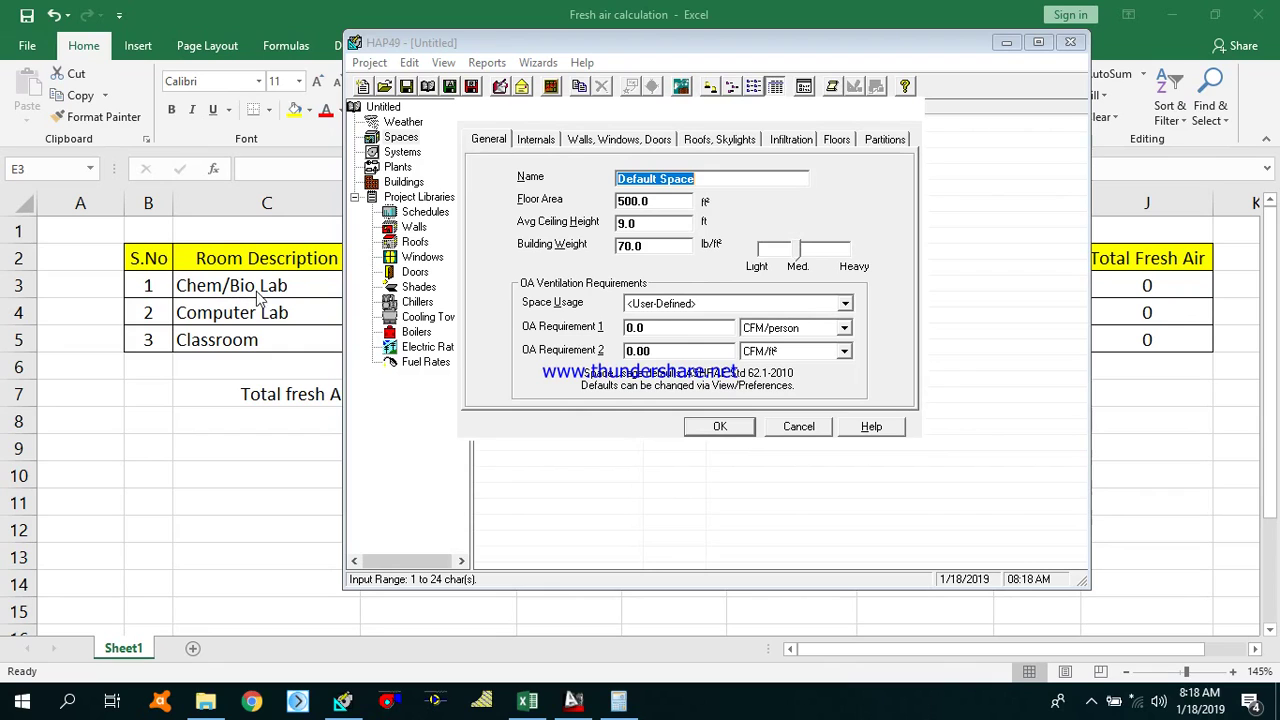
Step: Set the default space's usage to EDUCATION: Science laboratory in the OA ventilation requirements
left_click(845, 303)
scroll(775, 352, "down", 1)
scroll(775, 352, "down", 8)
scroll(775, 383, "down", 1)
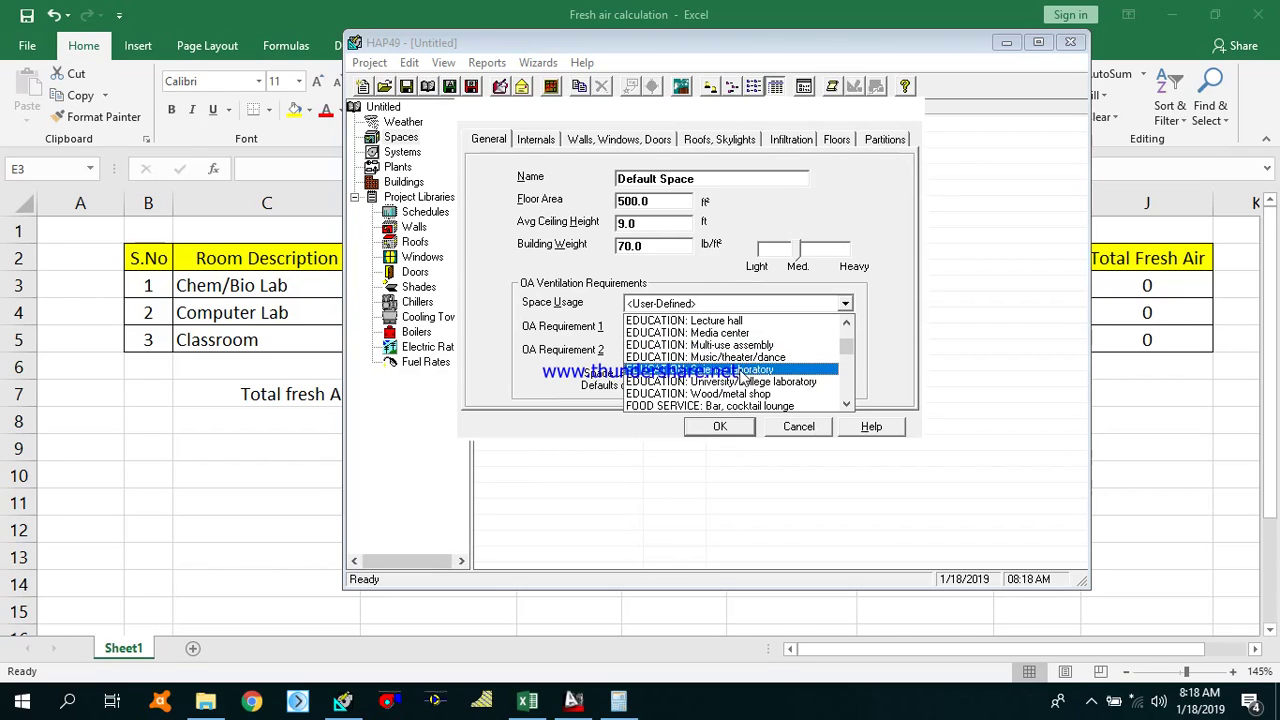
left_click(741, 372)
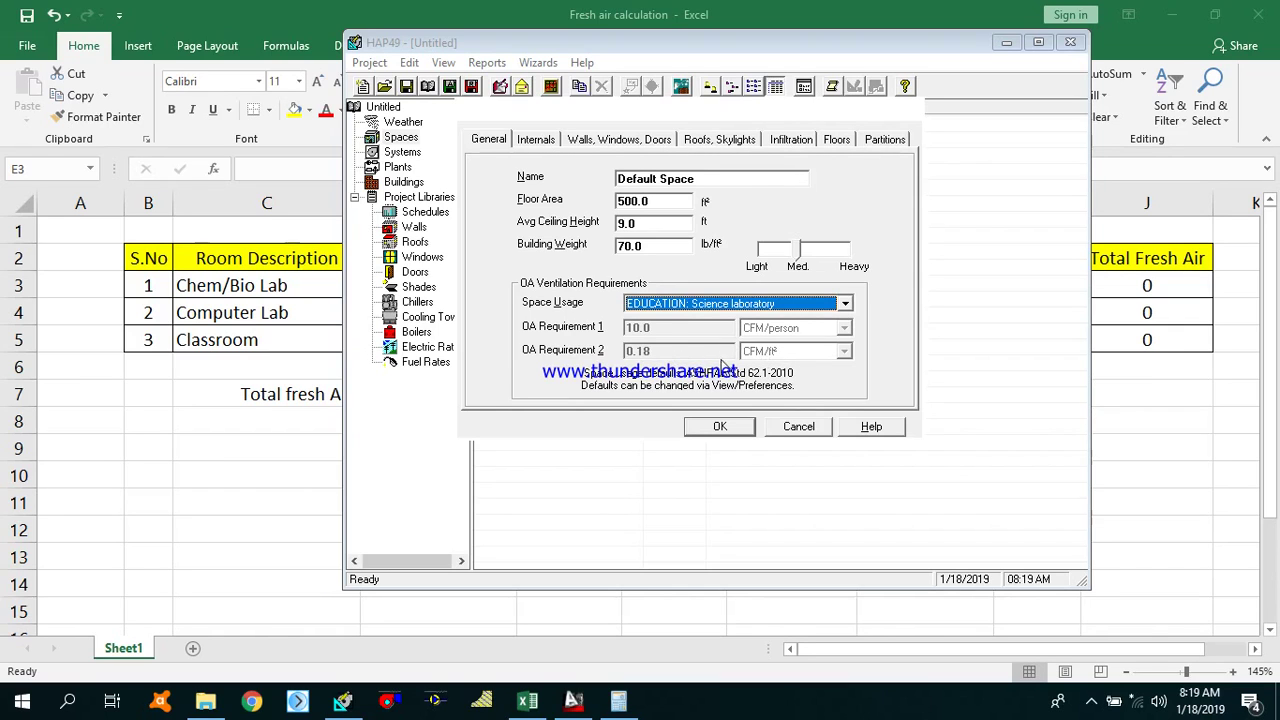
Step: Switch to Excel and enter 10 as the Chem/Bio Lab's CFM/Person value in cell H3
key("alt+Tab")
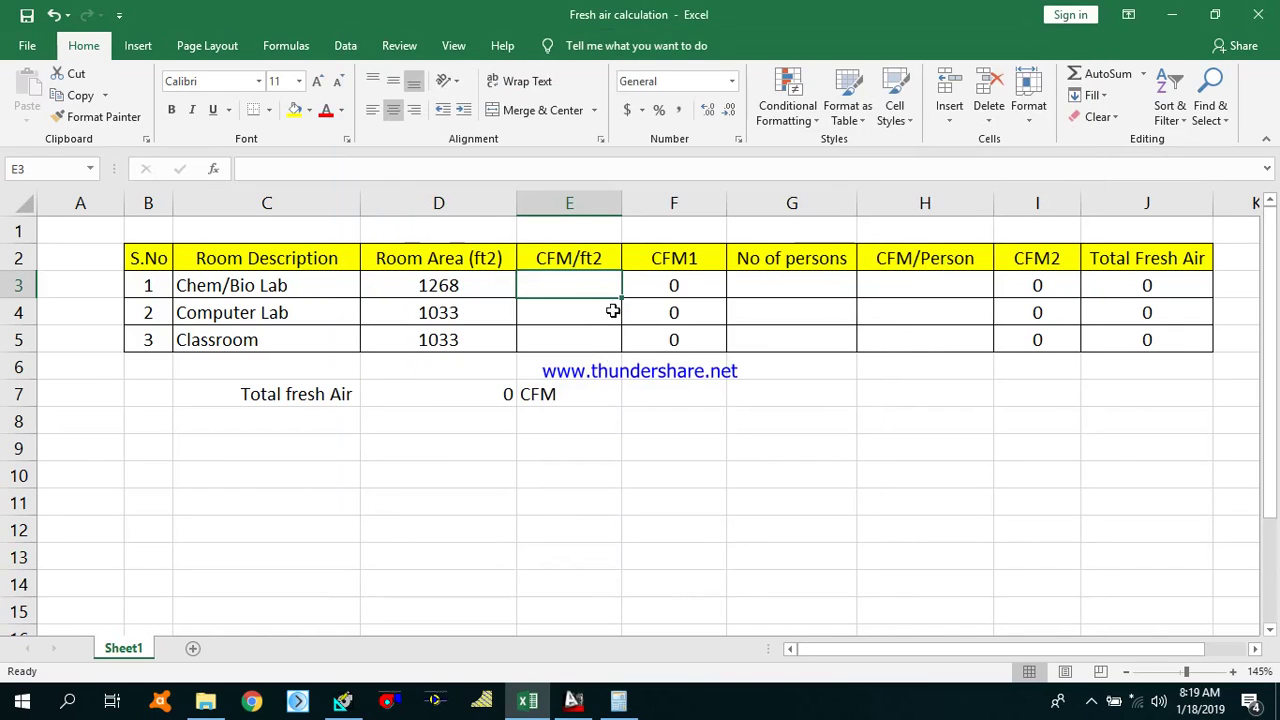
left_click(867, 282)
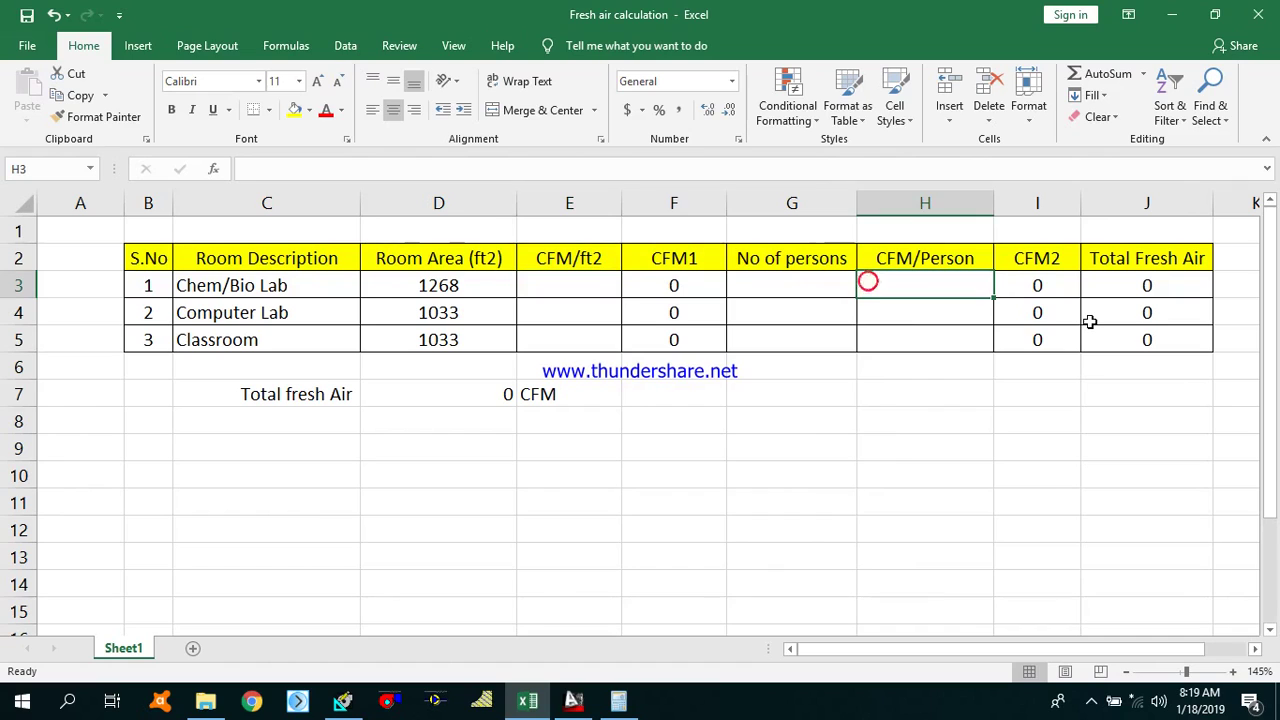
type("10")
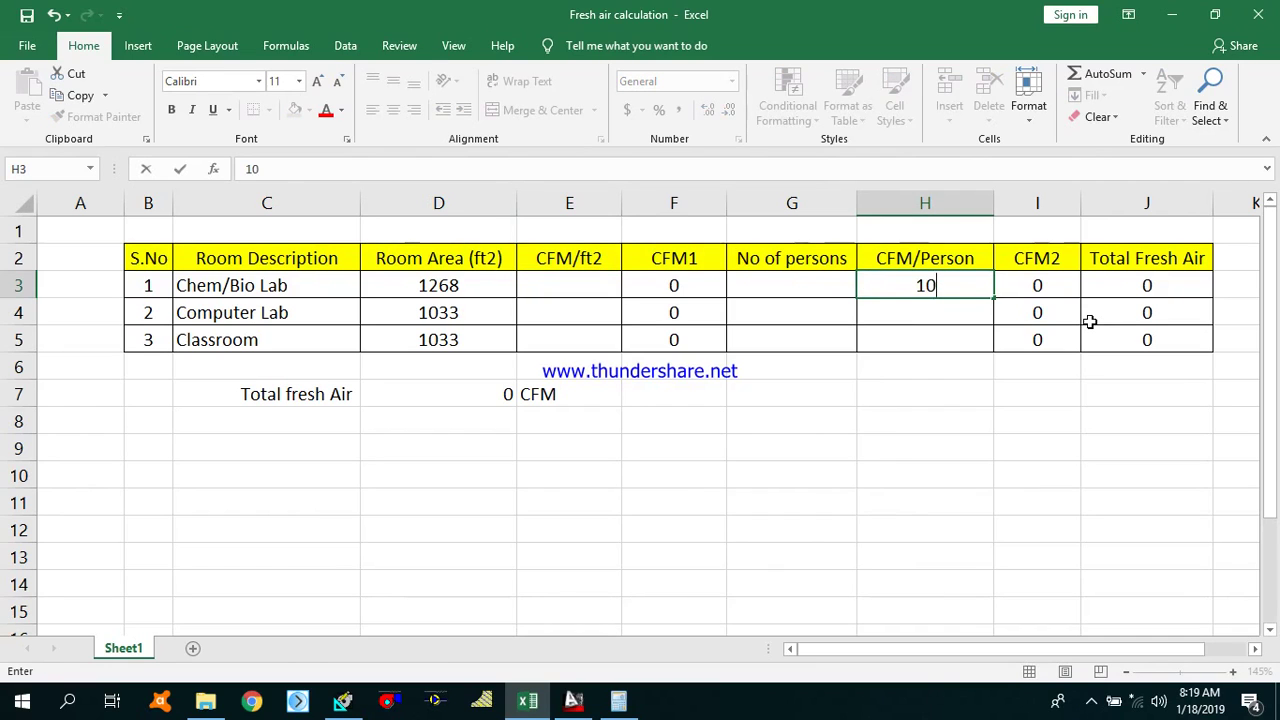
key("Left")
Step: Look up the science laboratory's area-based OA requirement in HAP and enter 0.18 as the Chem/Bio Lab's CFM/ft2 in Excel cell E3
key("Left")
key("Left")
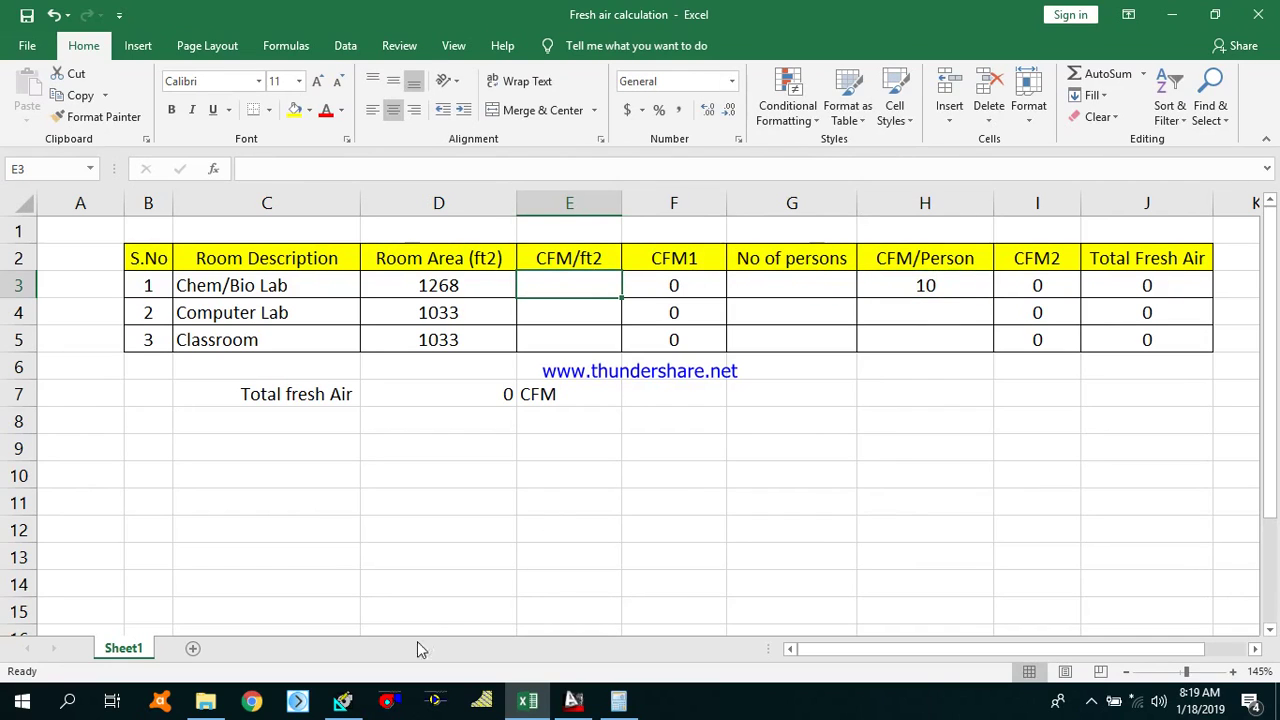
left_click(342, 700)
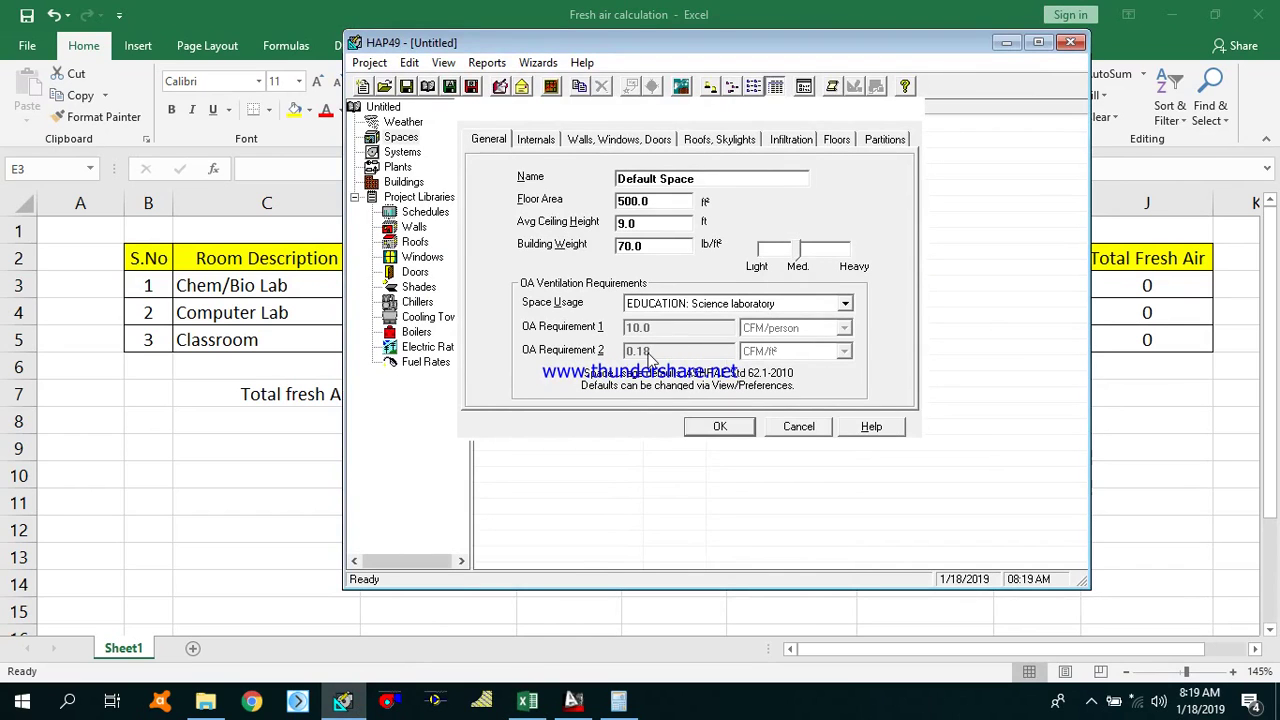
left_click(160, 450)
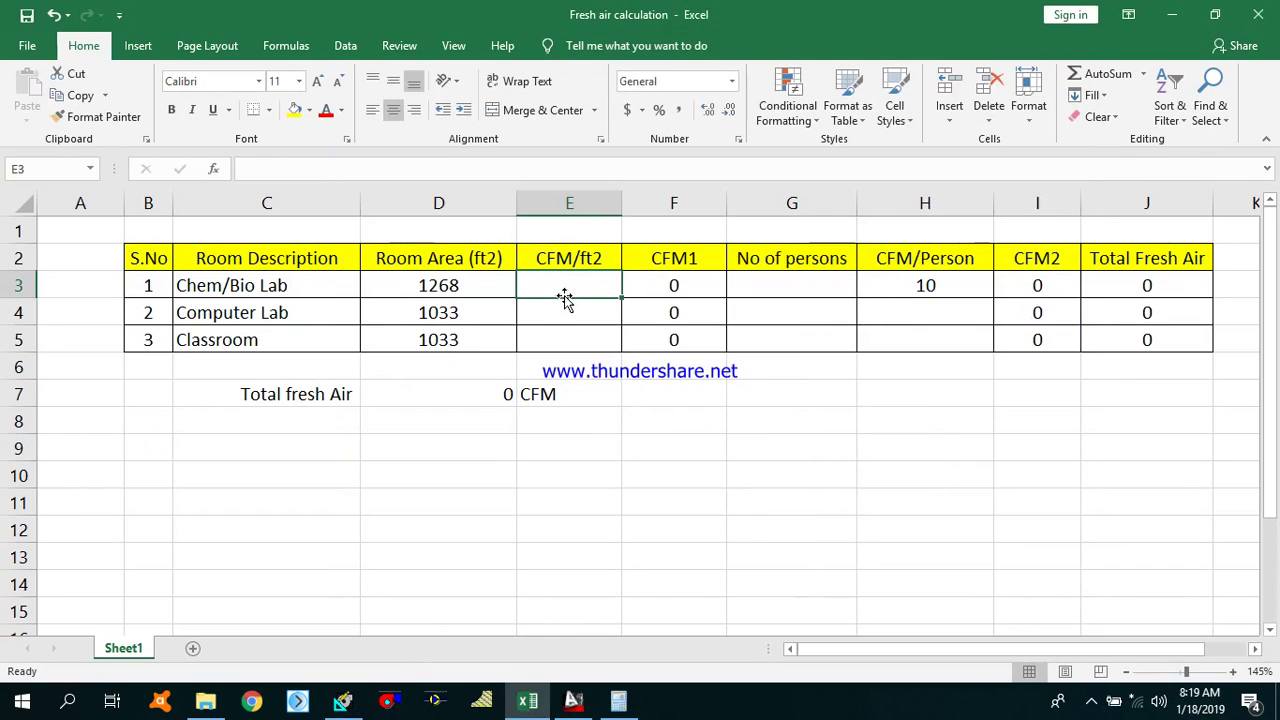
type("0.18")
key("Tab")
Step: Examine the Chem/Bio Lab's CFM1 formula in F3 together with the room area and CFM/ft2 cells it uses
left_click(608, 309)
left_click(640, 280)
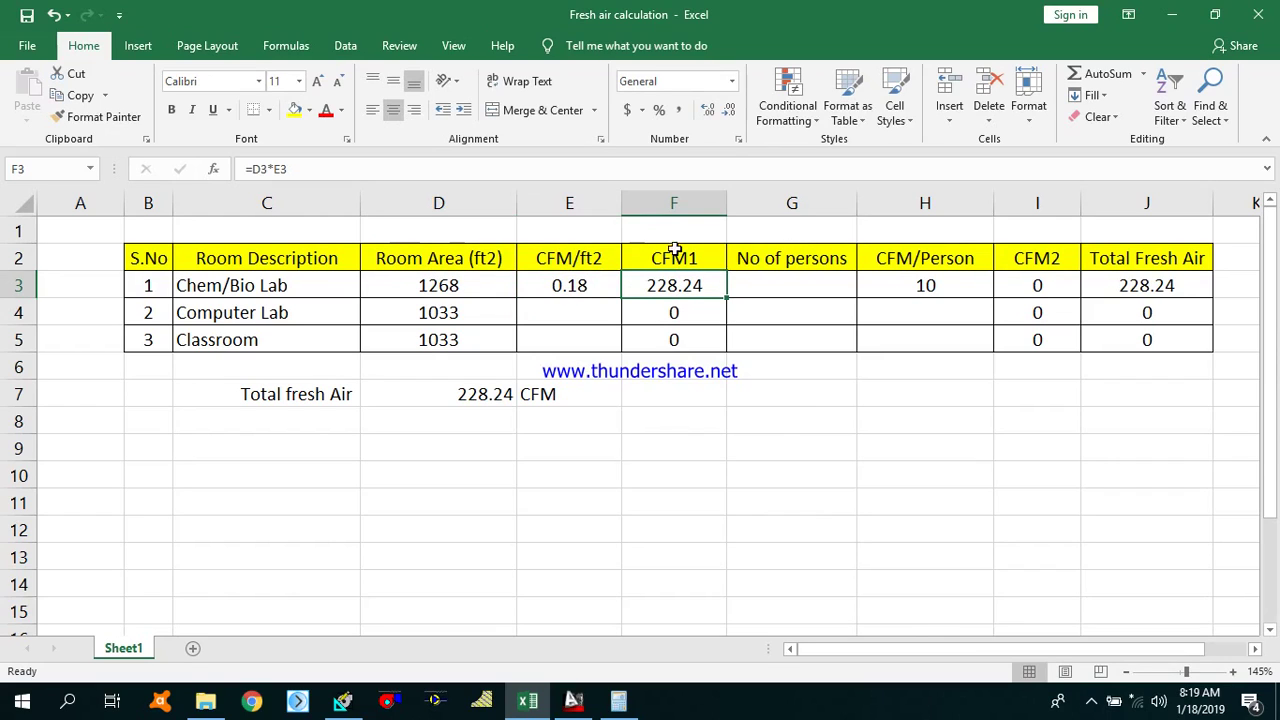
left_click(474, 283)
left_click(580, 280)
double_click(661, 283)
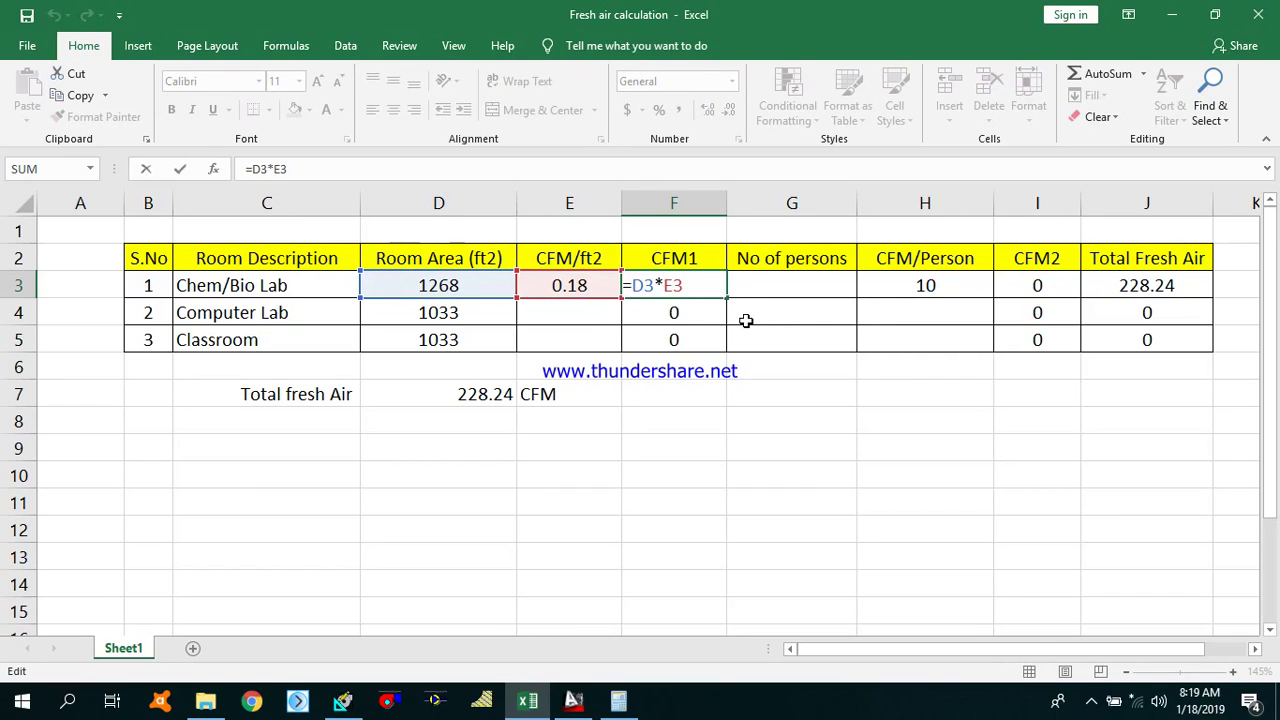
key("Escape")
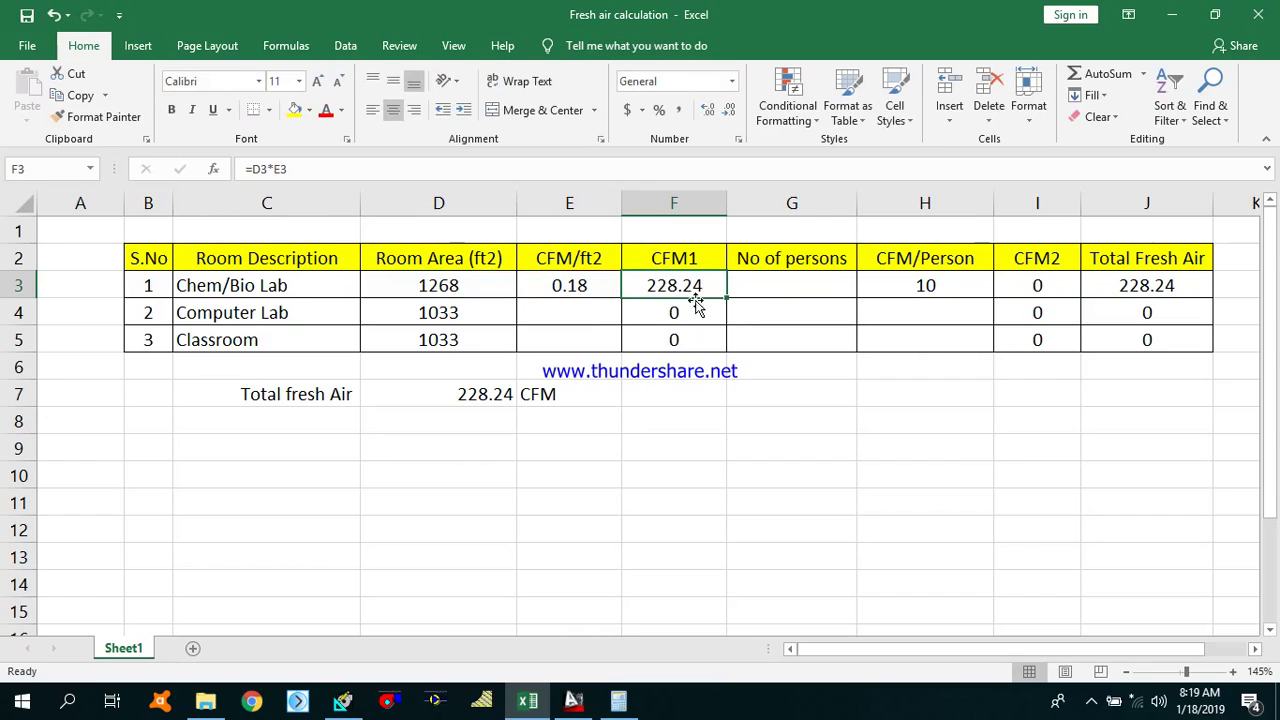
left_click(595, 309)
Step: Look over the room layout in the AutoCAD drawing, then enter 15 as the Chem/Bio Lab's number of persons in Excel cell G3
left_click(811, 295)
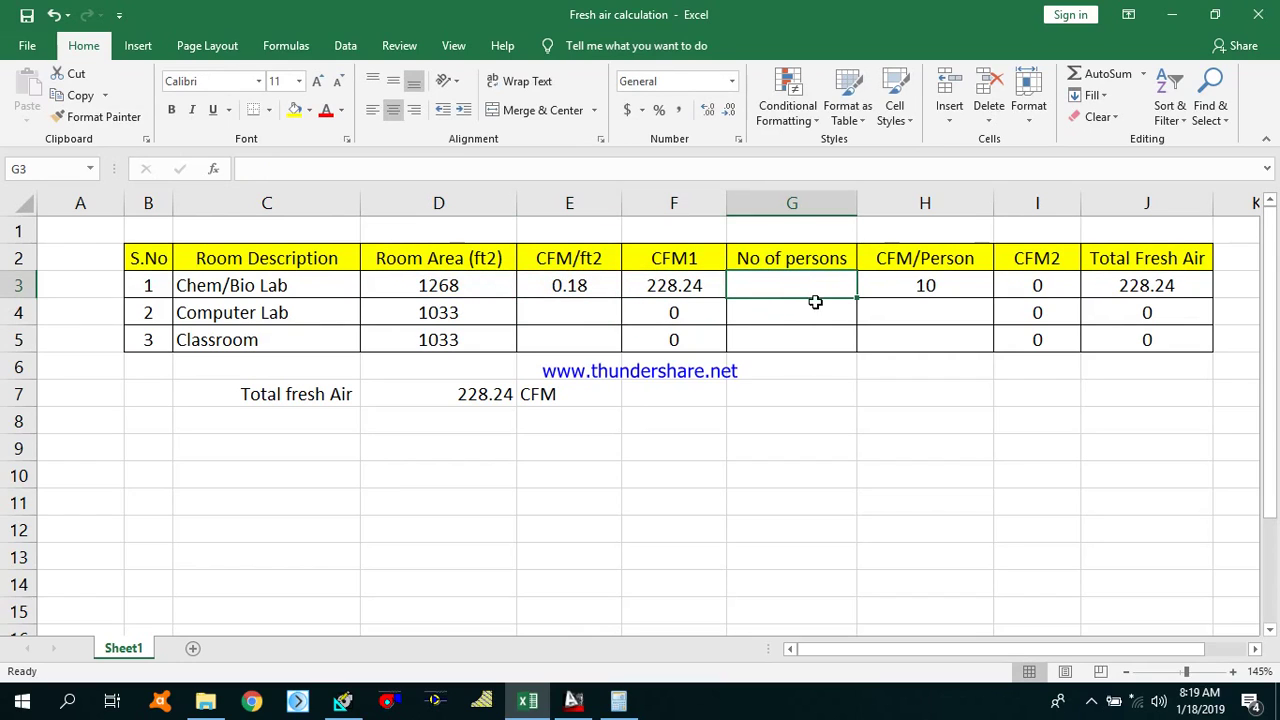
left_click(573, 700)
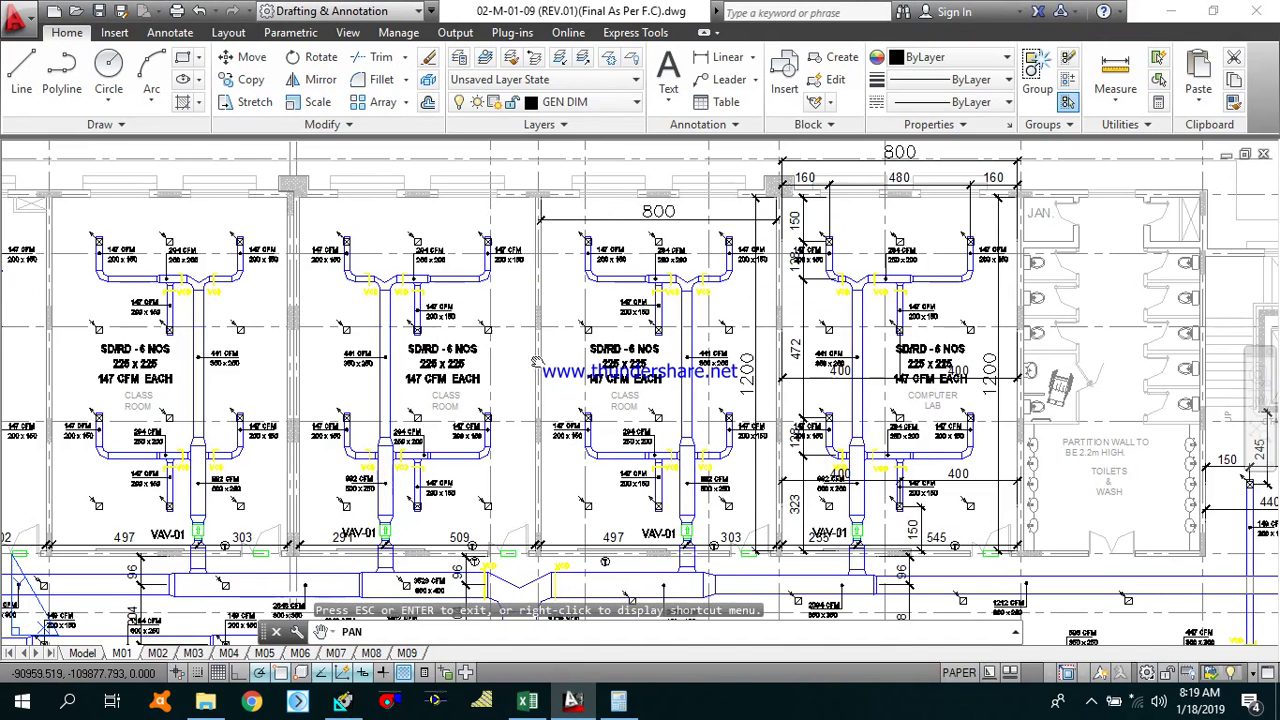
left_click_drag(934, 475, 426, 404)
left_click_drag(708, 384, 856, 380)
left_click_drag(540, 311, 690, 323)
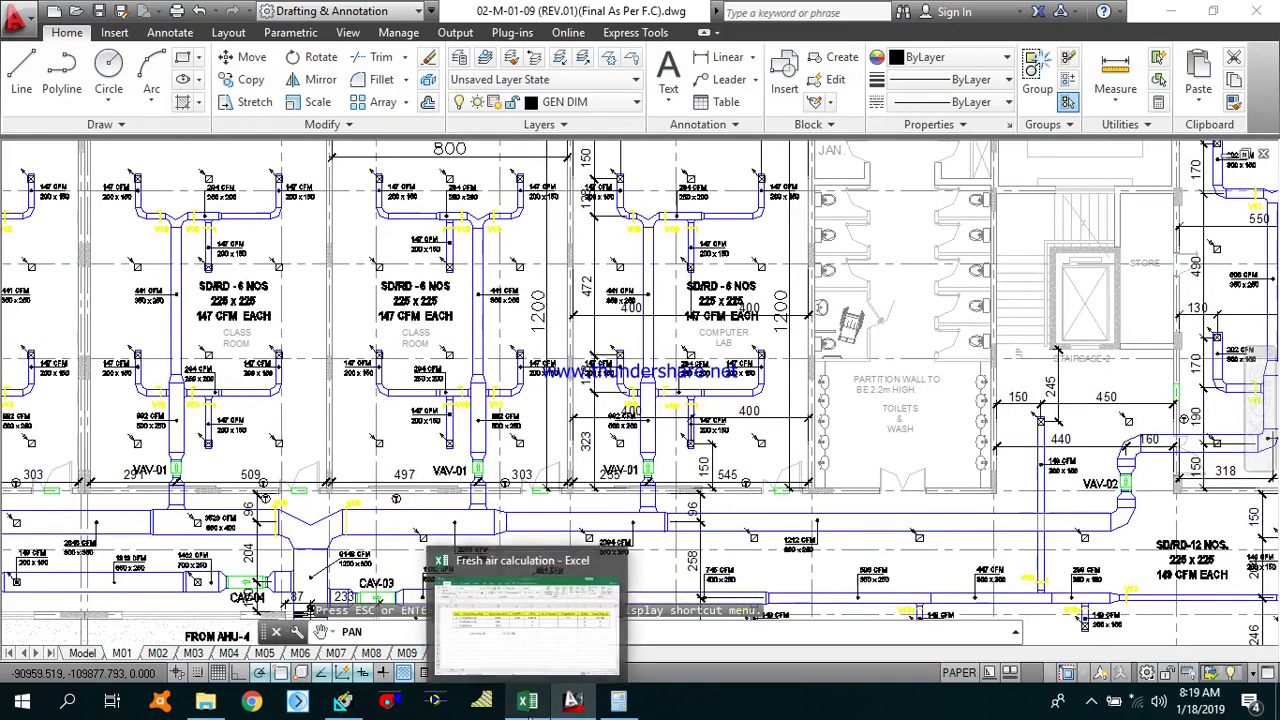
left_click(528, 702)
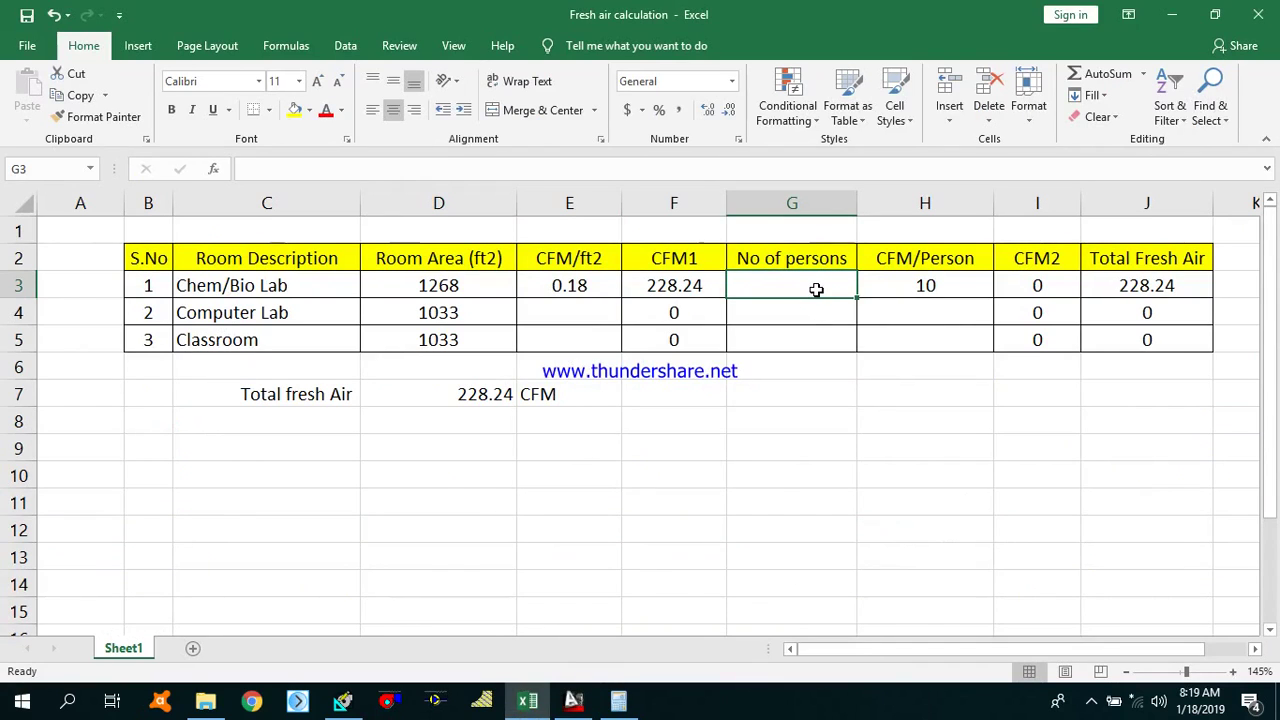
type("15")
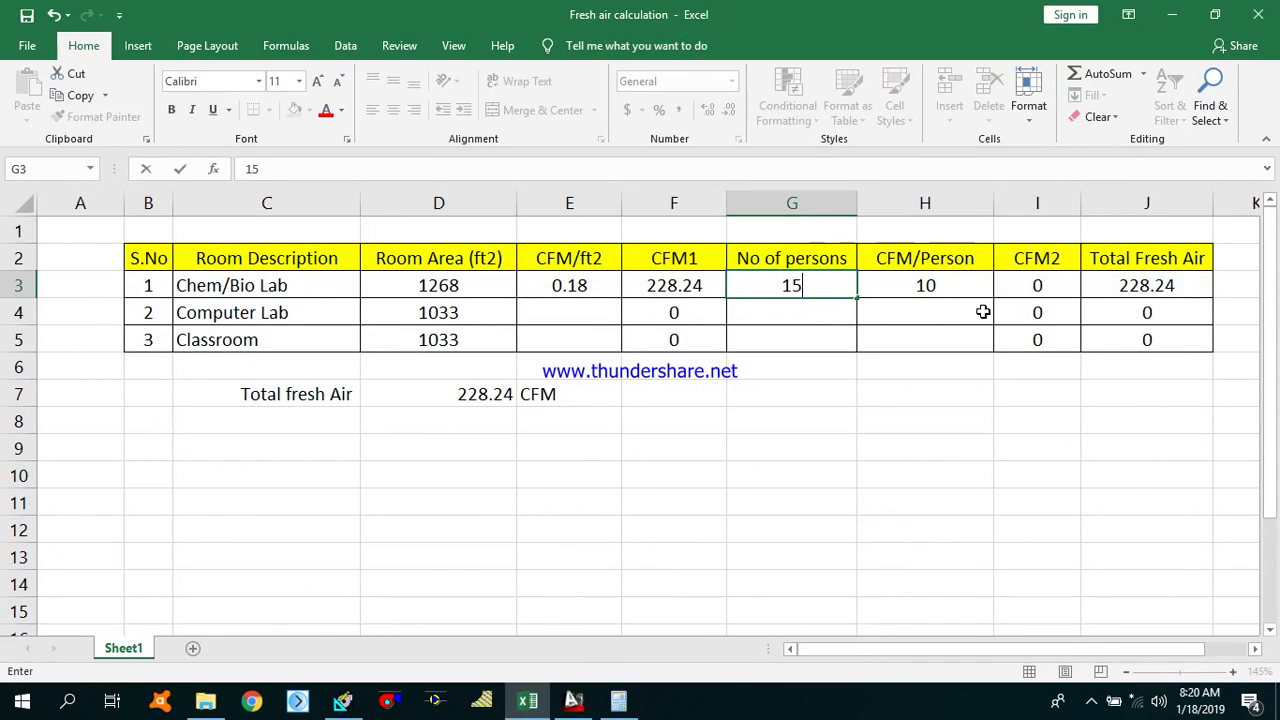
key("Return")
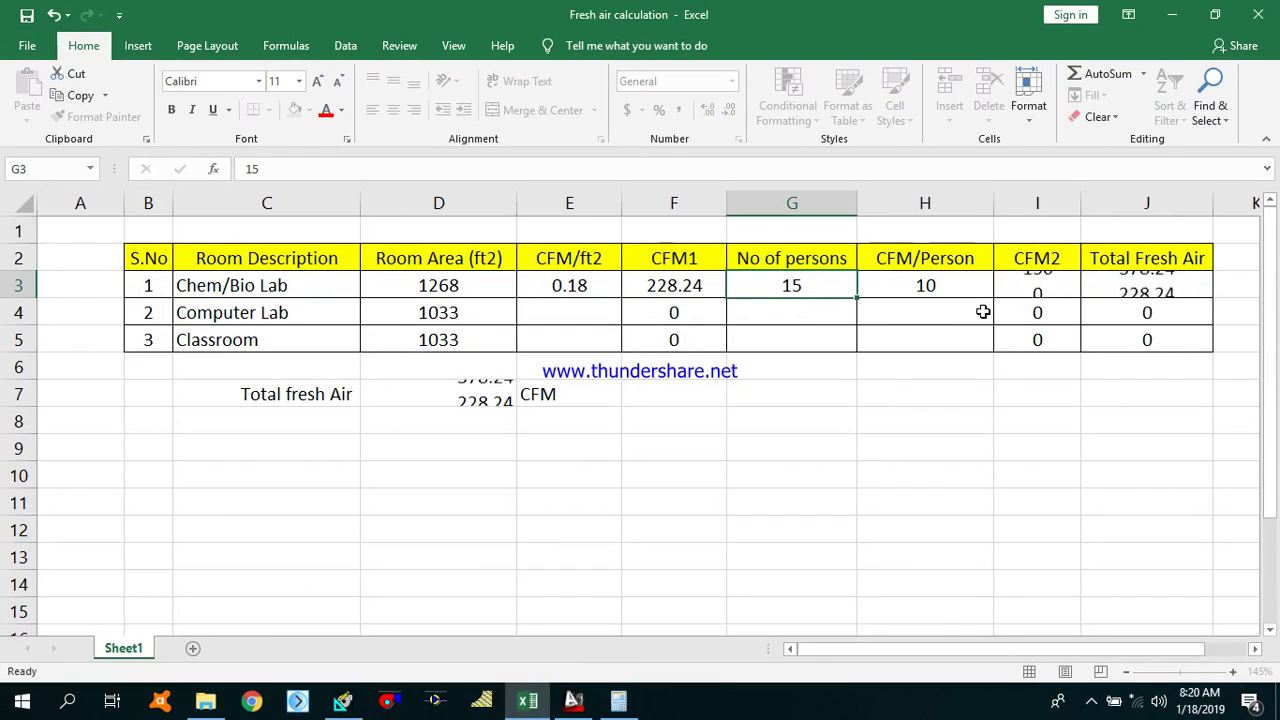
Step: Examine how the Chem/Bio Lab's CFM2 in I3 and Total Fresh Air in J3 are calculated from the row's other cells
left_click(1022, 287)
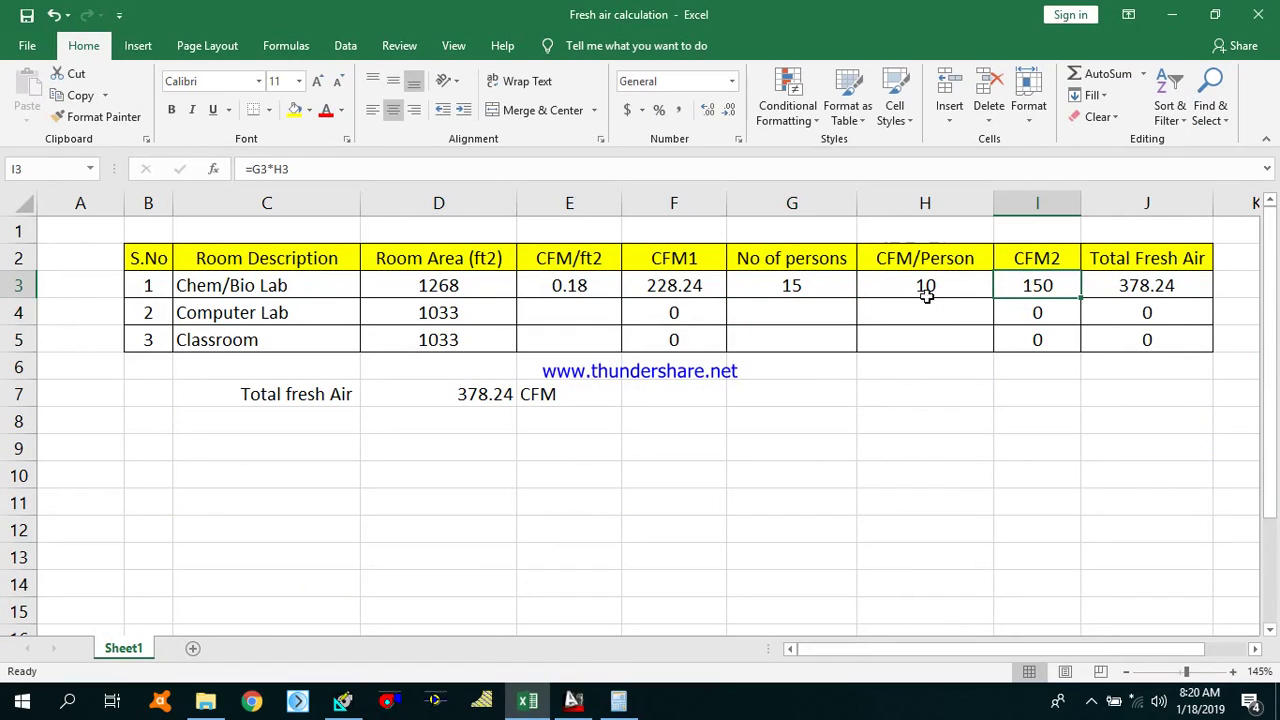
left_click(800, 287)
left_click(900, 285)
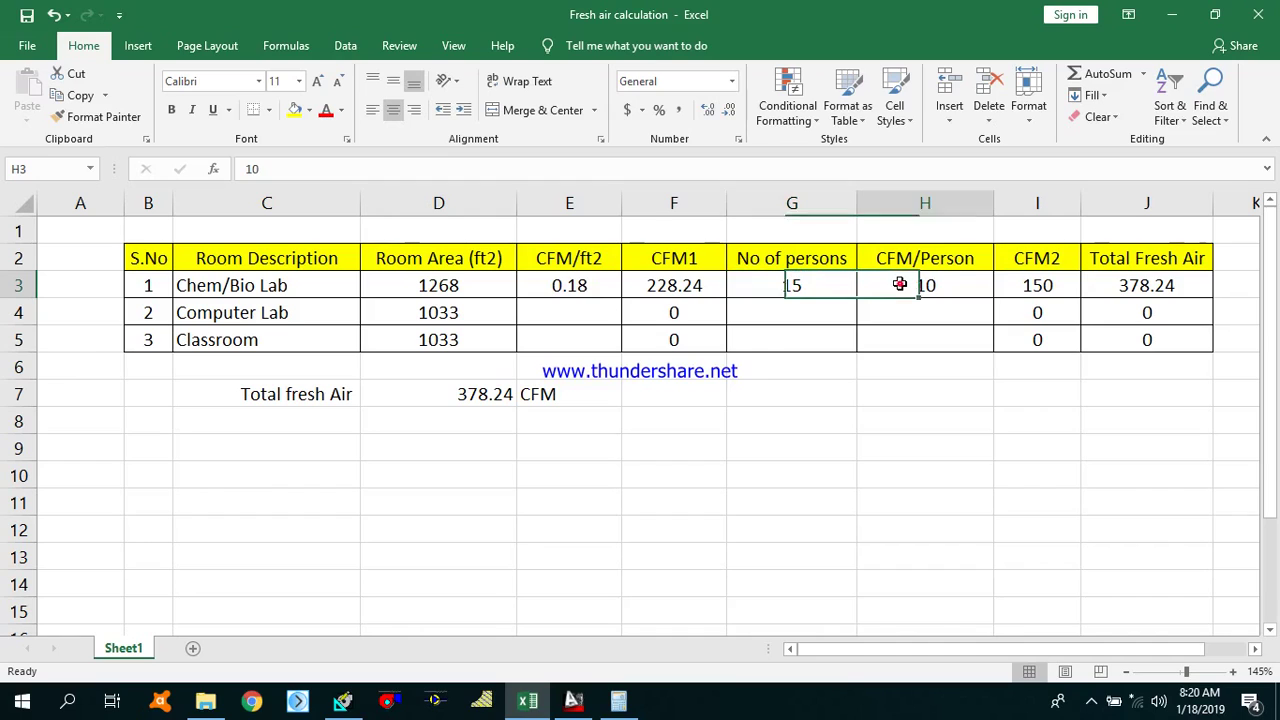
left_click(1028, 287)
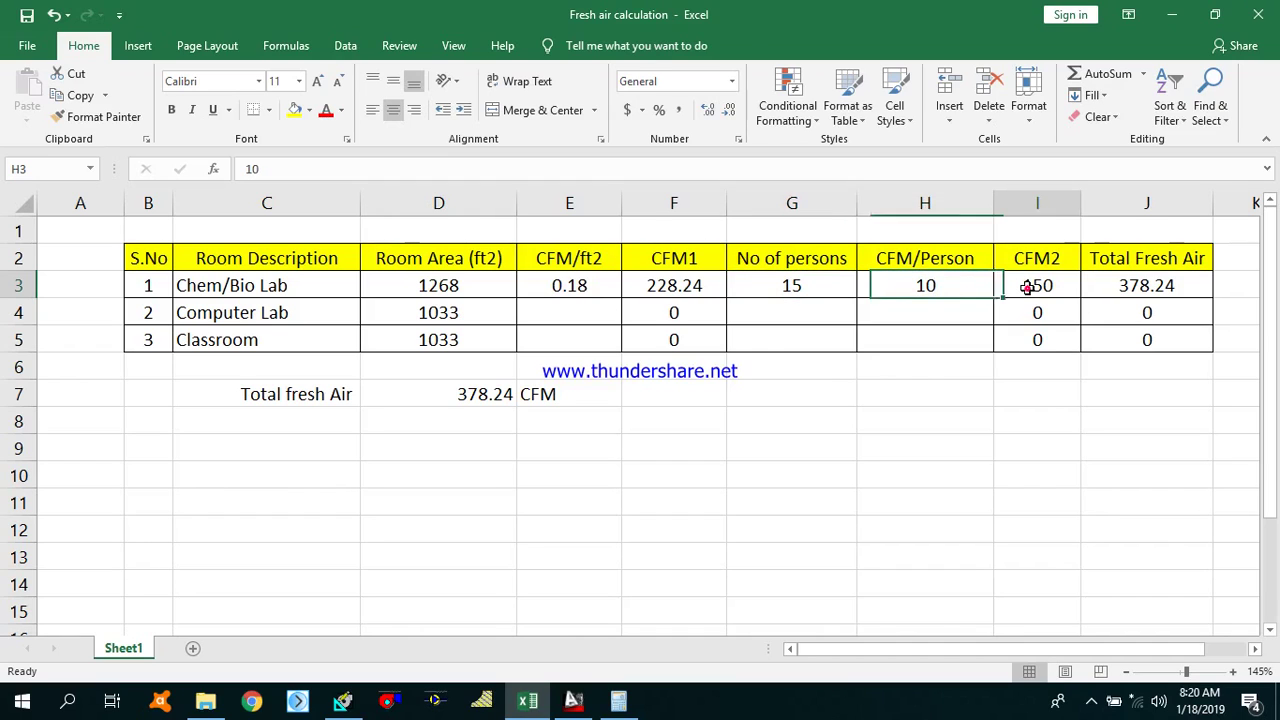
left_click(1150, 288)
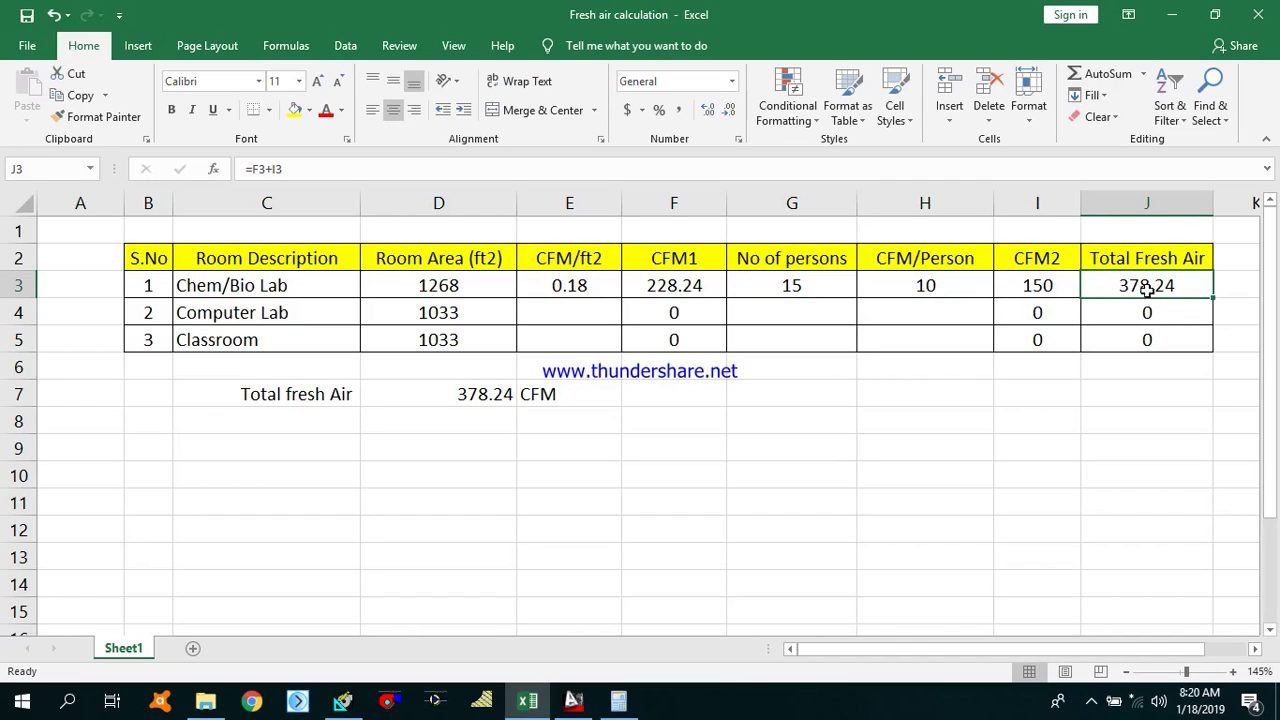
left_click(677, 287)
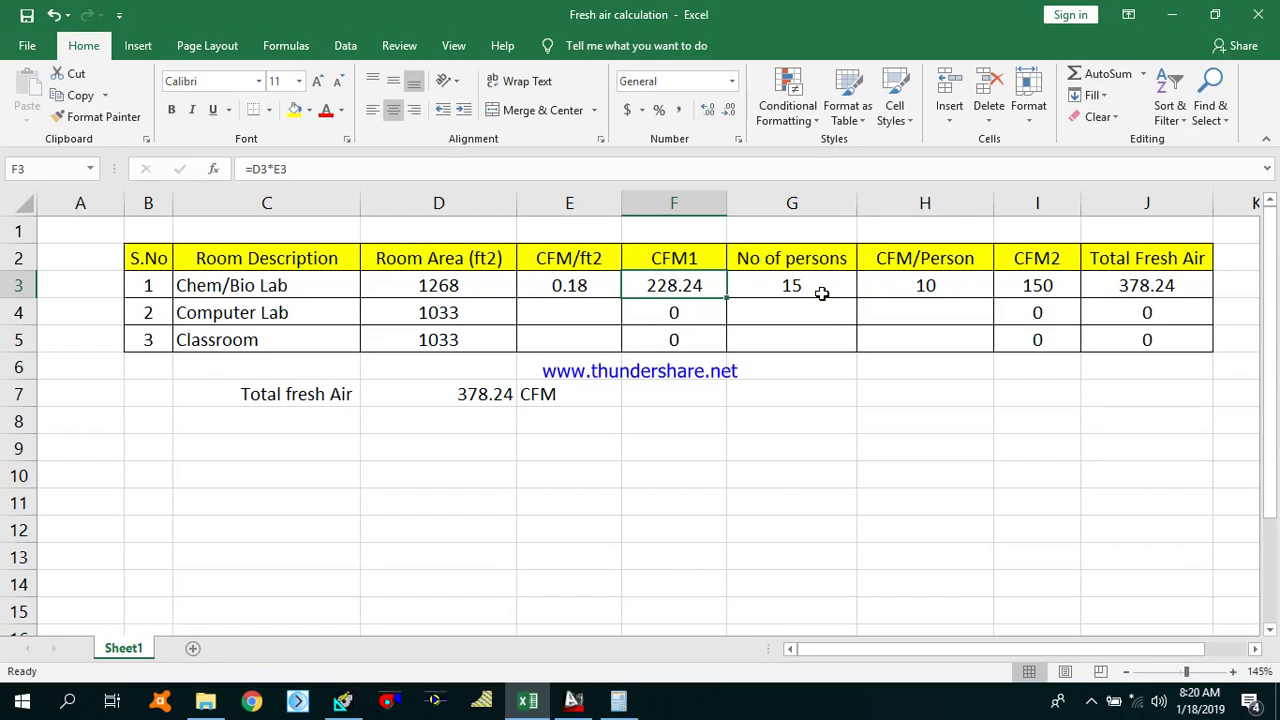
left_click(1126, 285)
left_click(800, 285)
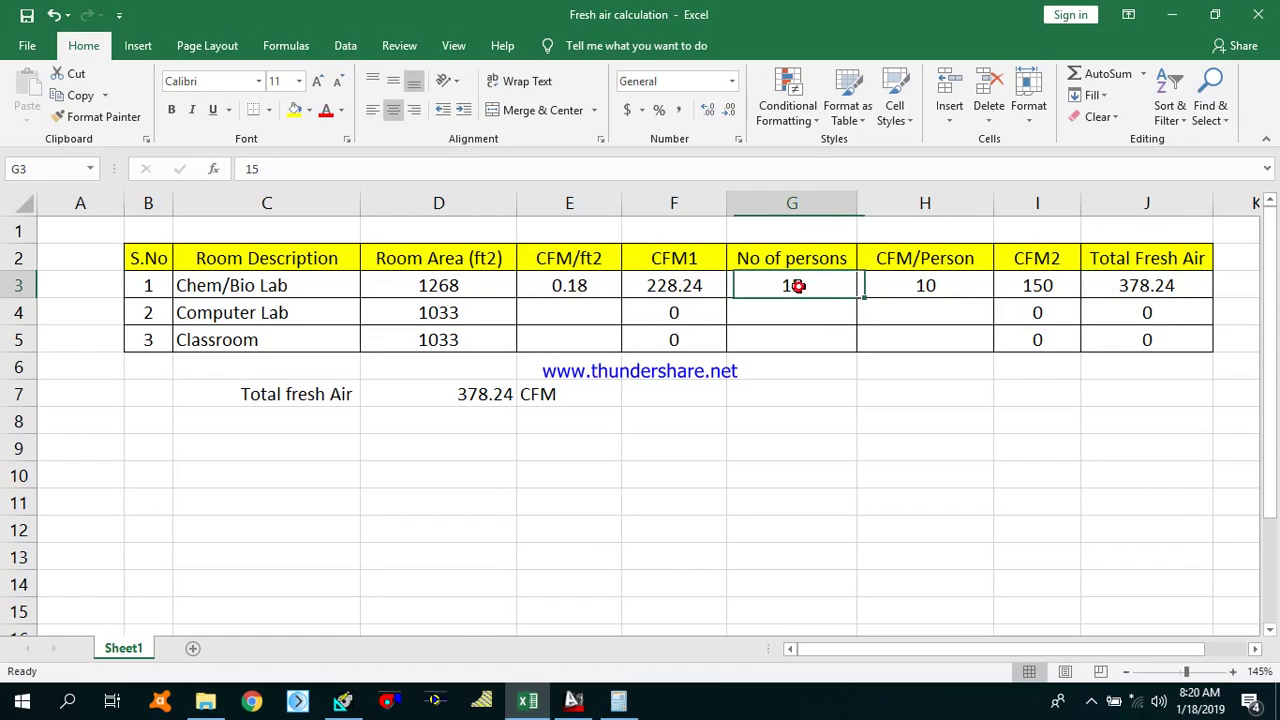
left_click(908, 283)
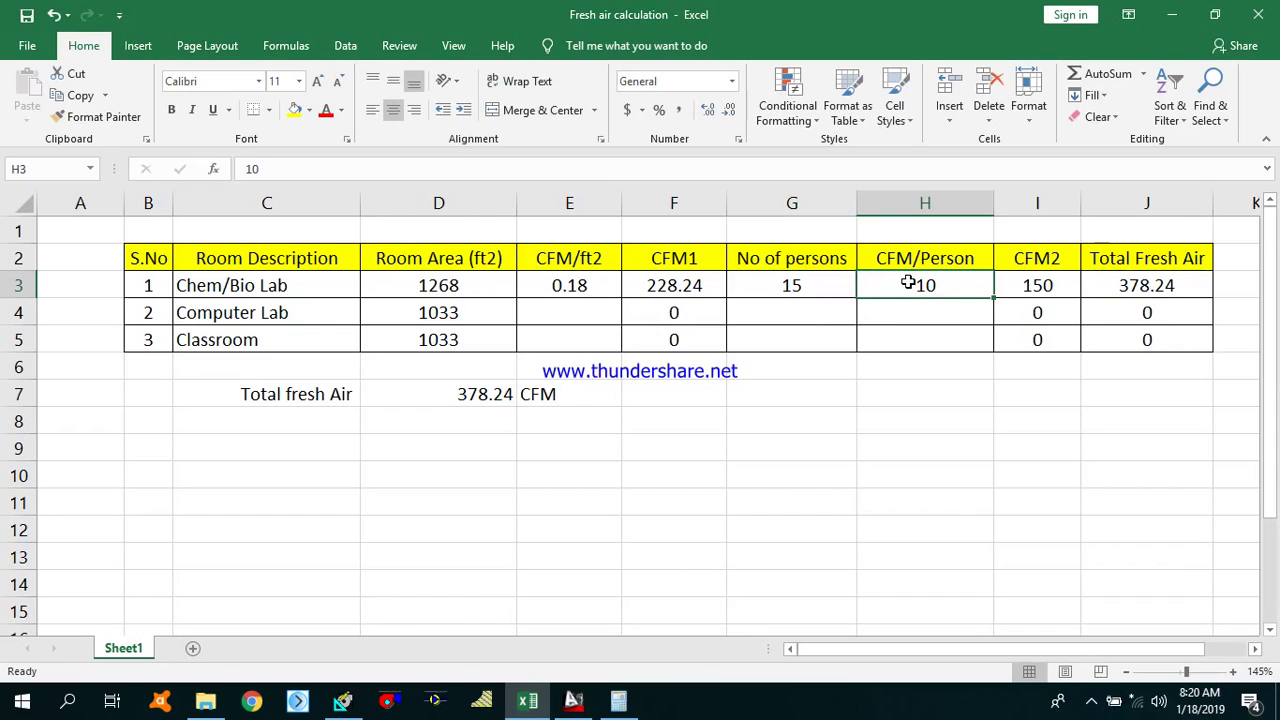
left_click(1126, 287)
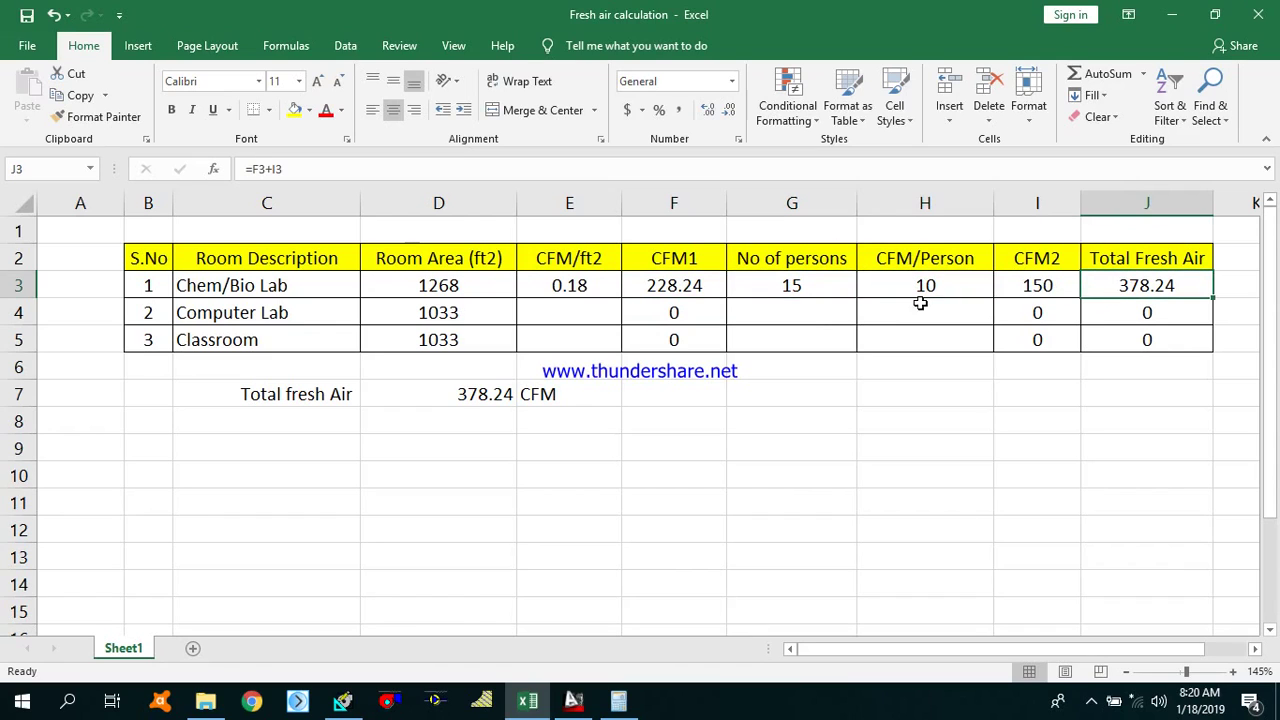
left_click(678, 287)
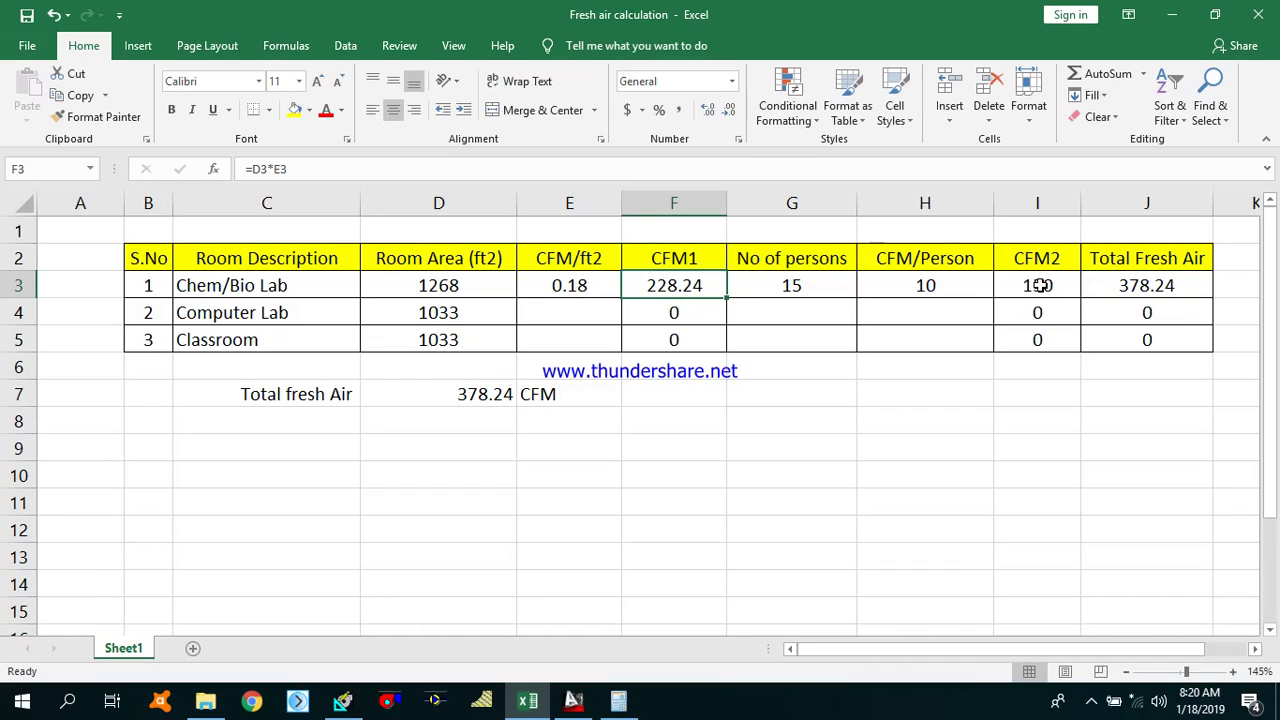
left_click(1040, 285)
left_click(1140, 292)
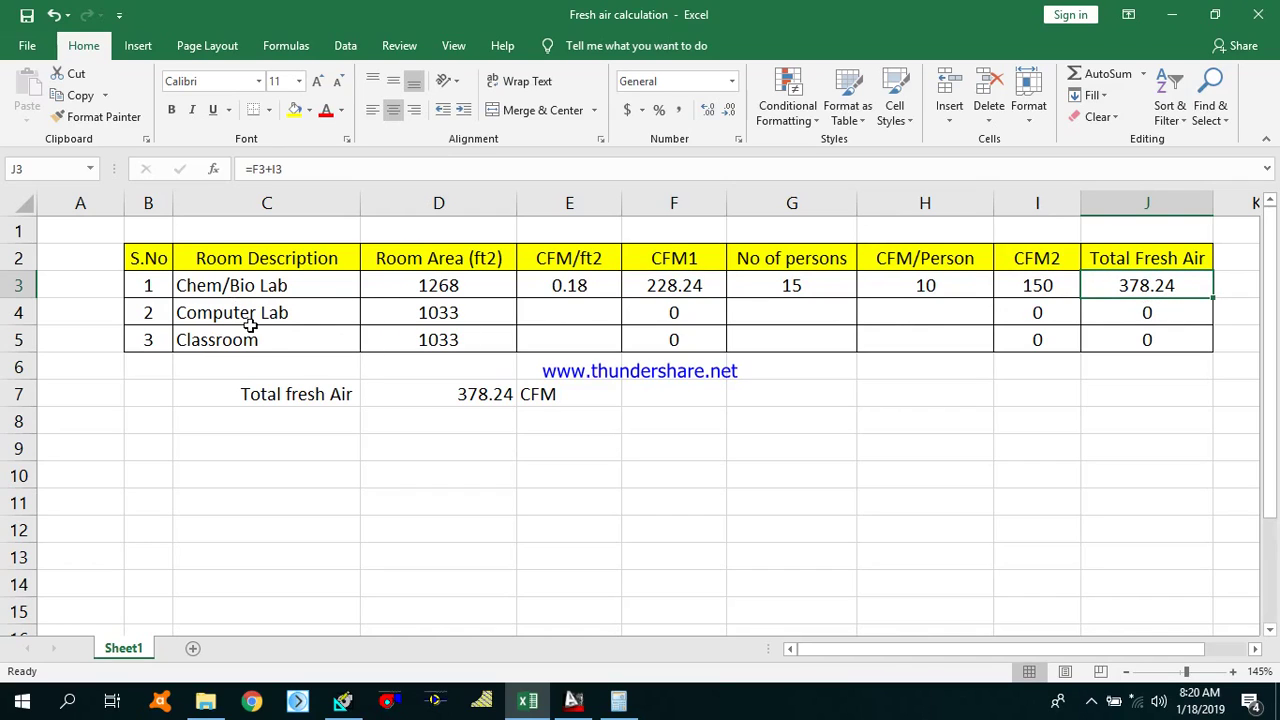
Step: Switch to HAP and set the default space's usage to EDUCATION: Computer lab in the OA ventilation requirements
left_click(283, 319)
left_click(282, 337)
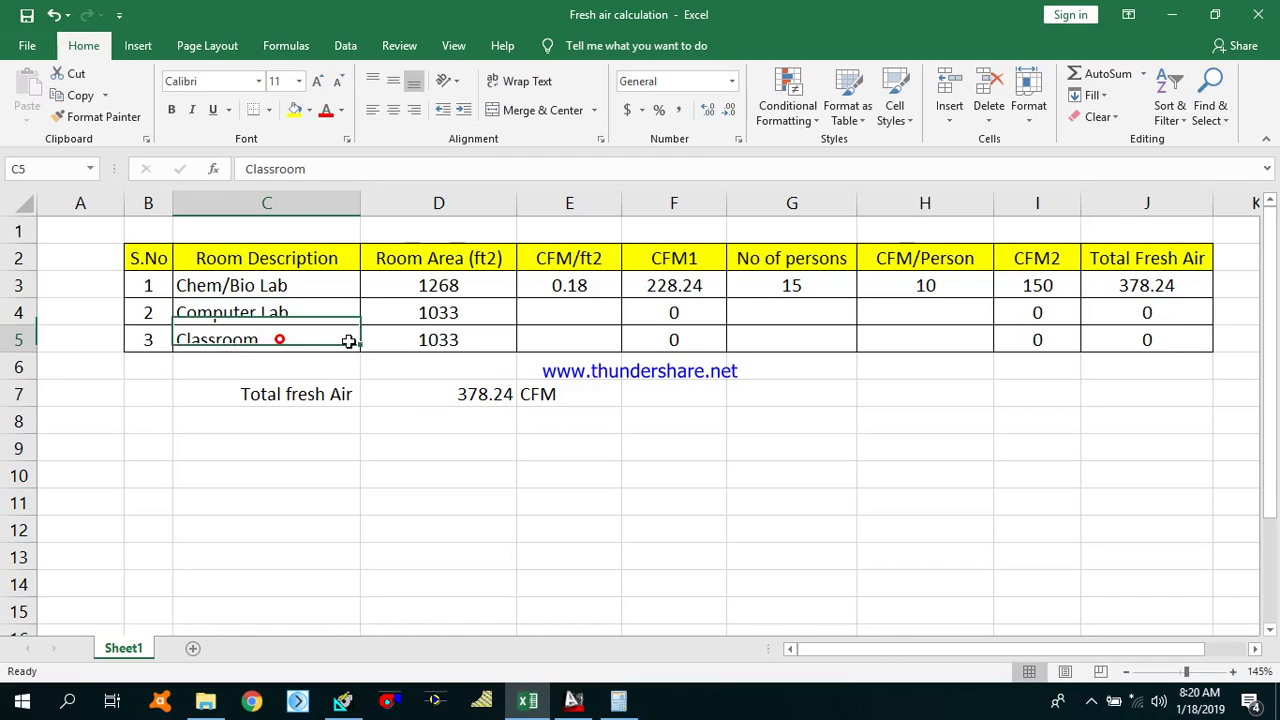
left_click(341, 702)
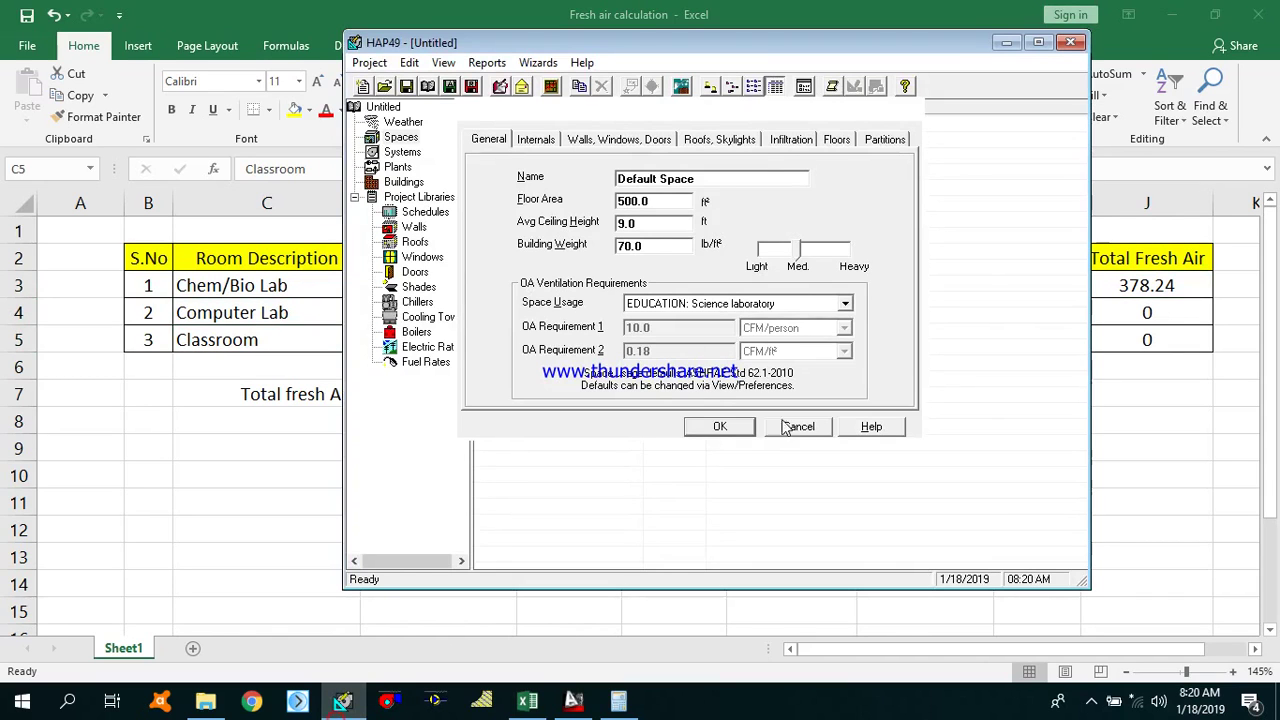
left_click(801, 307)
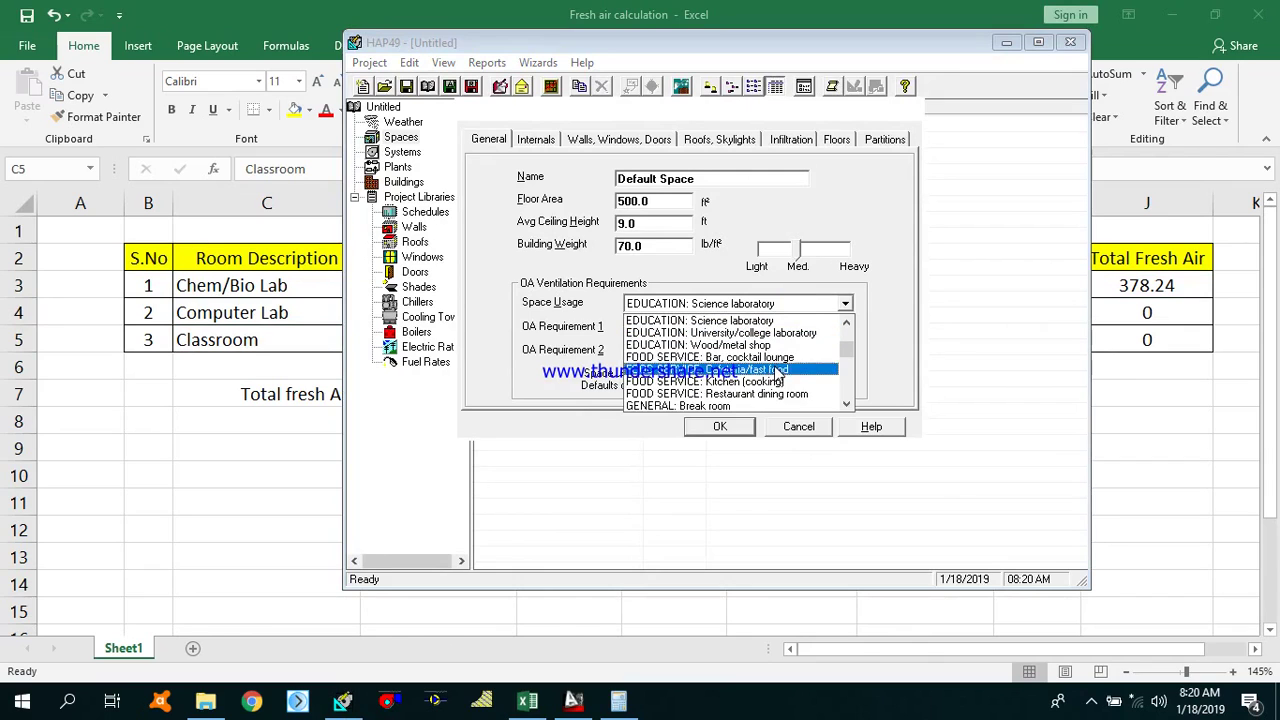
scroll(778, 390, "down", 2)
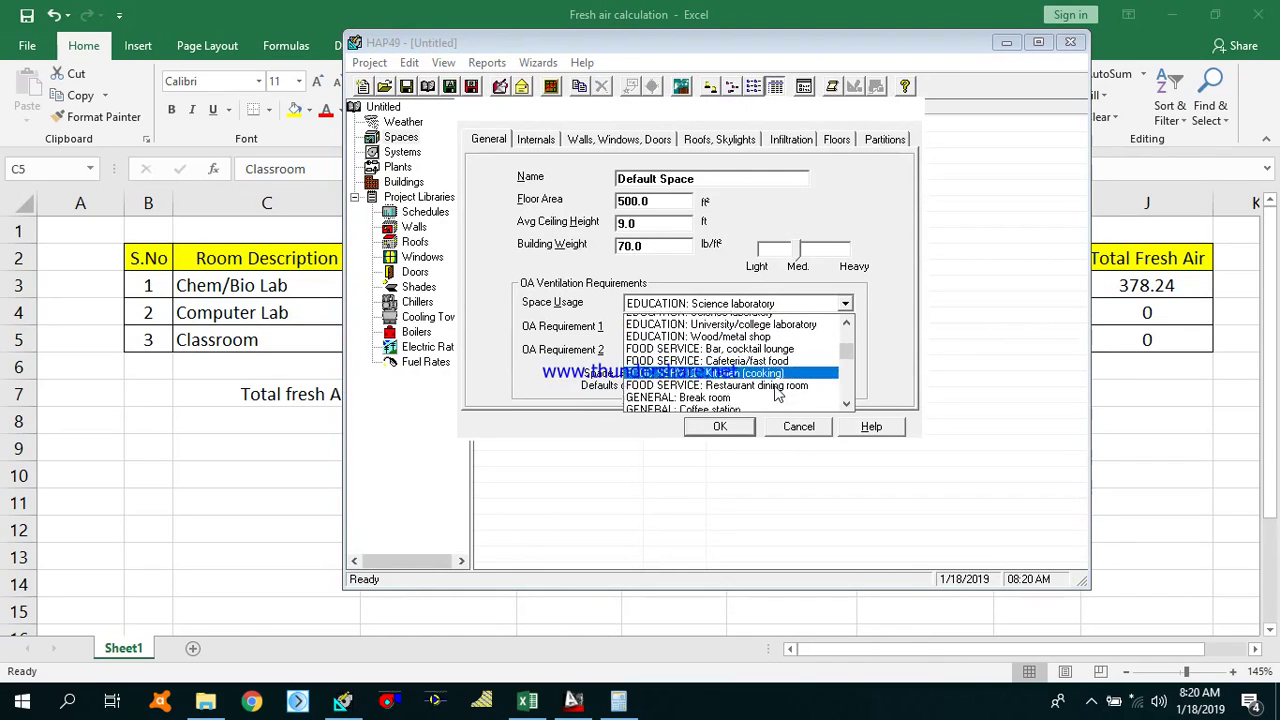
scroll(778, 395, "up", 3)
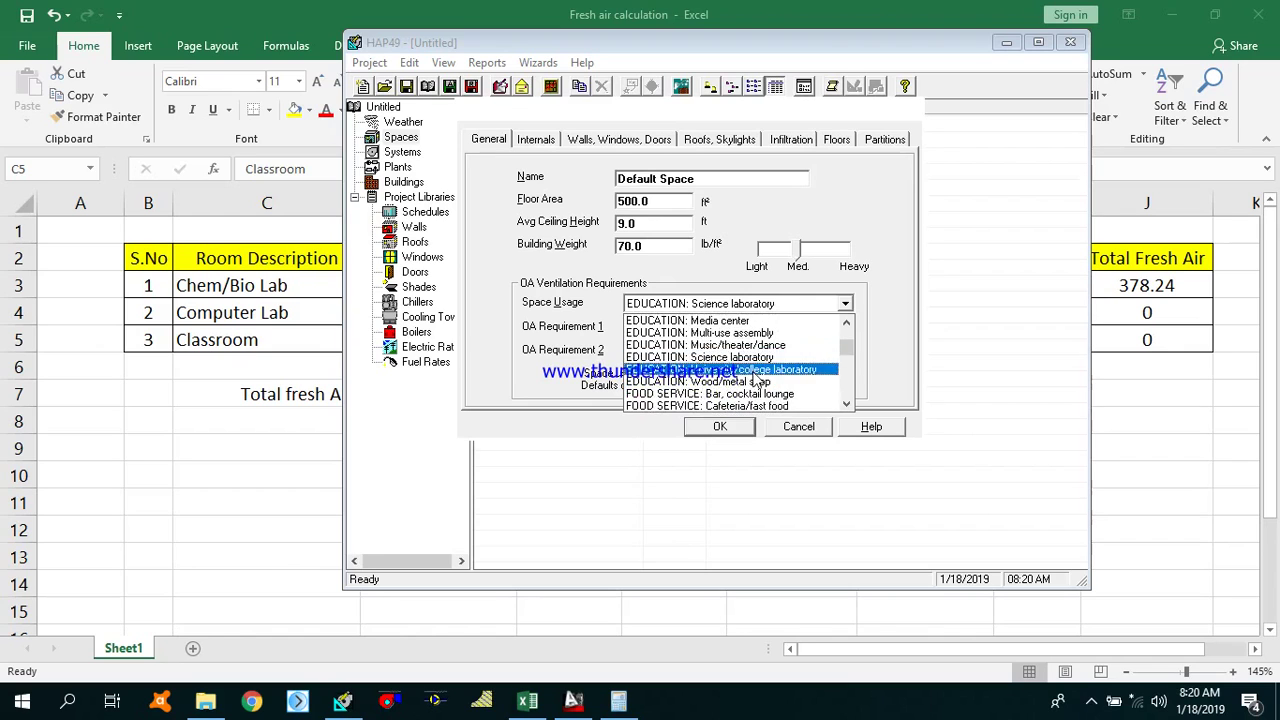
scroll(758, 375, "up", 1)
scroll(750, 368, "up", 2)
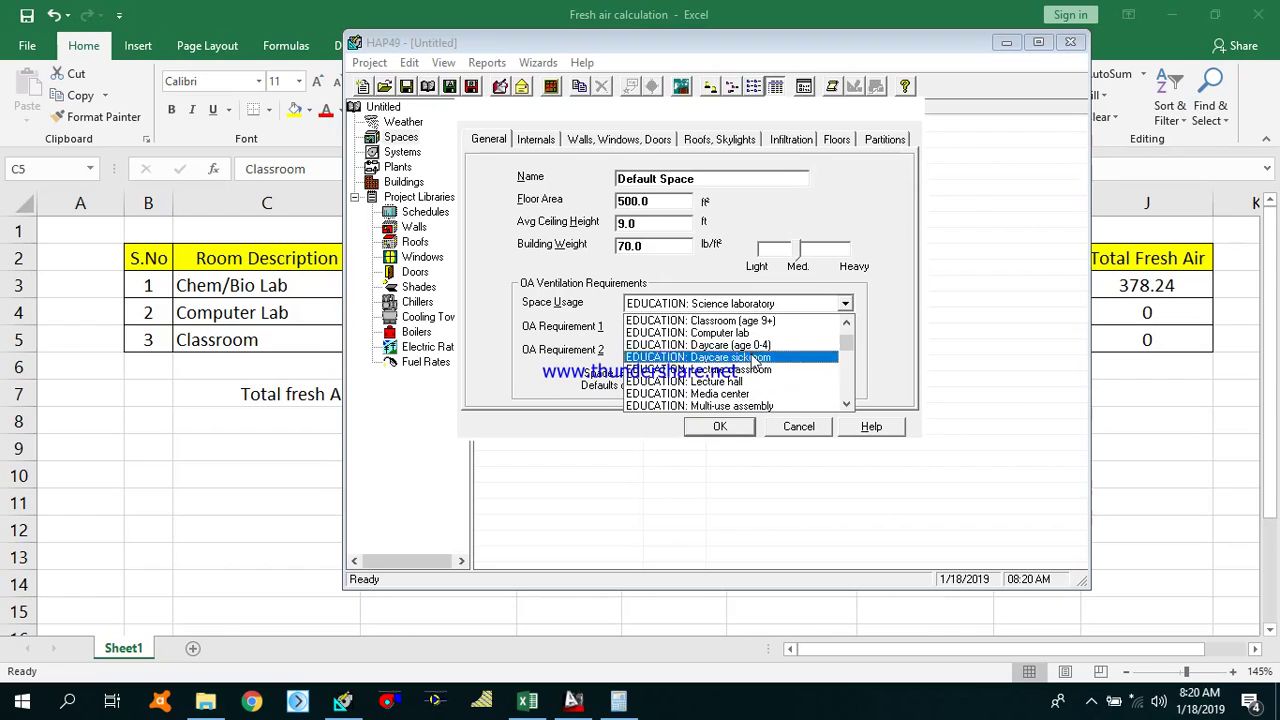
left_click(731, 333)
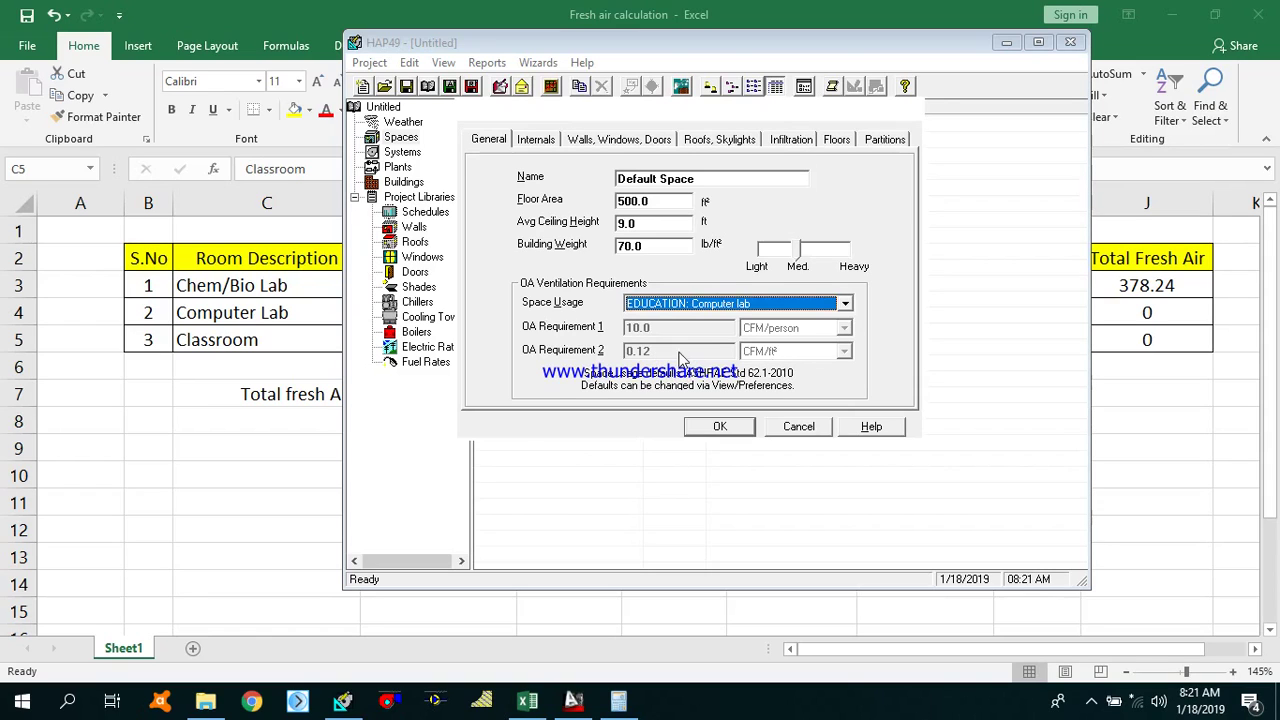
Step: Switch to Excel and enter 0.12 as the Computer Lab's CFM/ft2 in E4 and 10 as its CFM/Person in H4
key("alt+Tab")
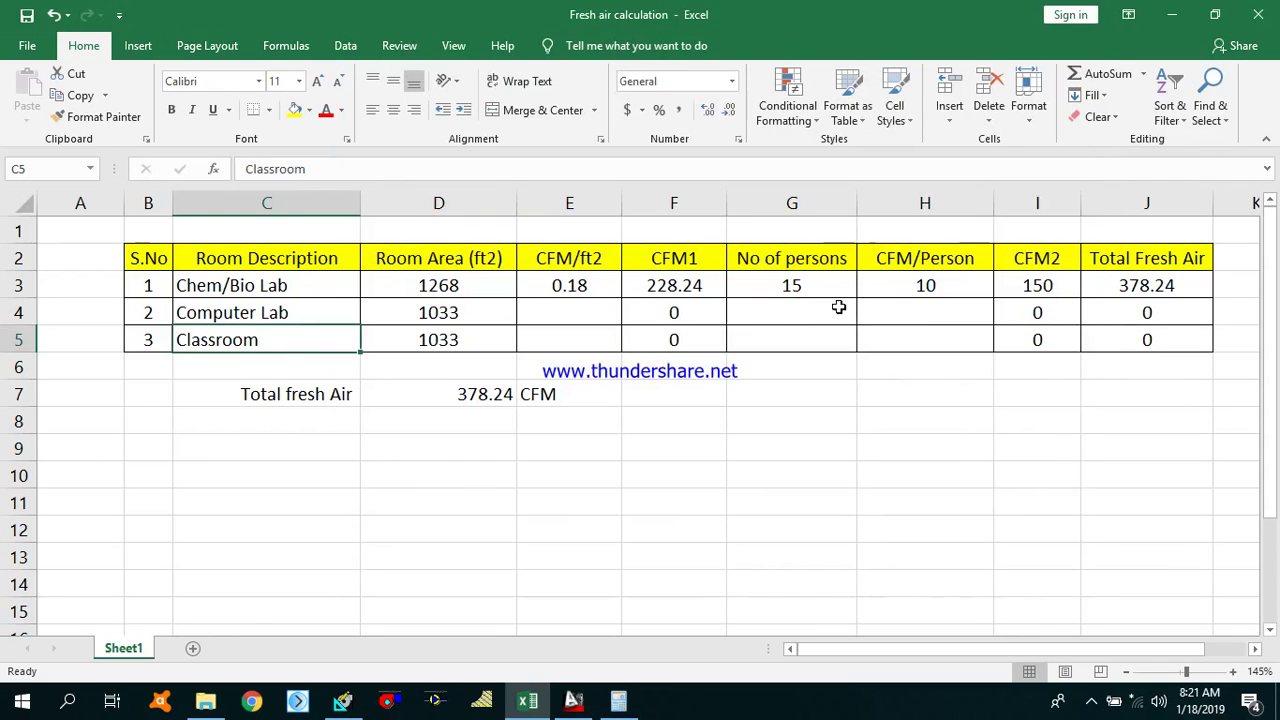
left_click(587, 320)
type("0")
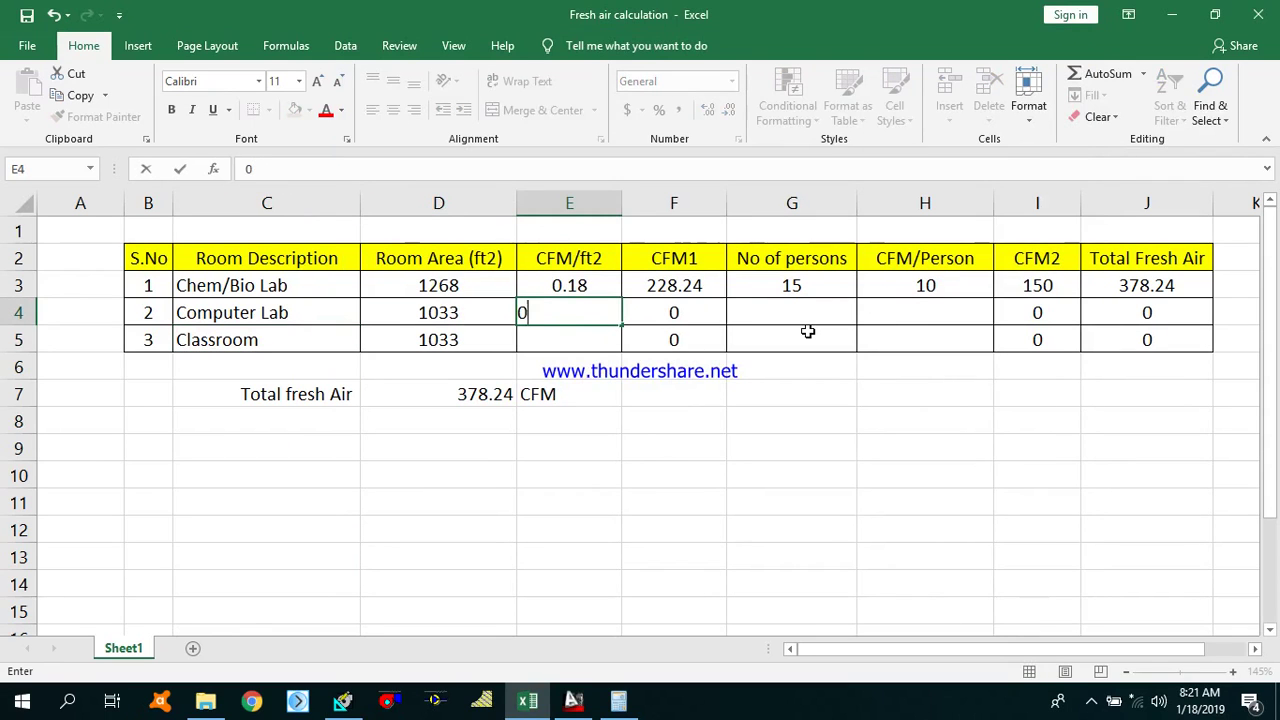
type(".12")
key("Right")
key("Right")
key("Right")
key("Right")
key("Left")
type("10")
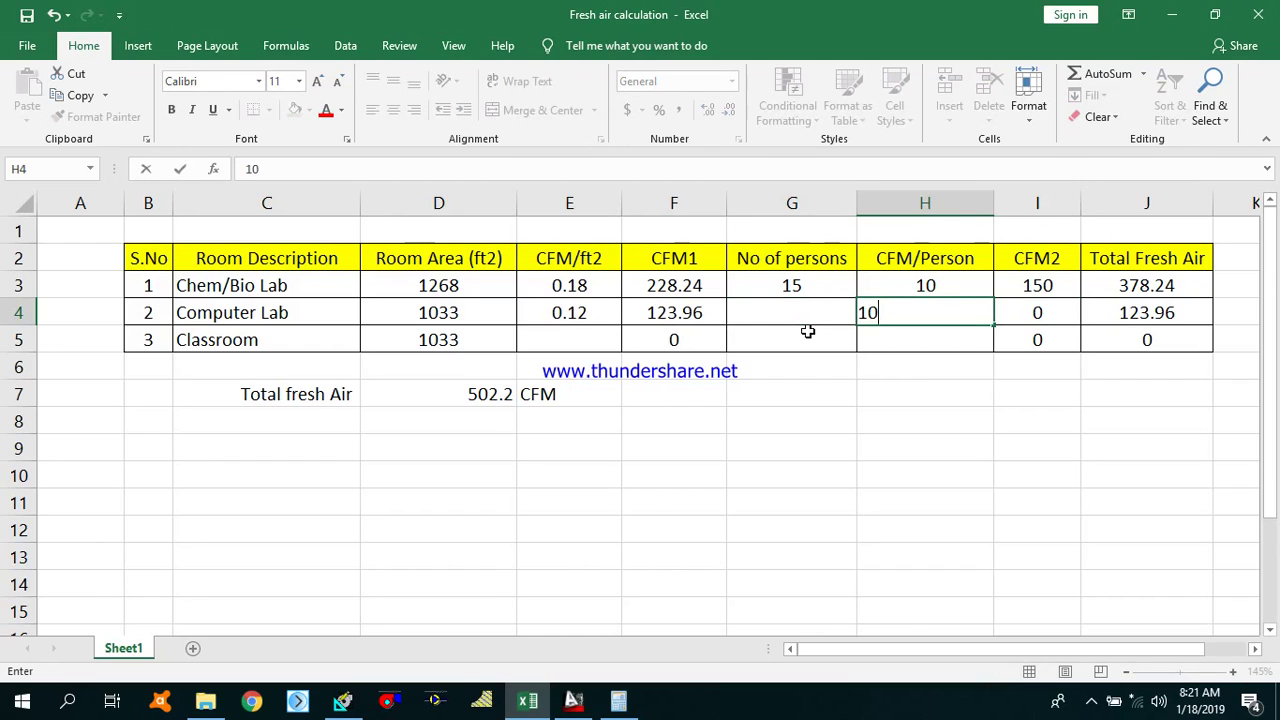
Step: Copy the Chem/Bio Lab's number of persons from G3 into the Computer Lab's cell G4
key("Left")
key("Up")
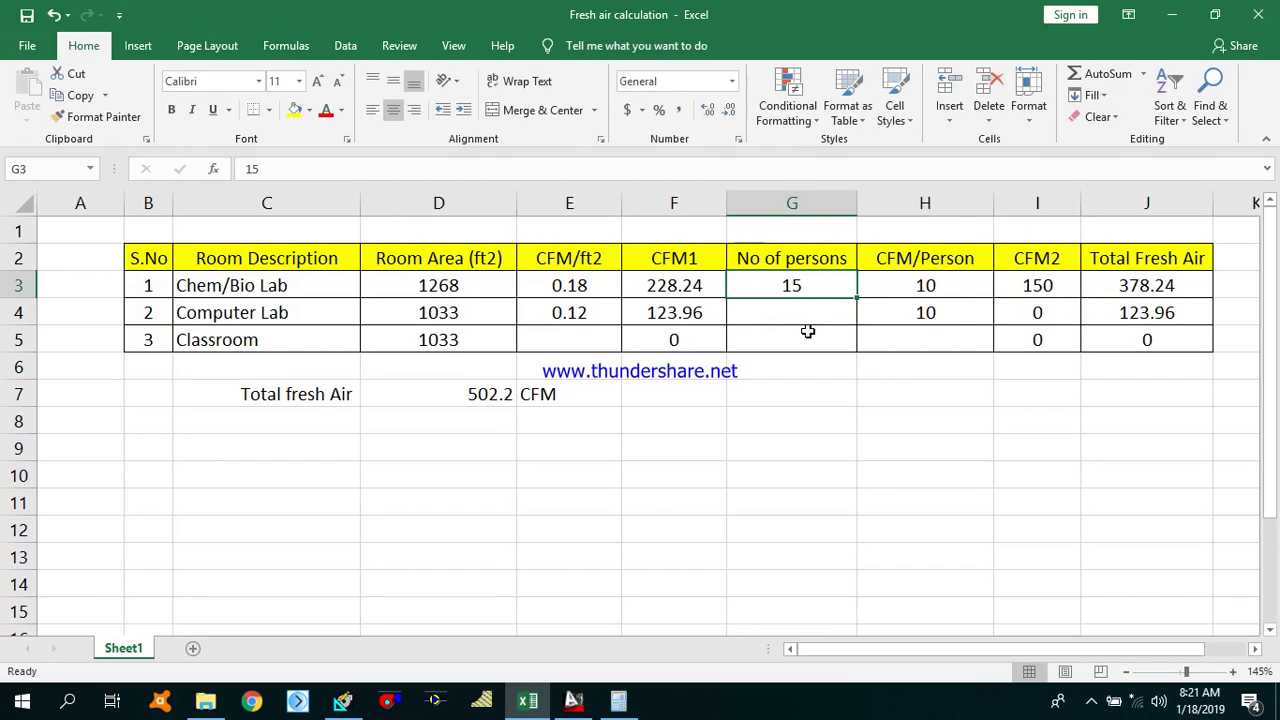
key("ctrl+c")
key("Down")
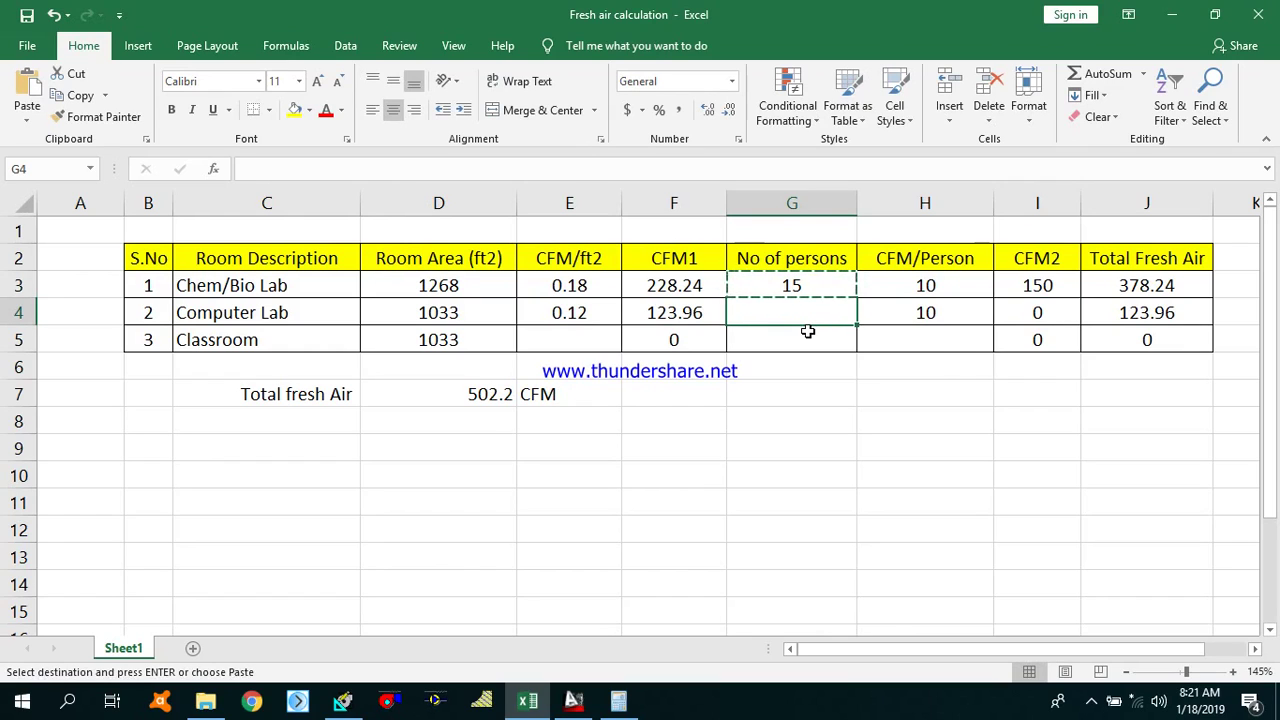
key("ctrl+v")
key("Escape")
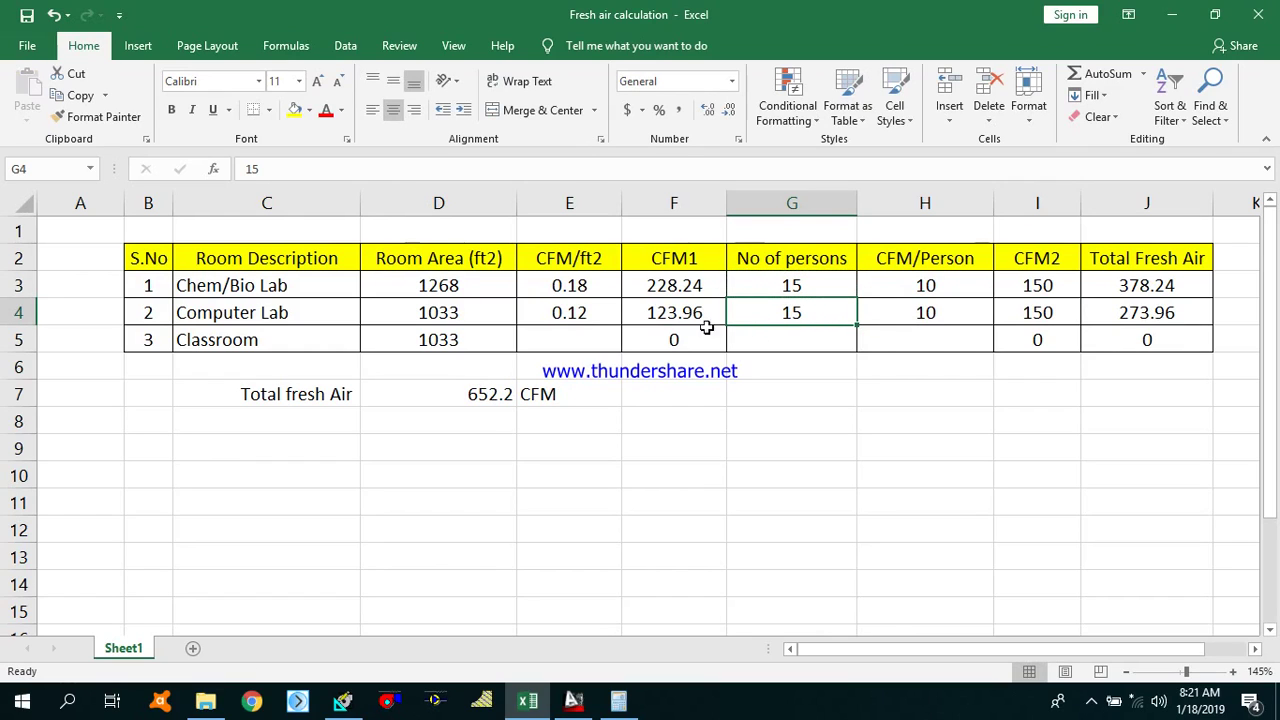
Step: Examine the Computer Lab's values in row 4 and how its CFM2 in I4 and Total Fresh Air in J4 are calculated
left_click(588, 314)
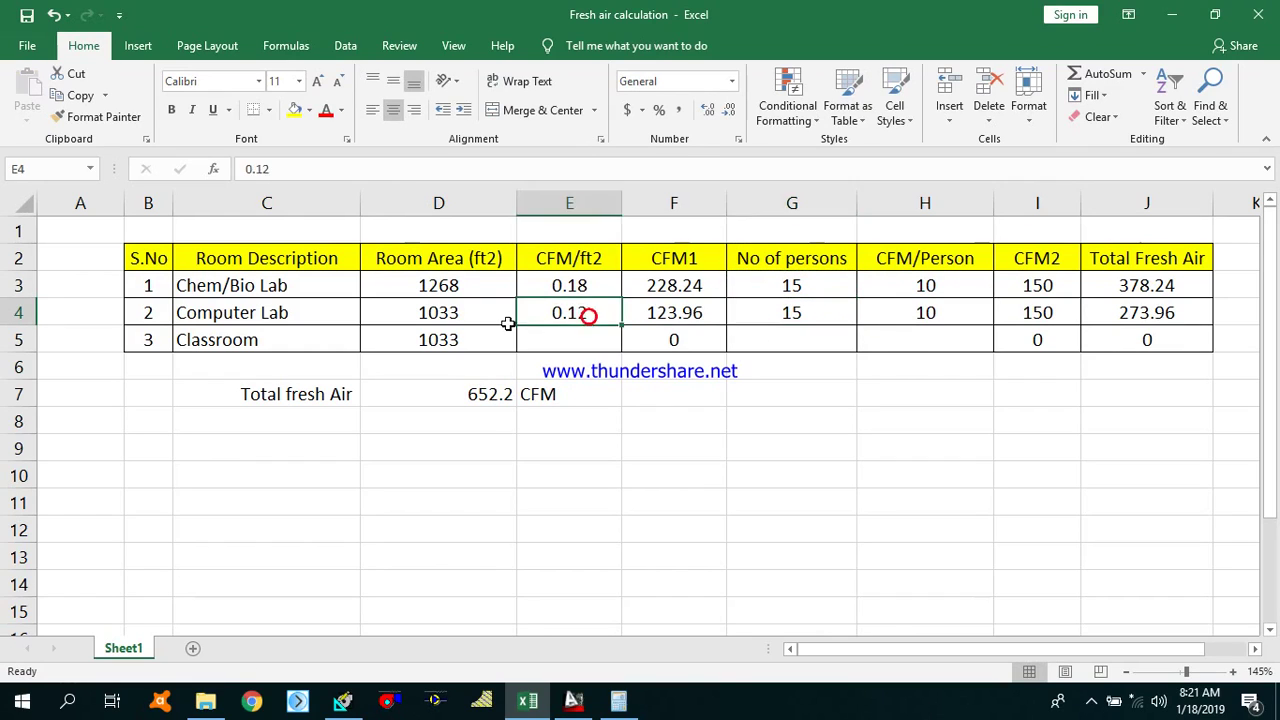
left_click(472, 314)
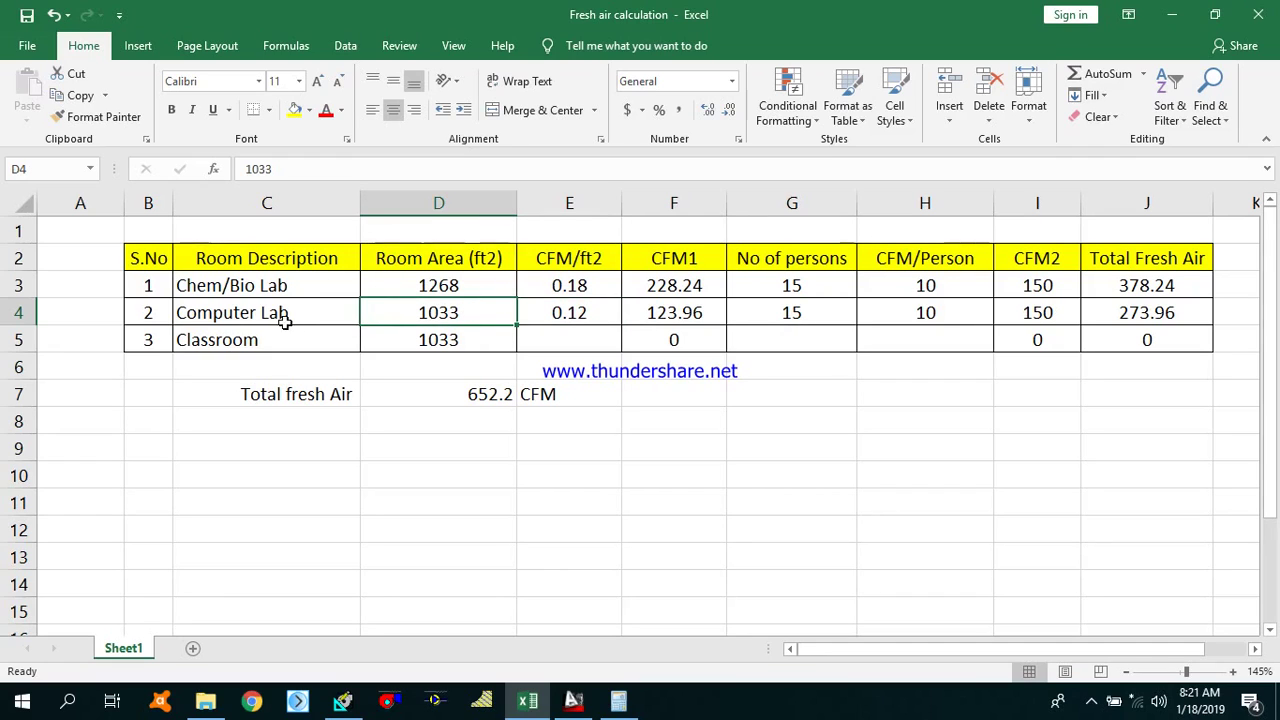
left_click(576, 310)
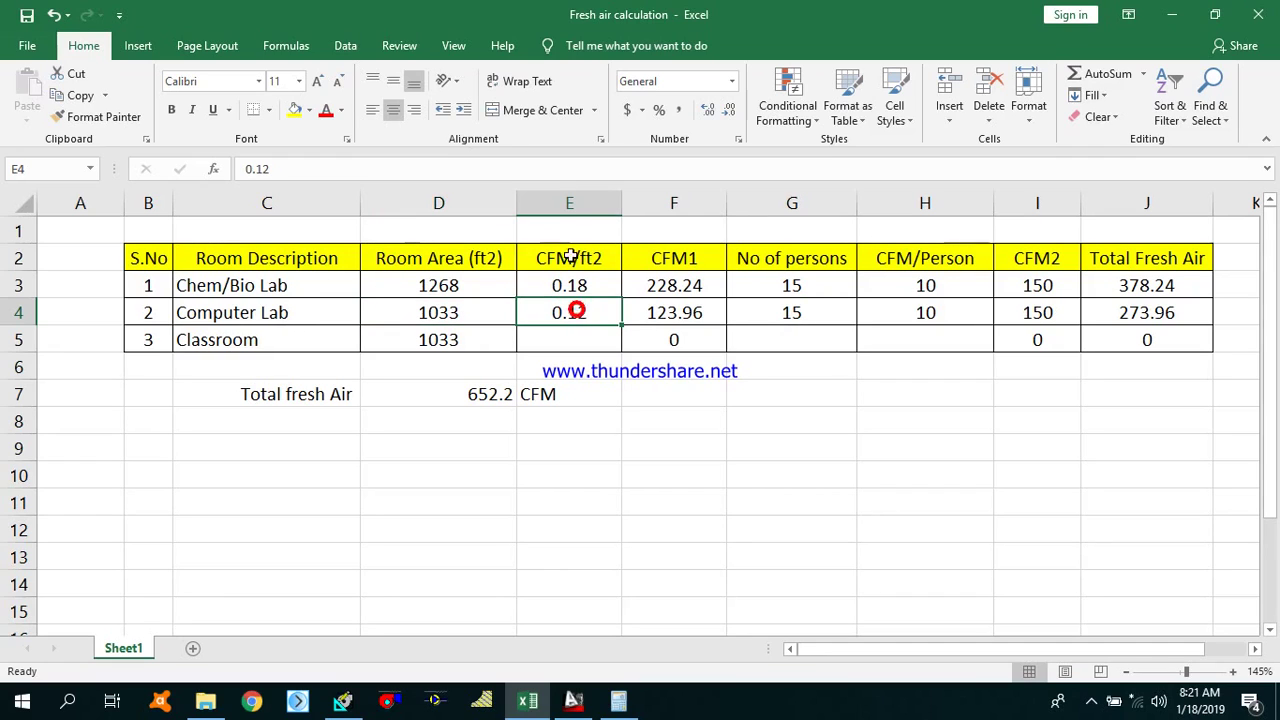
left_click(666, 313)
left_click(826, 318)
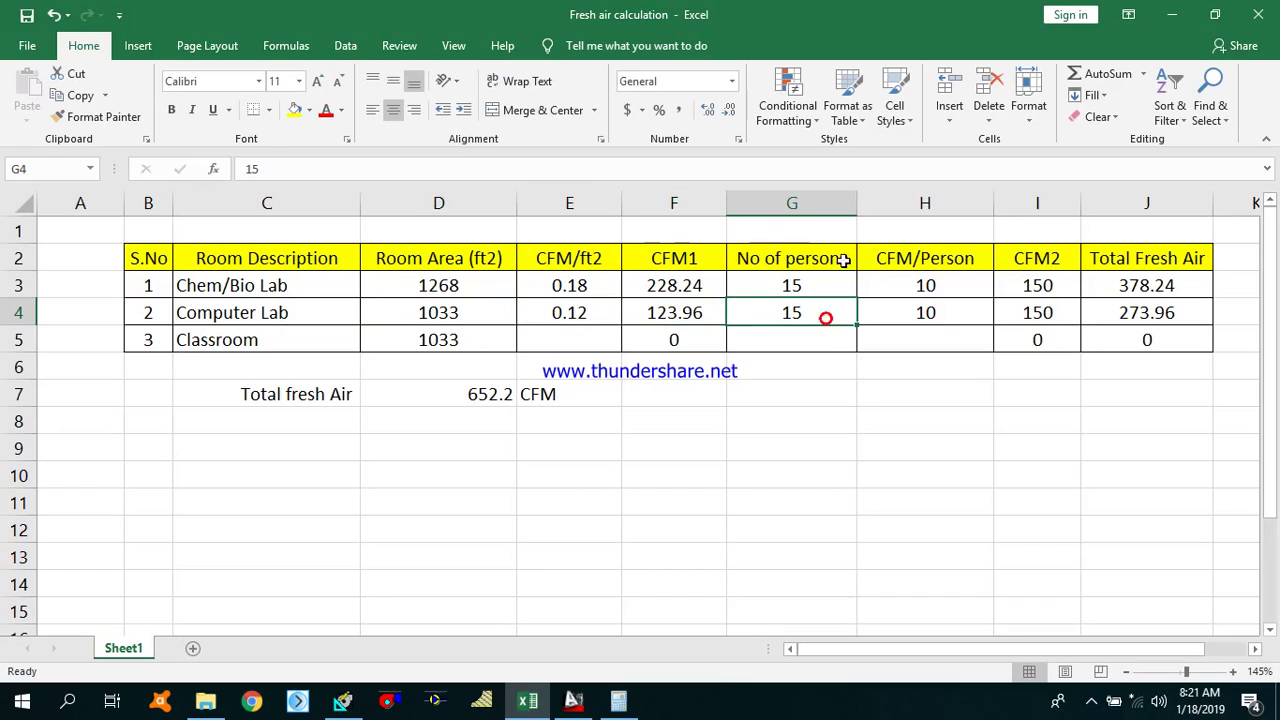
left_click(925, 316)
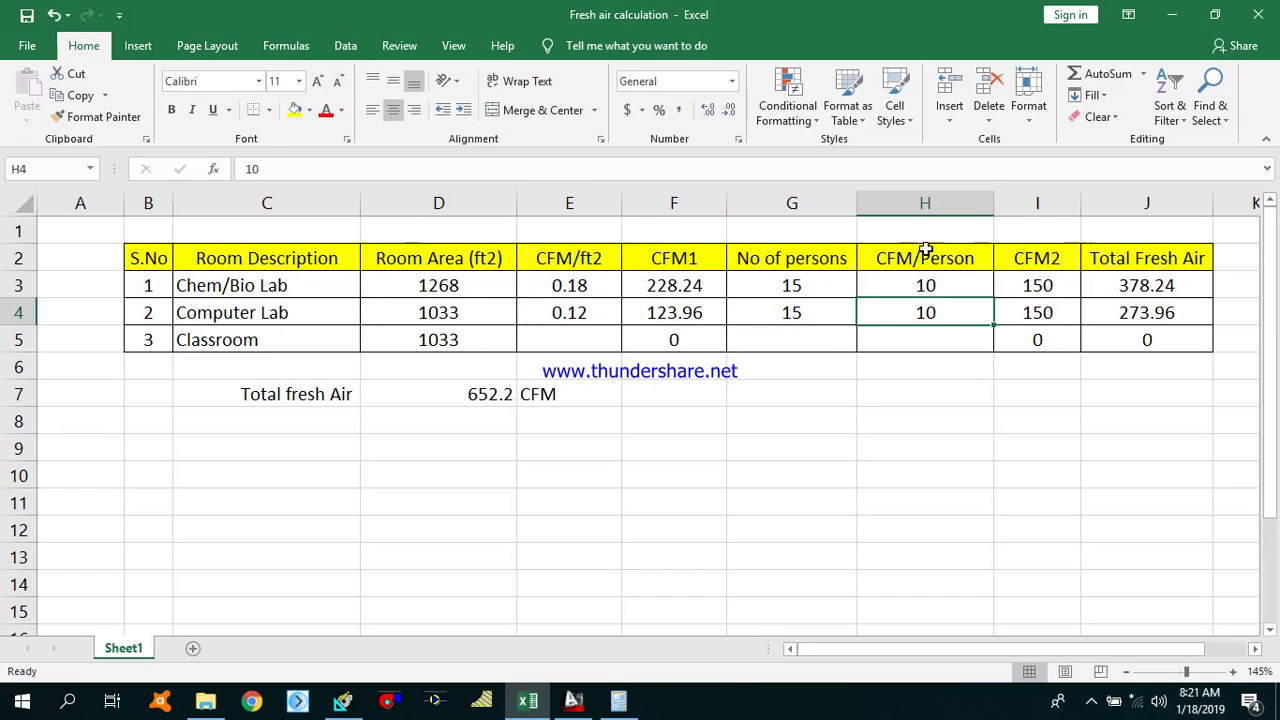
left_click(1046, 310)
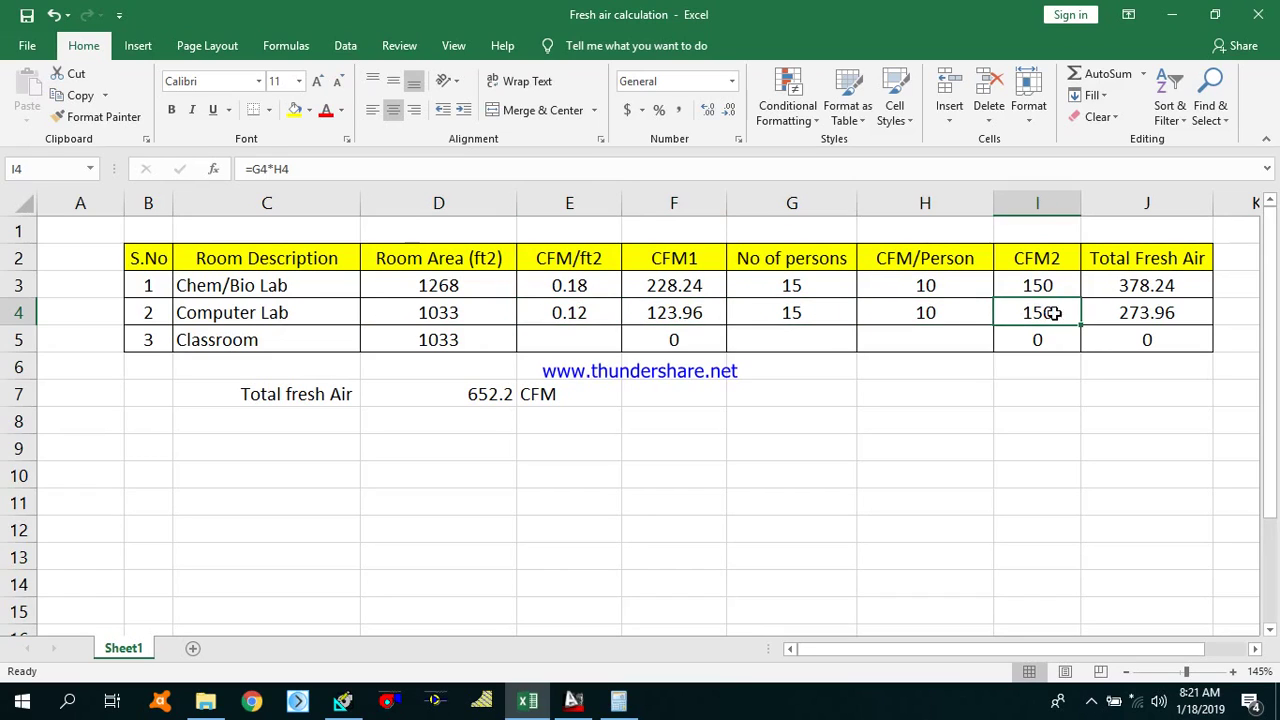
left_click(1144, 322)
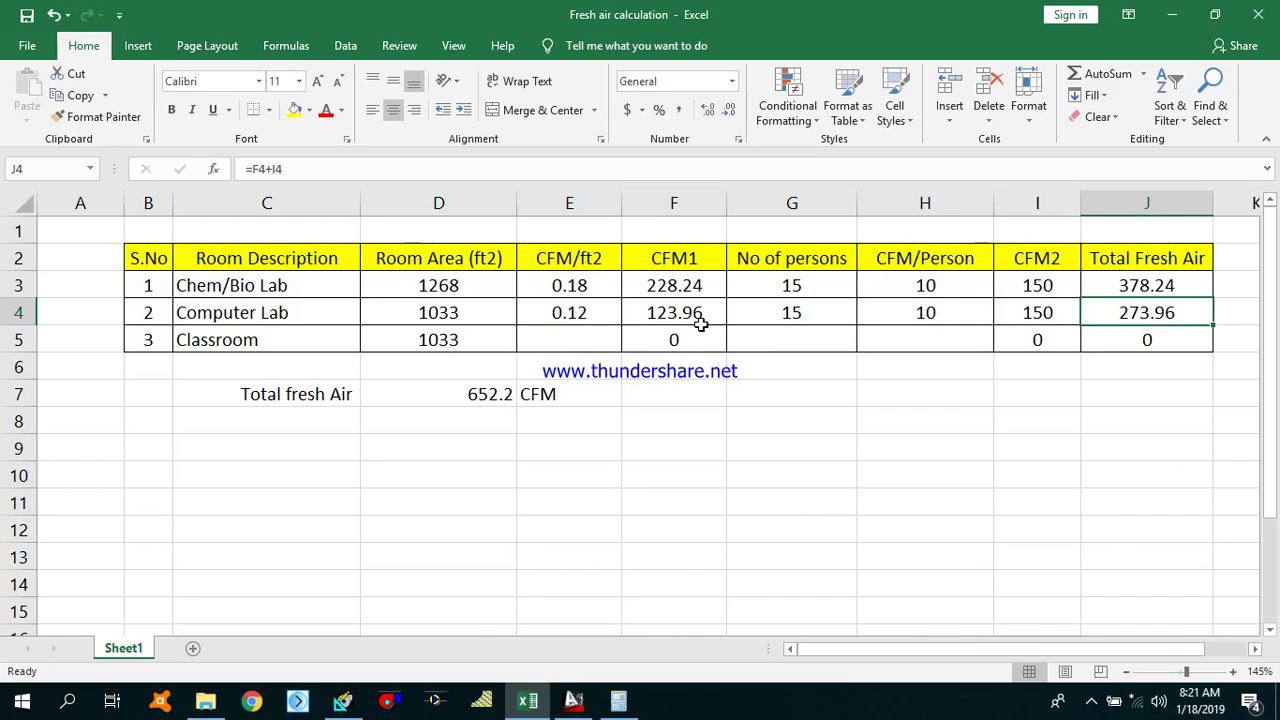
Step: Switch to HAP and set the default space's usage to EDUCATION: Classroom (age 9+) in the OA ventilation requirements
left_click(567, 342)
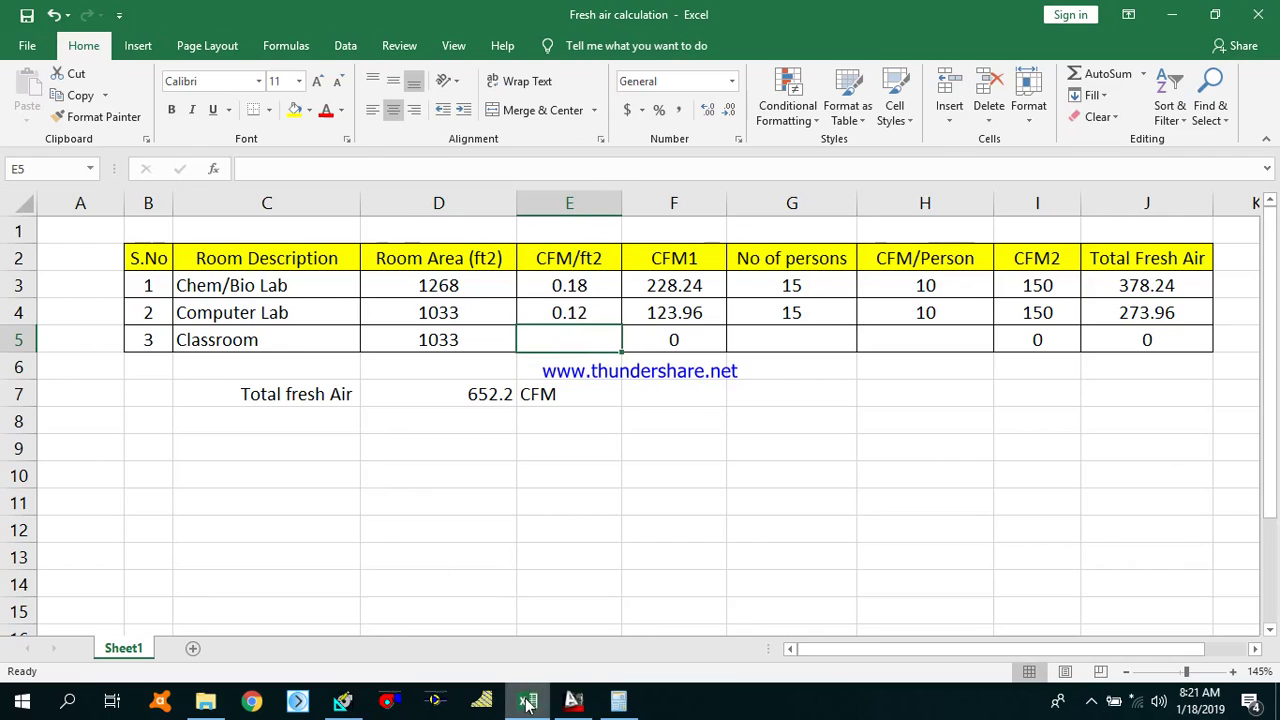
left_click(343, 700)
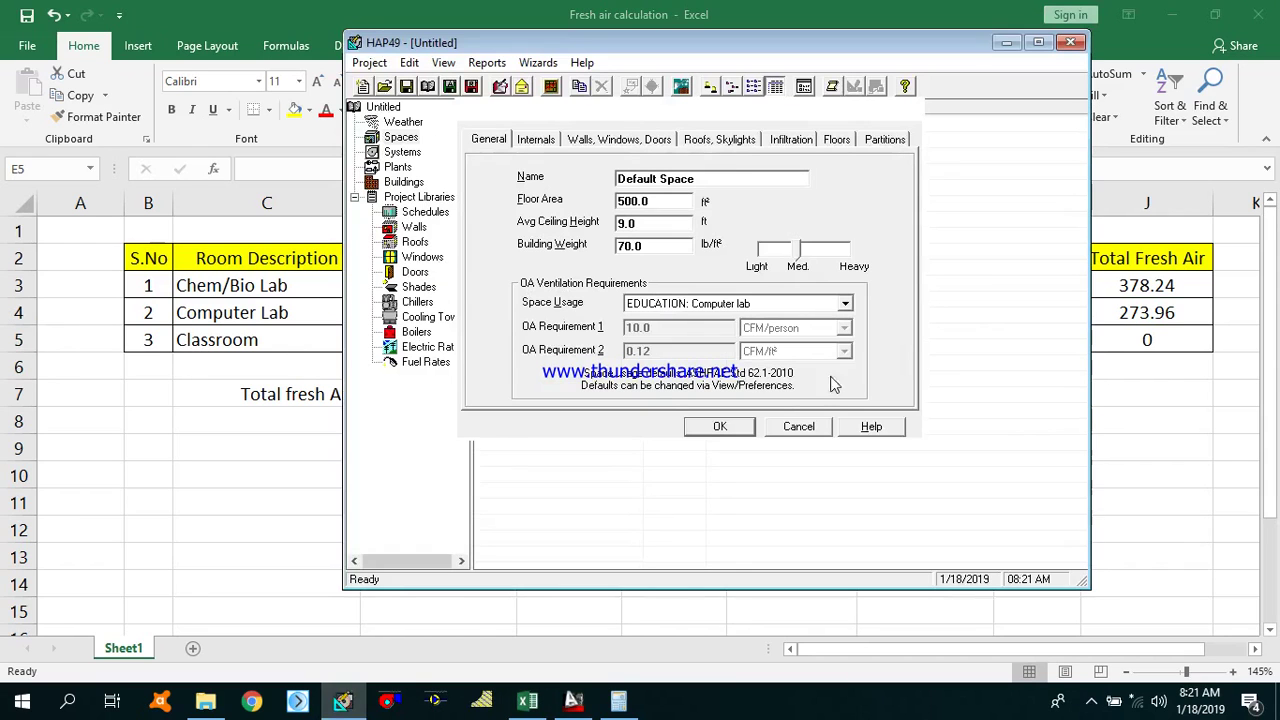
left_click(815, 305)
scroll(790, 355, "up", 1)
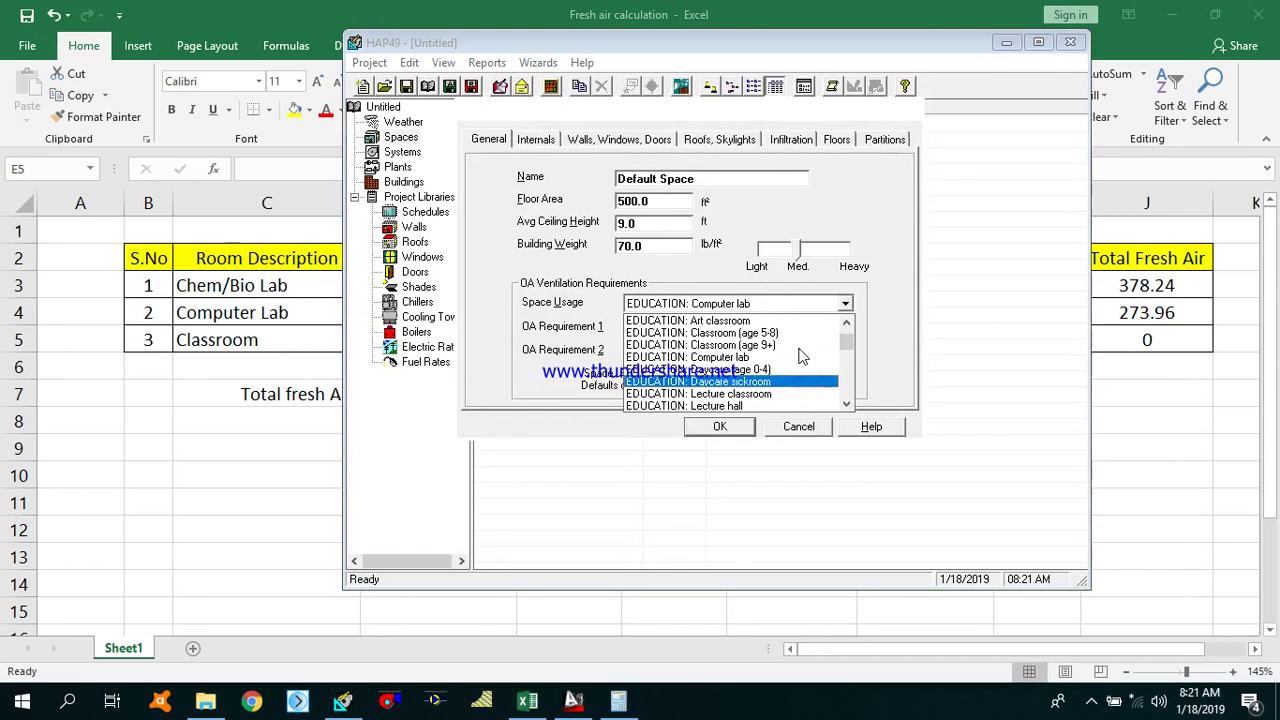
left_click(742, 344)
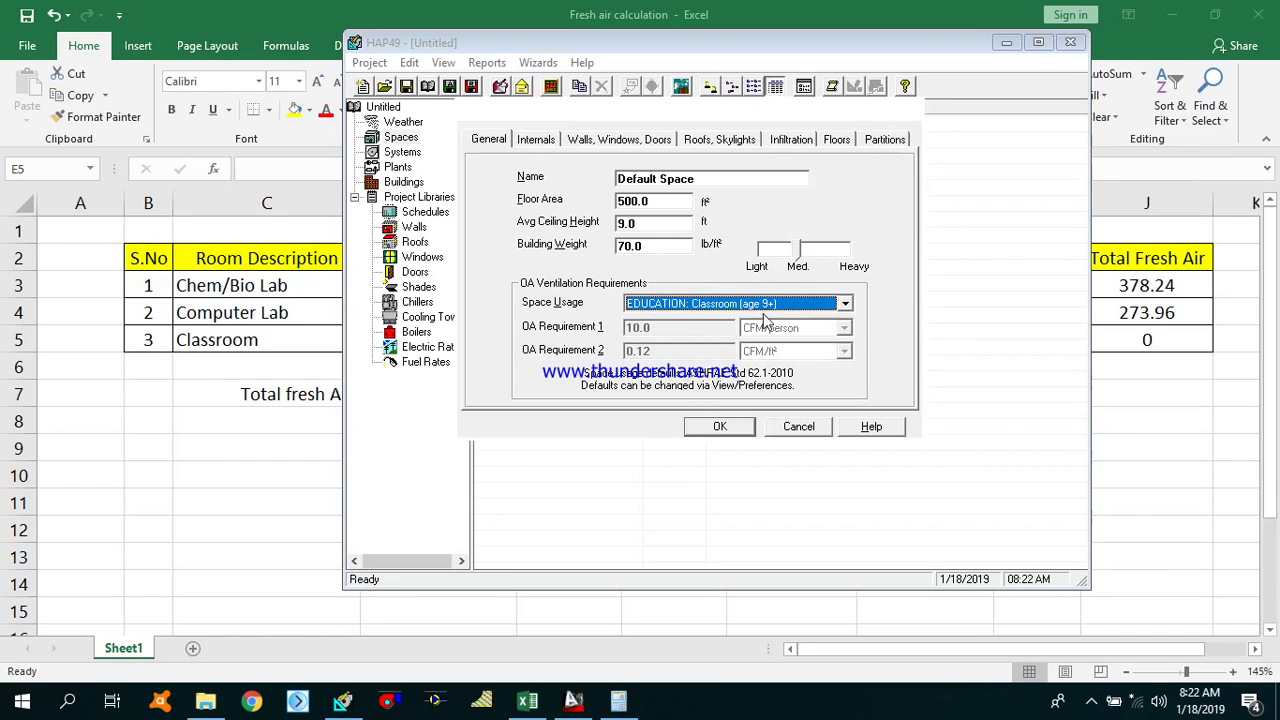
Step: Switch to Excel and copy the Computer Lab's CFM/ft2 value of 0.12 from E4 into the Classroom's cell E5
left_click(288, 448)
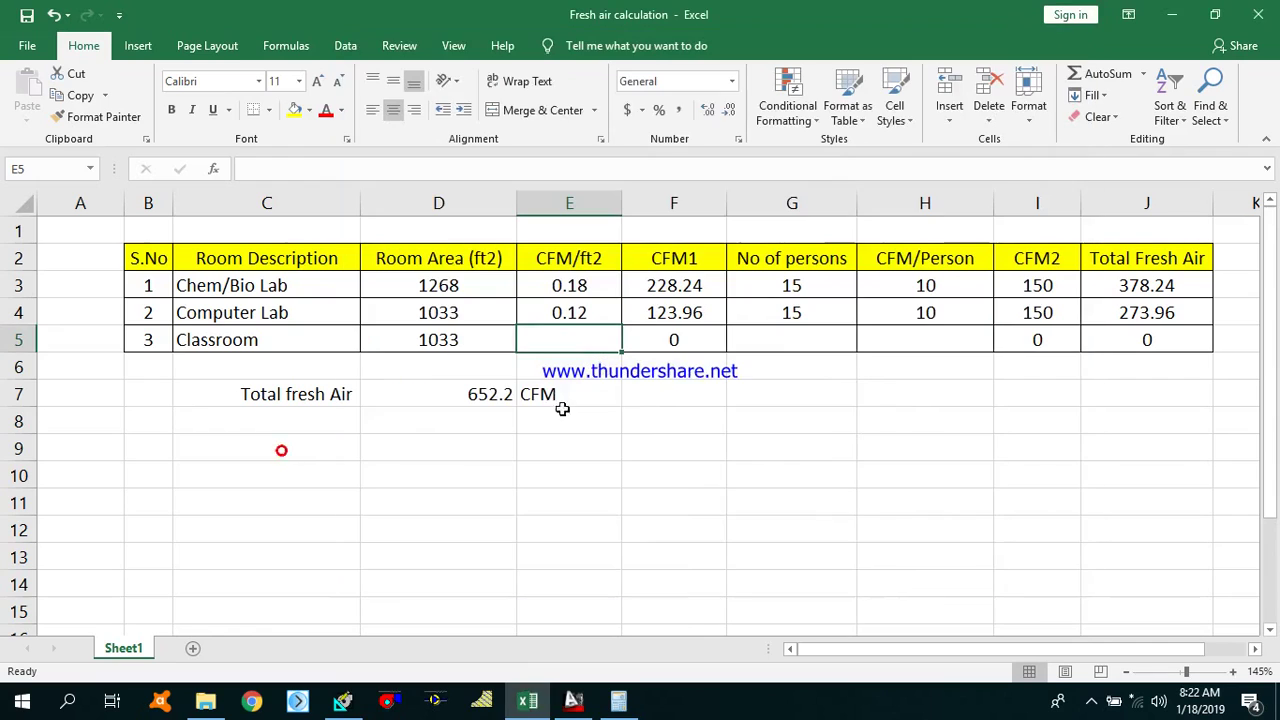
left_click(606, 317)
key("ctrl+c")
key("Down")
key("ctrl+v")
Step: Copy the Computer Lab's CFM/Person value of 10 from H4 into the Classroom's cell H5
key("Right")
key("Right")
key("Right")
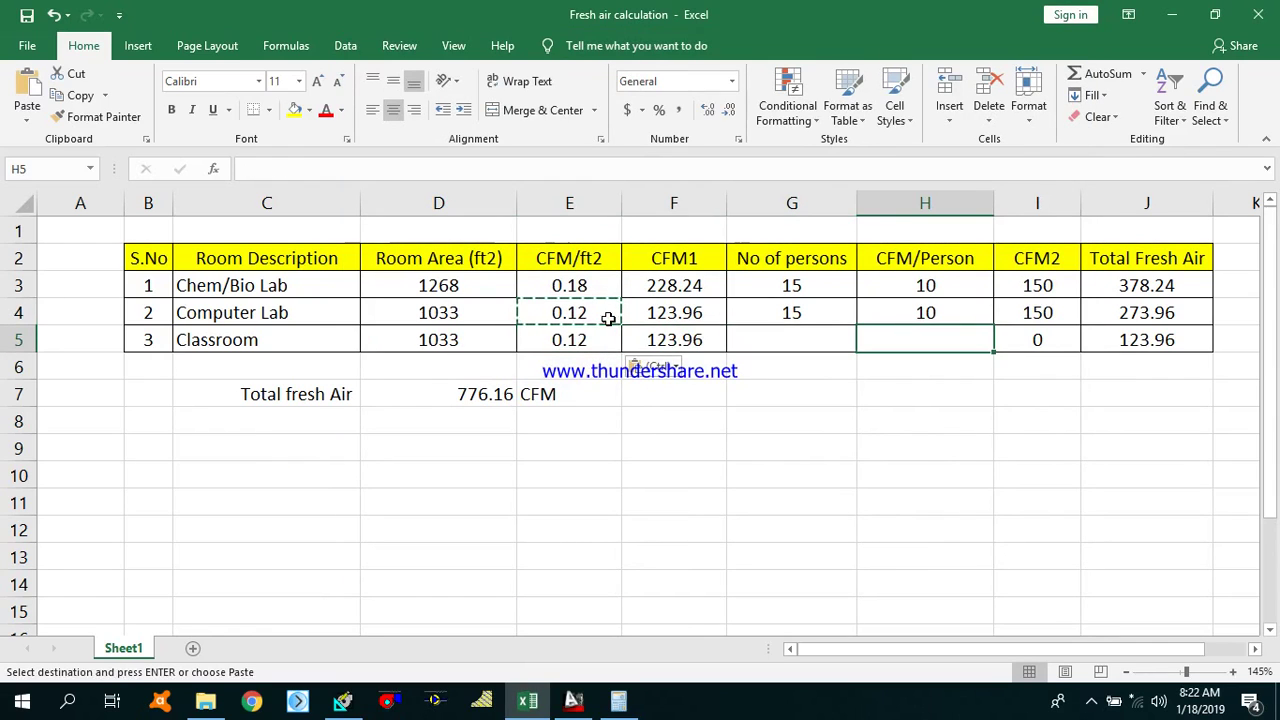
key("Up")
key("ctrl+c")
key("Down")
key("ctrl+v")
Step: Copy the Computer Lab's number of persons, 15, from G4 into the Classroom's cell G5
key("Left")
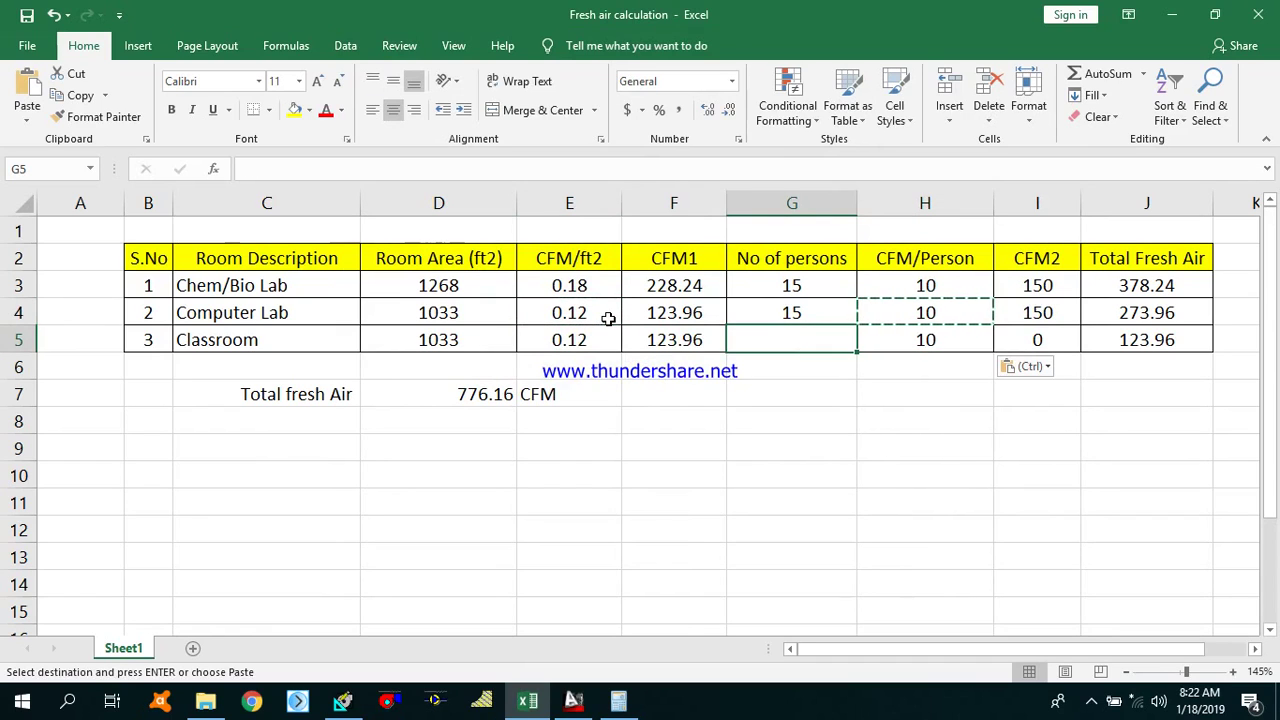
key("Escape")
key("Up")
key("ctrl+c")
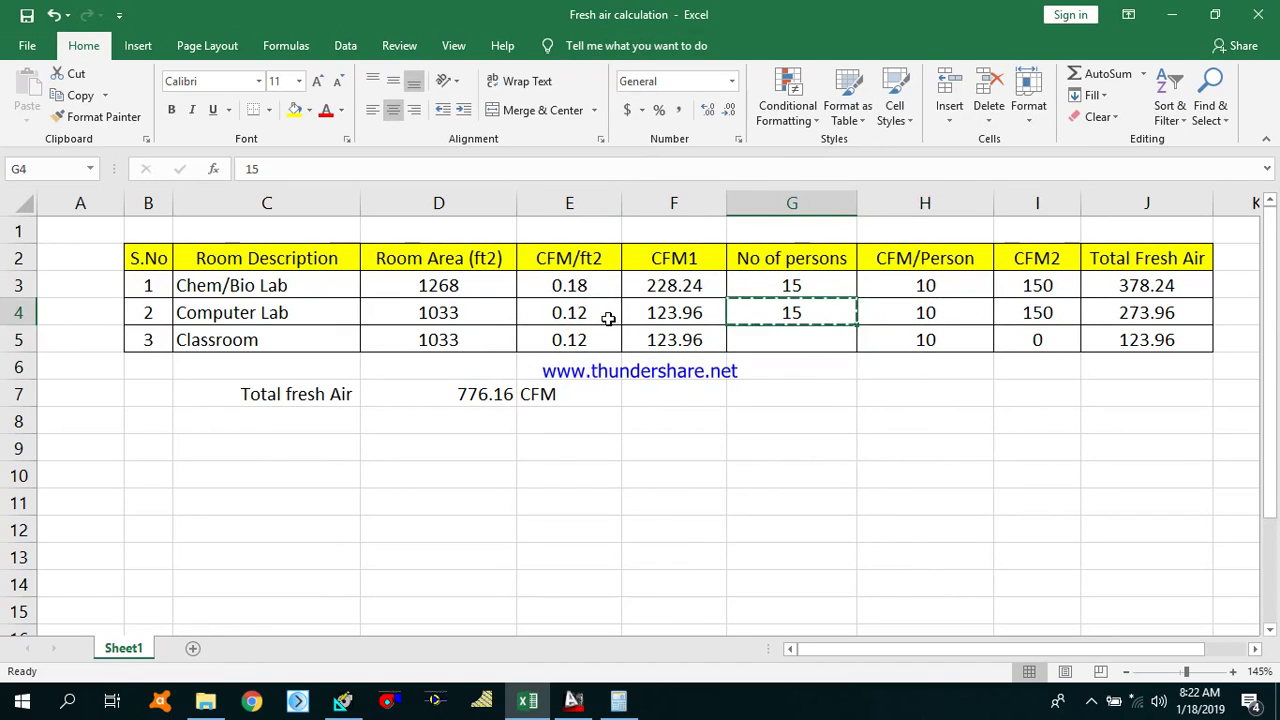
key("Down")
key("ctrl+v")
key("Escape")
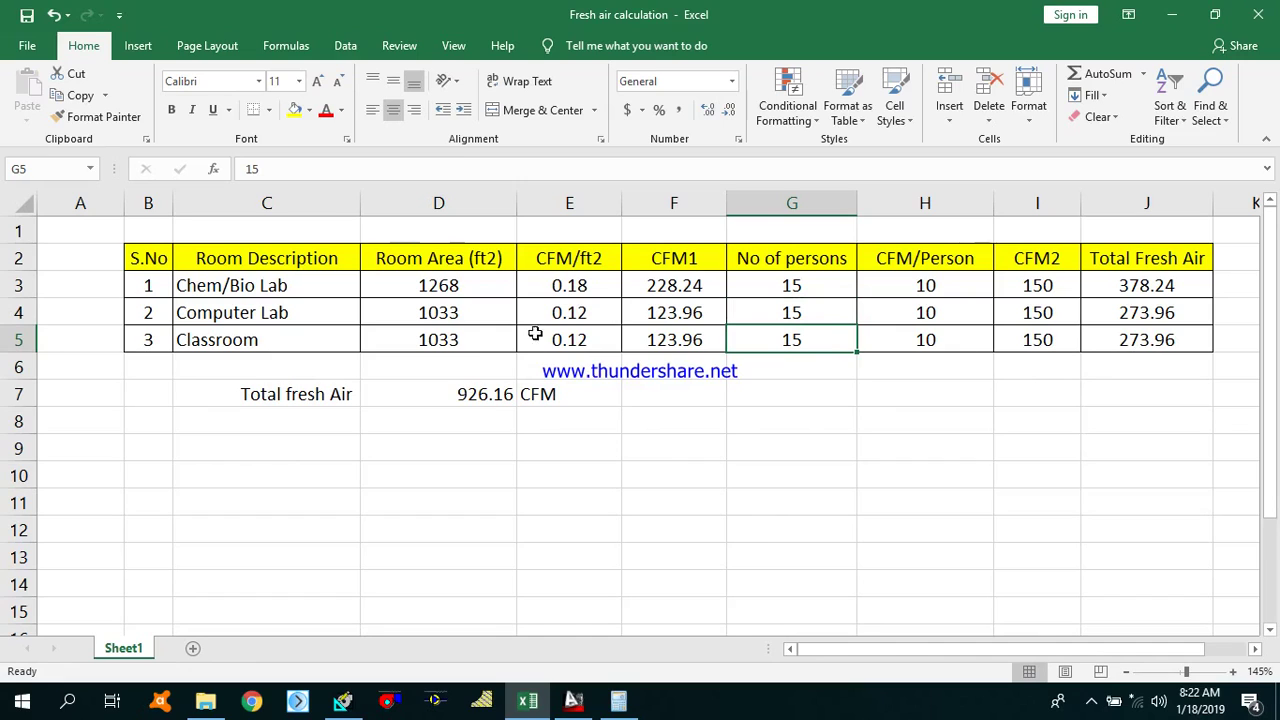
Step: Examine the three rooms' Total Fresh Air values in J3:J5 and the formula in D7 that sums them
left_click(1143, 349)
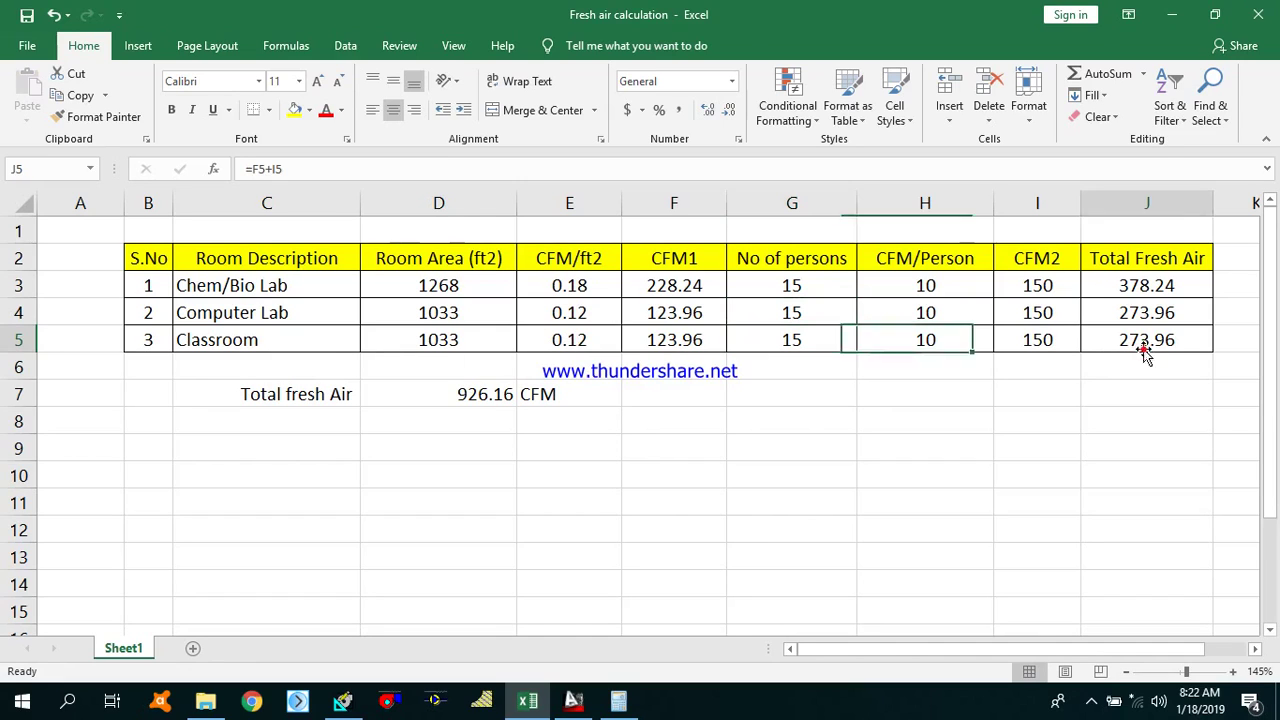
left_click(860, 400)
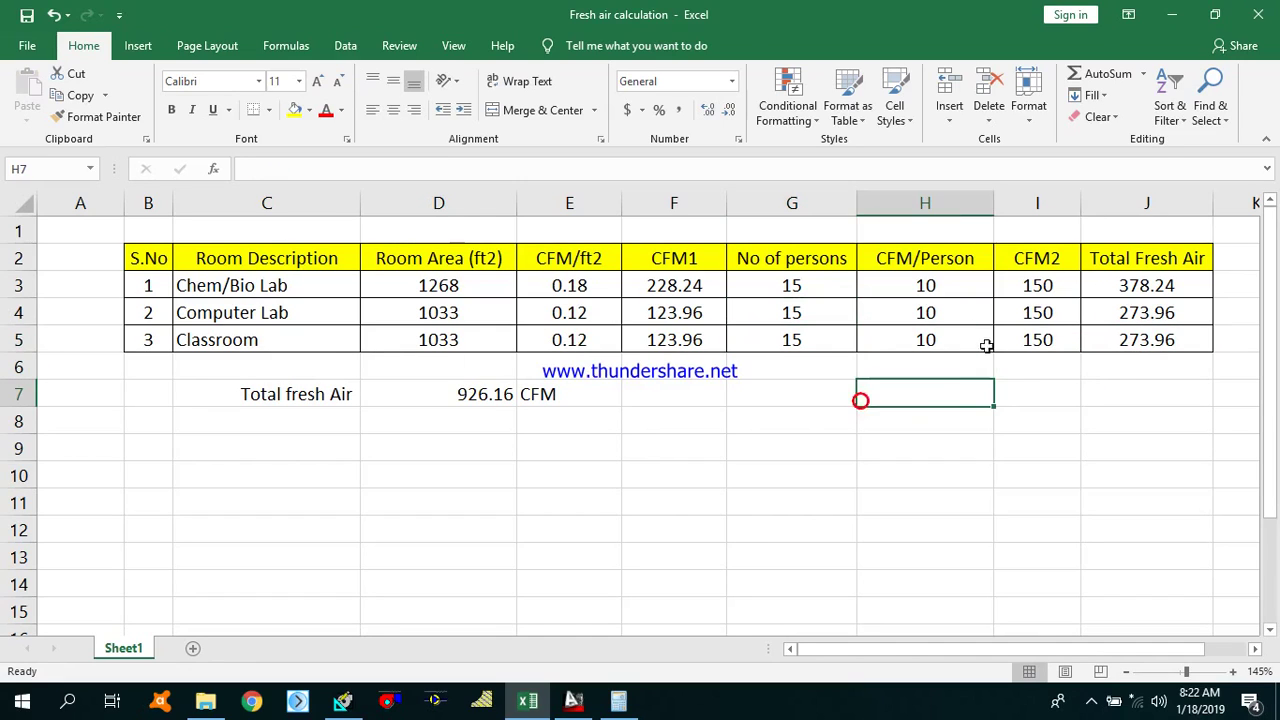
left_click_drag(1143, 286, 1146, 338)
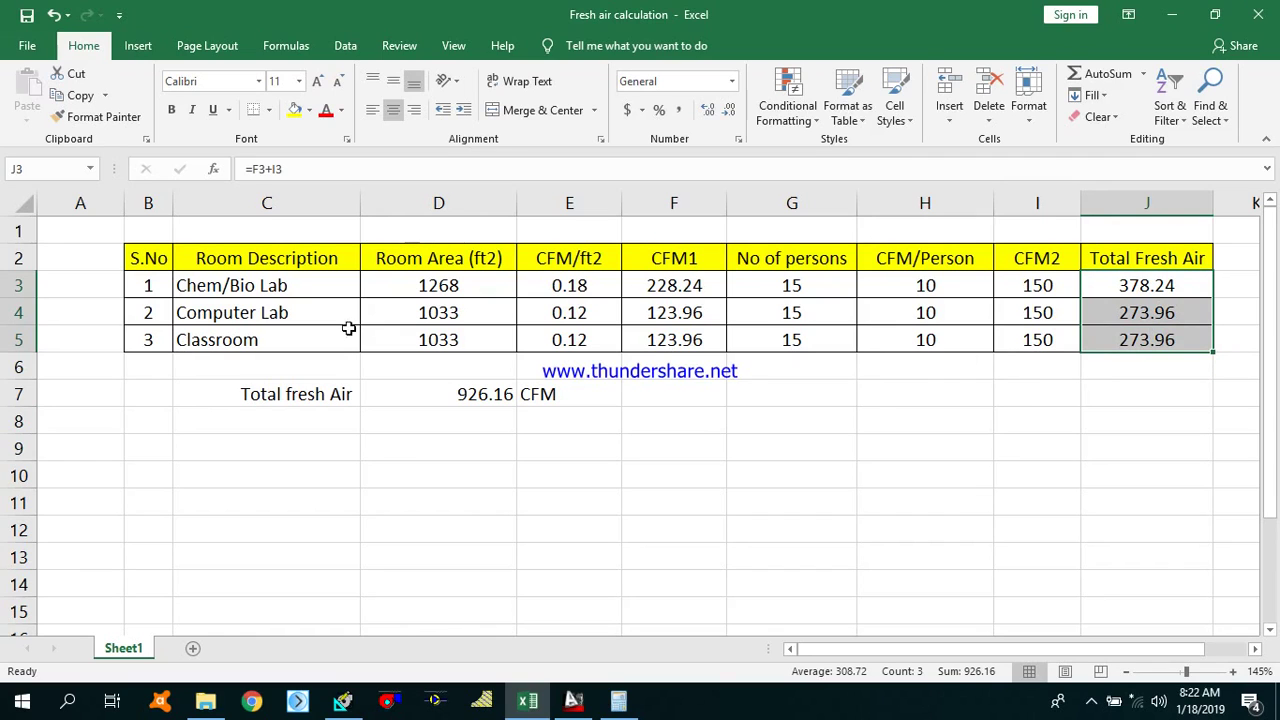
left_click(521, 393)
left_click(488, 395)
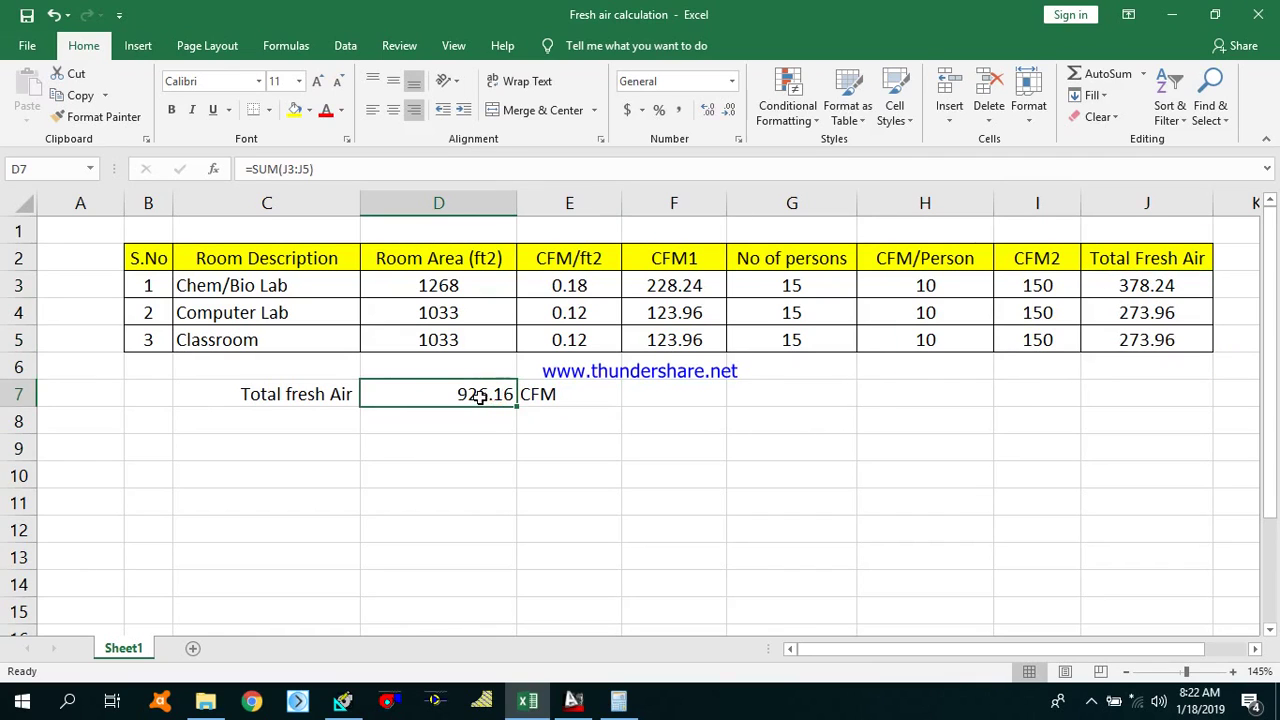
double_click(480, 395)
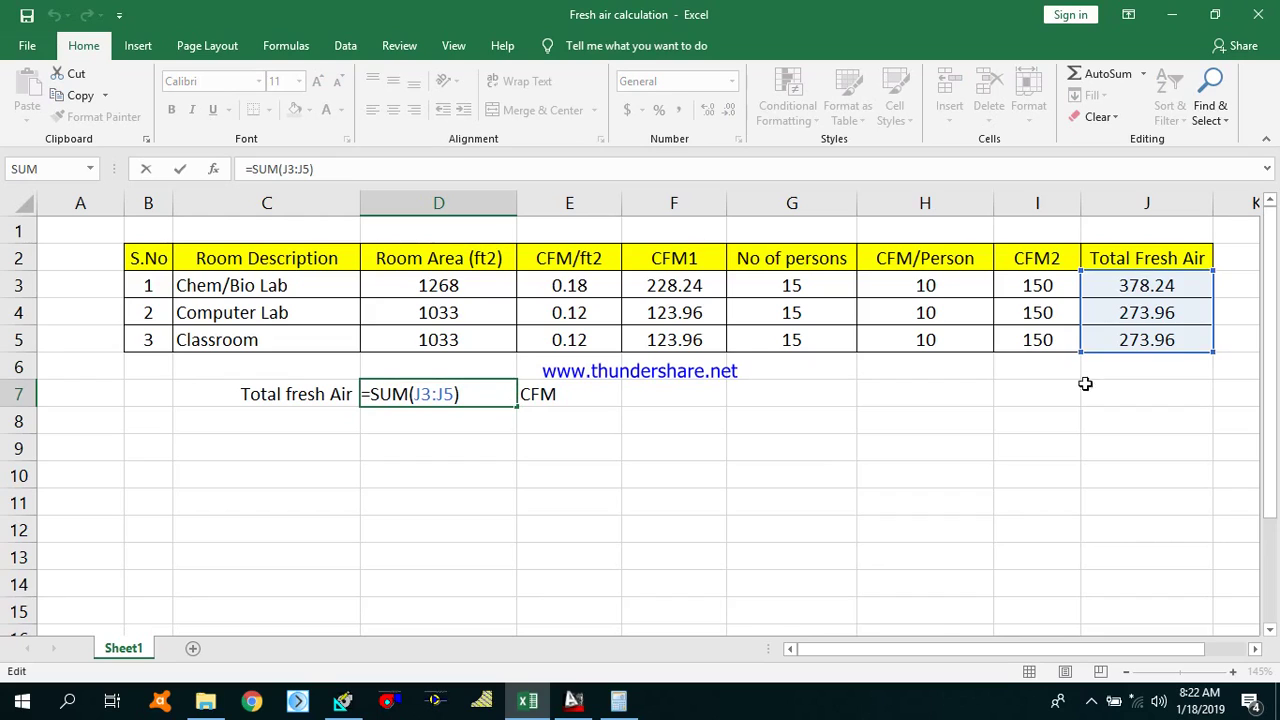
left_click(598, 396)
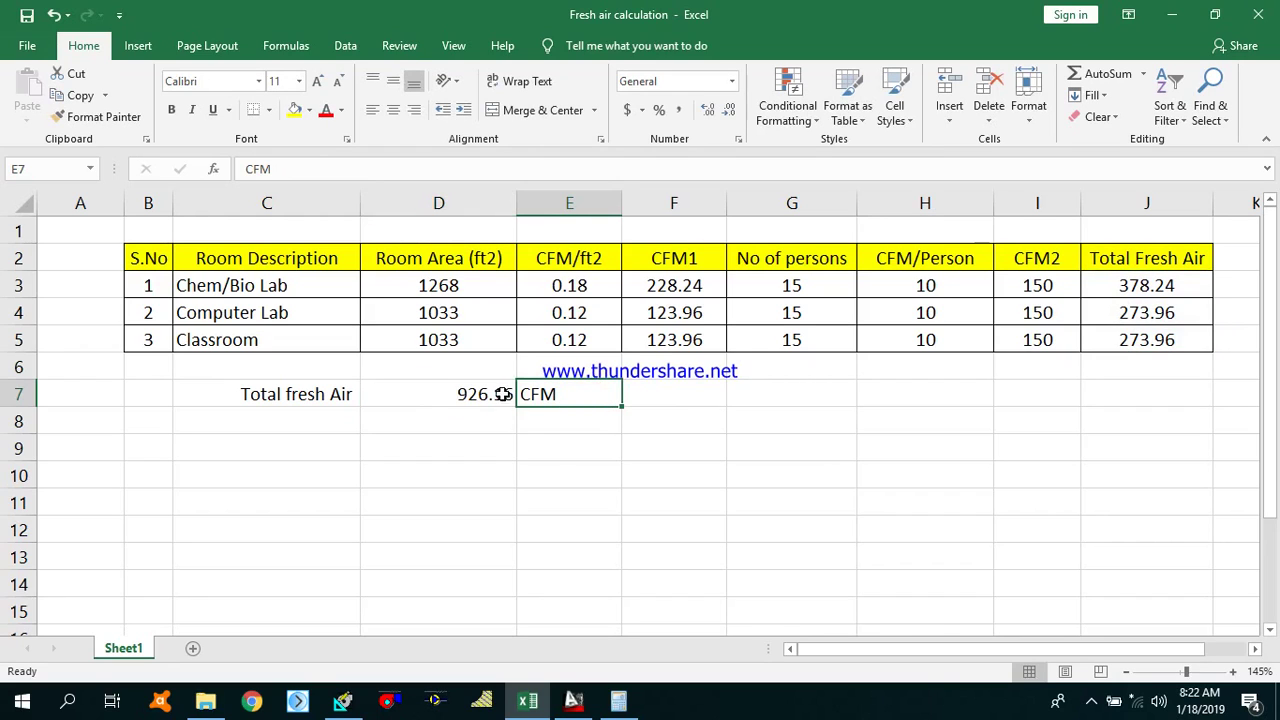
left_click(503, 394)
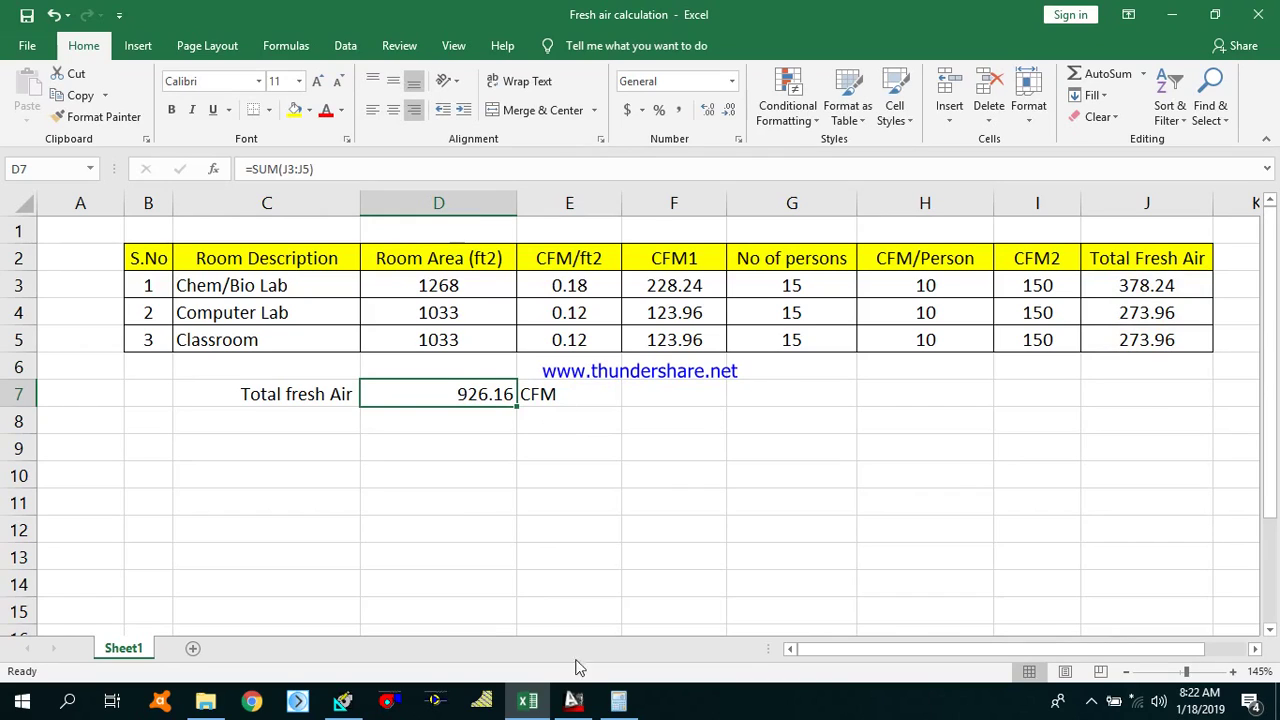
Step: Switch to AutoCAD and compare the M.TOILET cubicle's dimensions with the Exhaust CFM calculation document in Word
left_click(573, 700)
left_click_drag(432, 367, 424, 368)
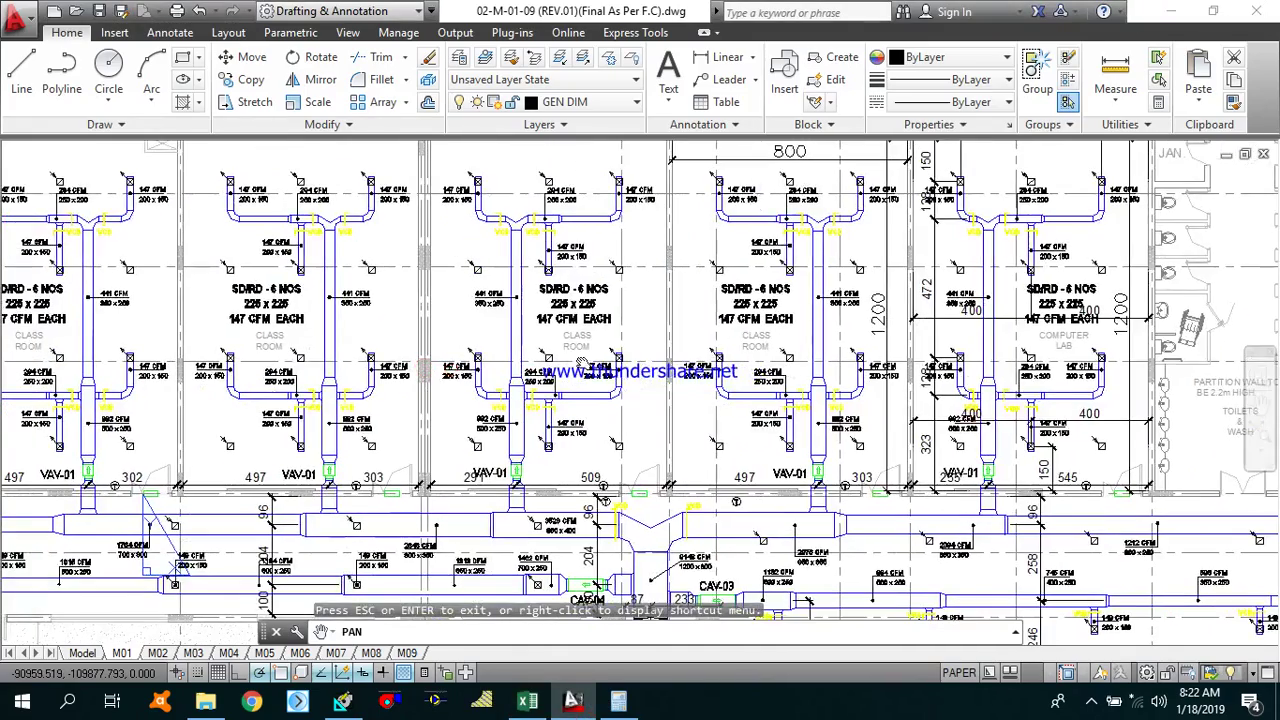
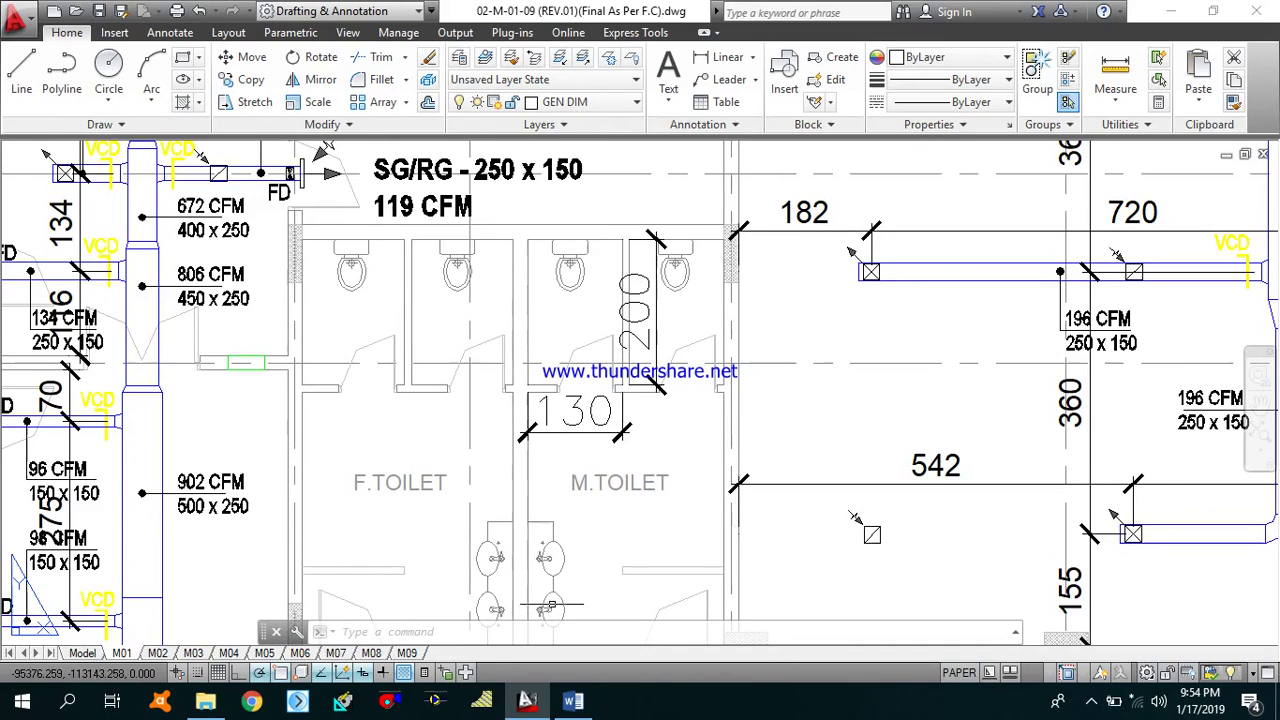
left_click(573, 700)
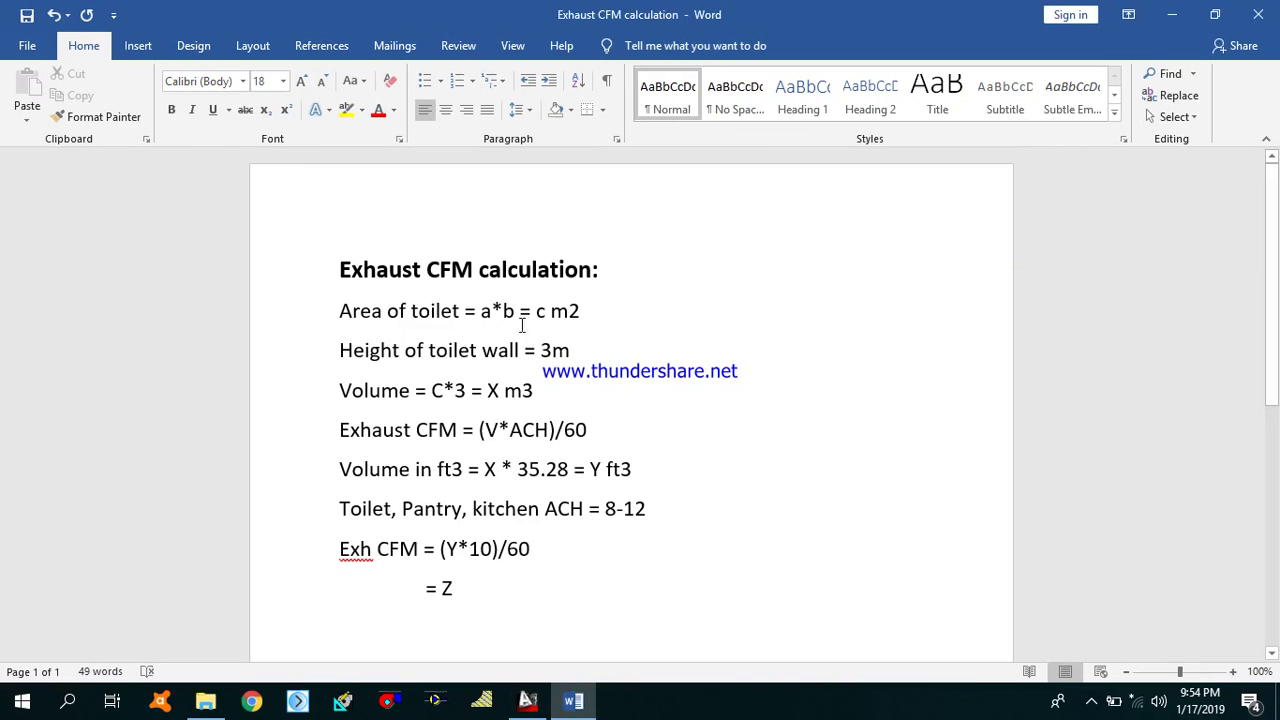
left_click(529, 701)
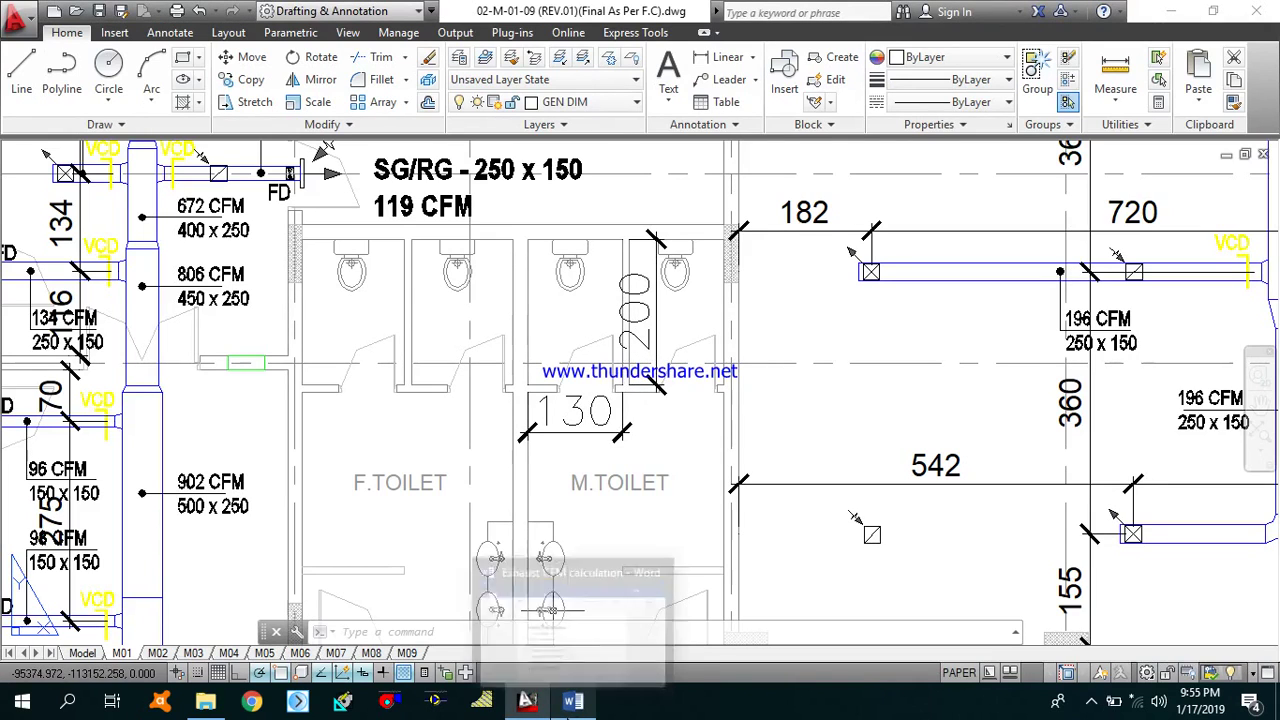
Step: Switch to Word and replace a*b with 2*1.3 in the Area of toilet line of the Exhaust CFM calculation
left_click(572, 701)
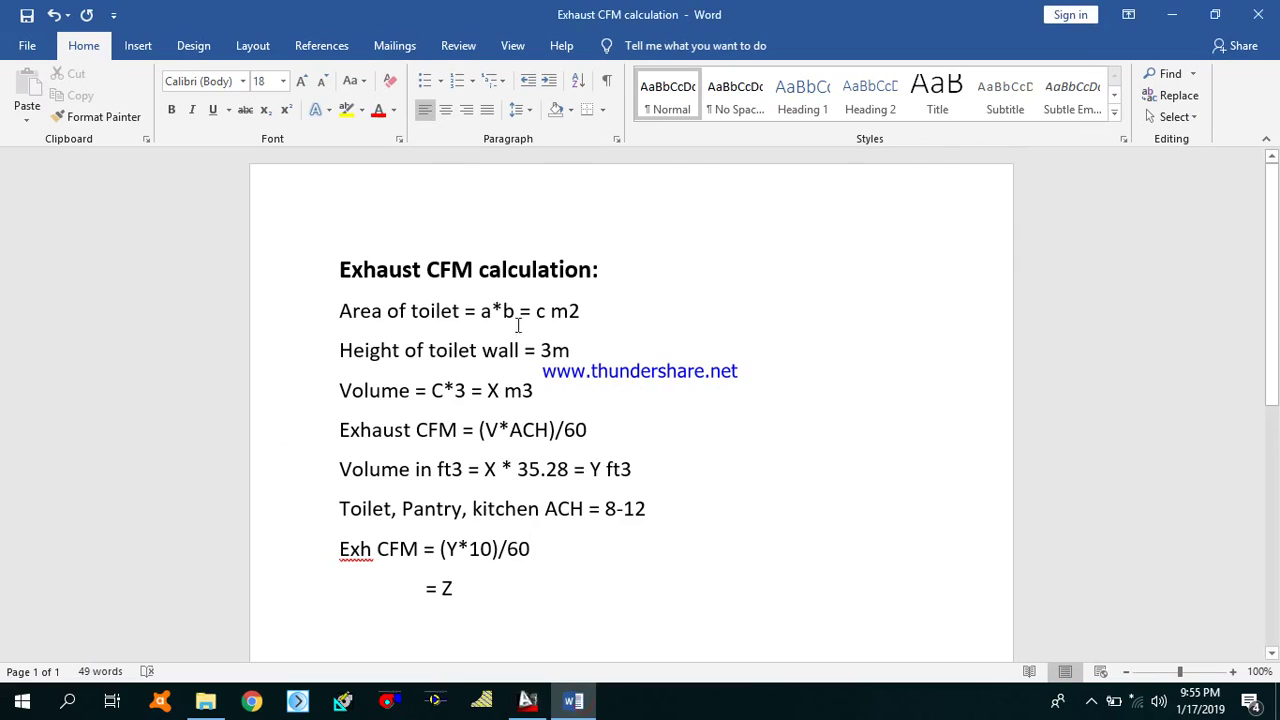
left_click(491, 311)
key("BackSpace")
type("2")
key("BackSpace")
type("1.3")
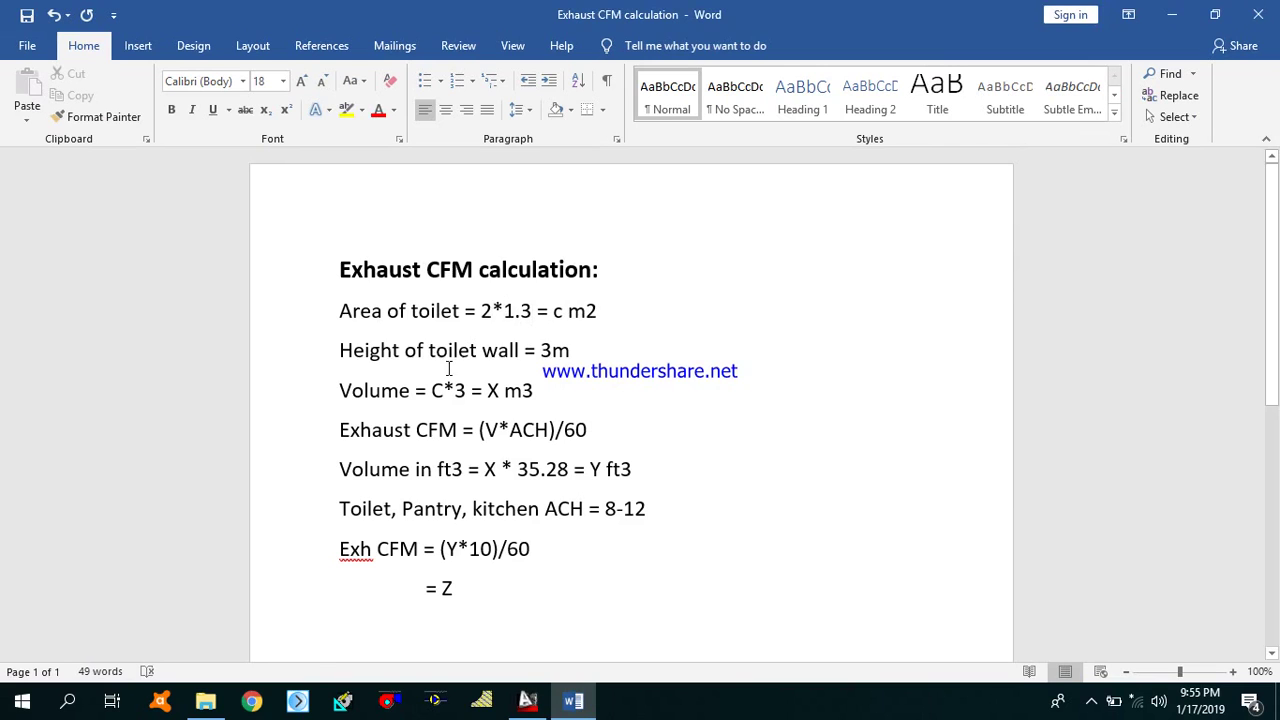
Step: Open Calculator to multiply 2 by 1.3, and replace c with 2.6 as the toilet area in the Word document
key("super")
type("cal")
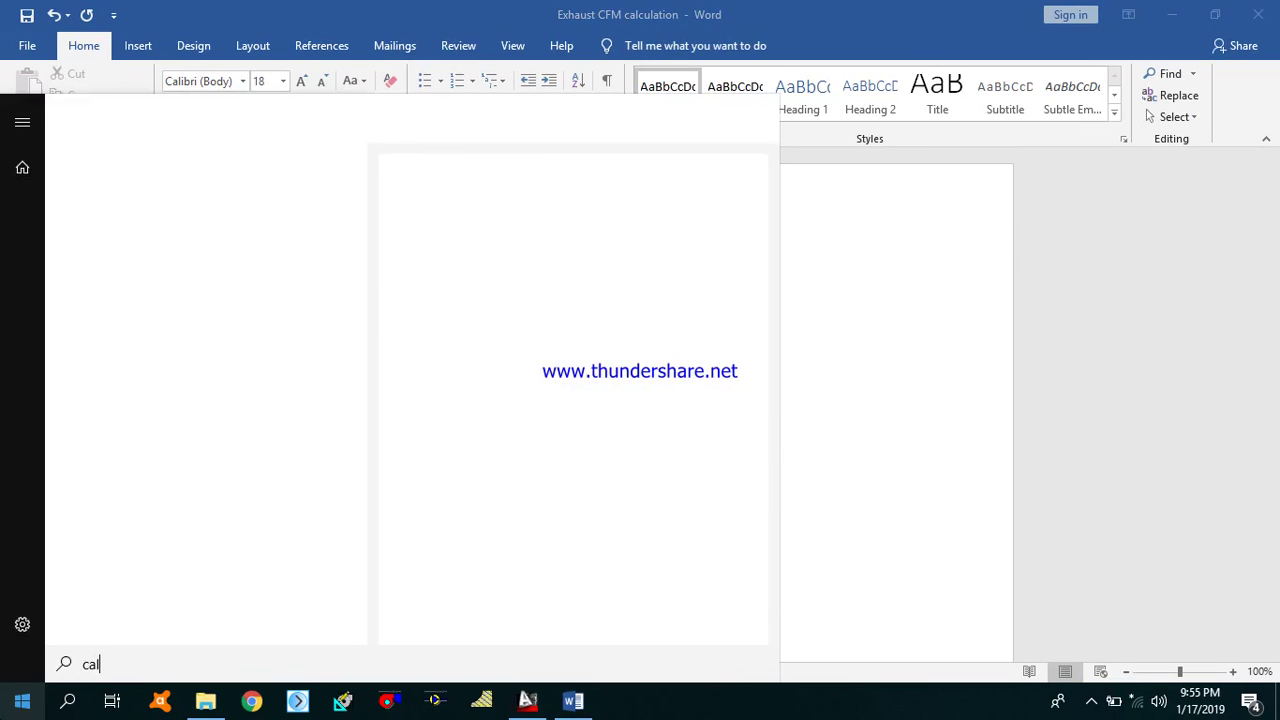
key("Return")
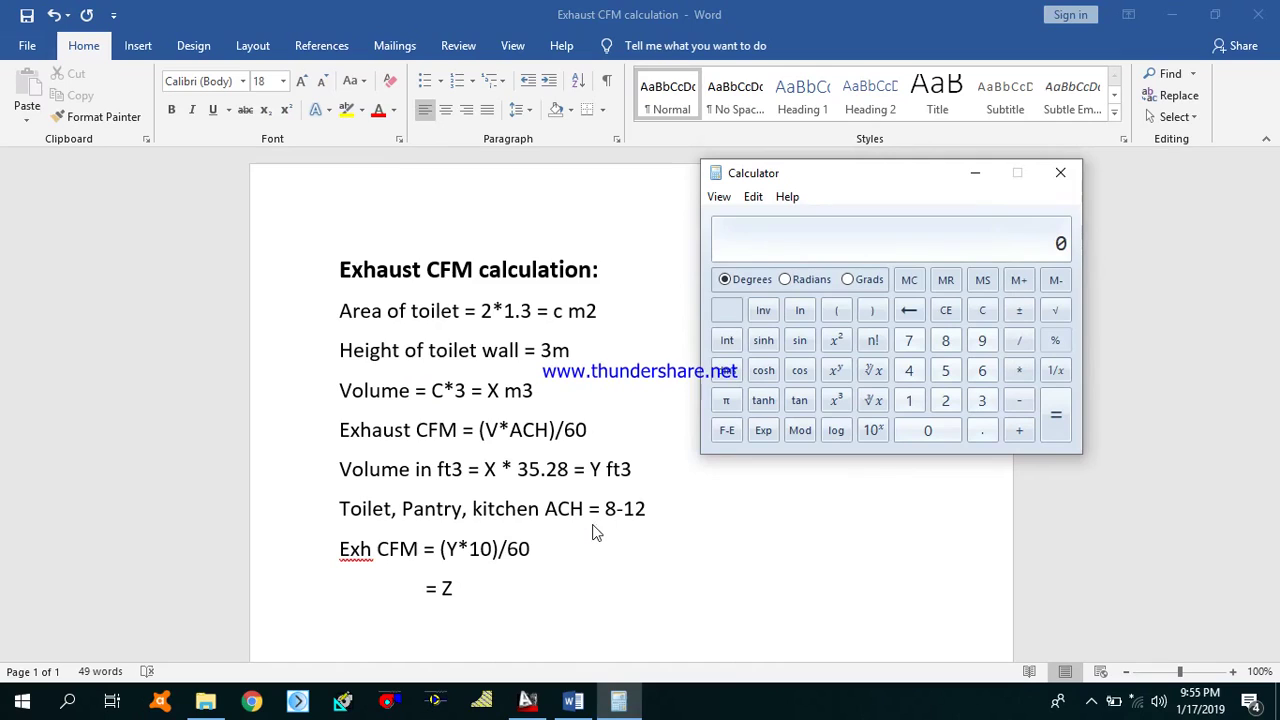
type("3")
key("Return")
left_click(558, 312)
left_click(560, 311)
key("BackSpace")
type("2.6")
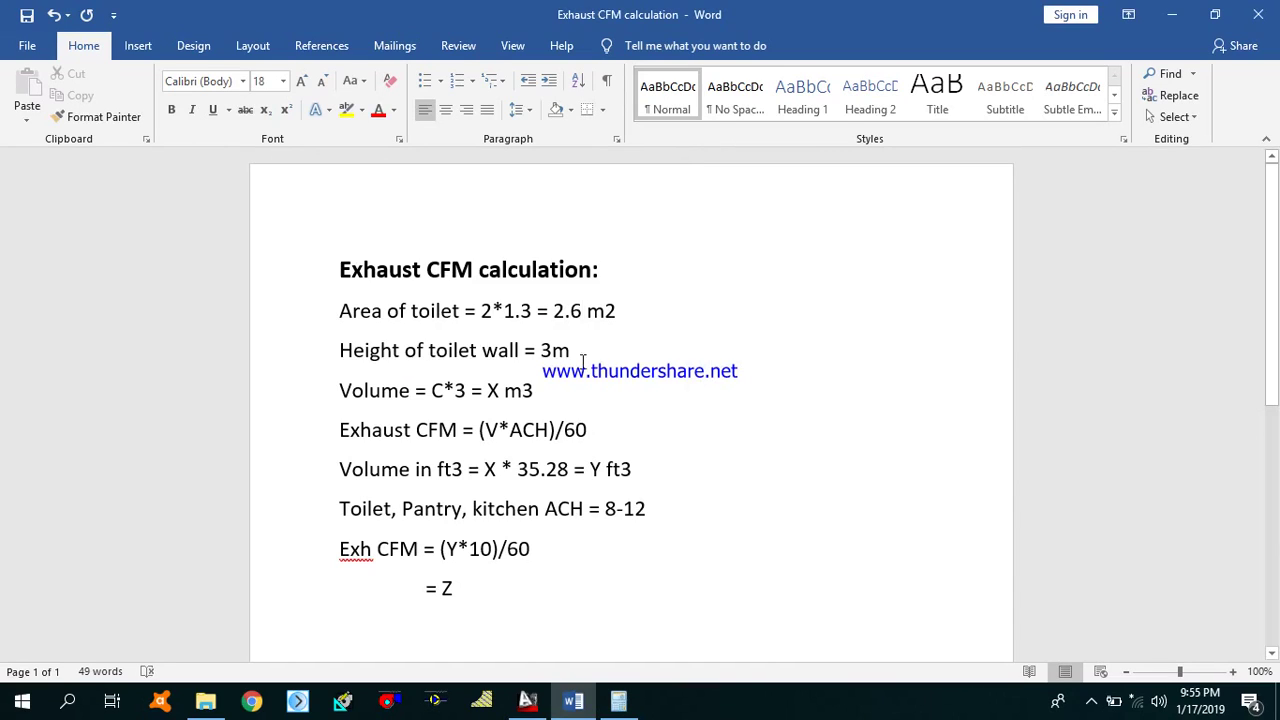
Step: Look over the toilet layout in the AutoCAD drawing and return to the Exhaust CFM calculation in Word
left_click(527, 700)
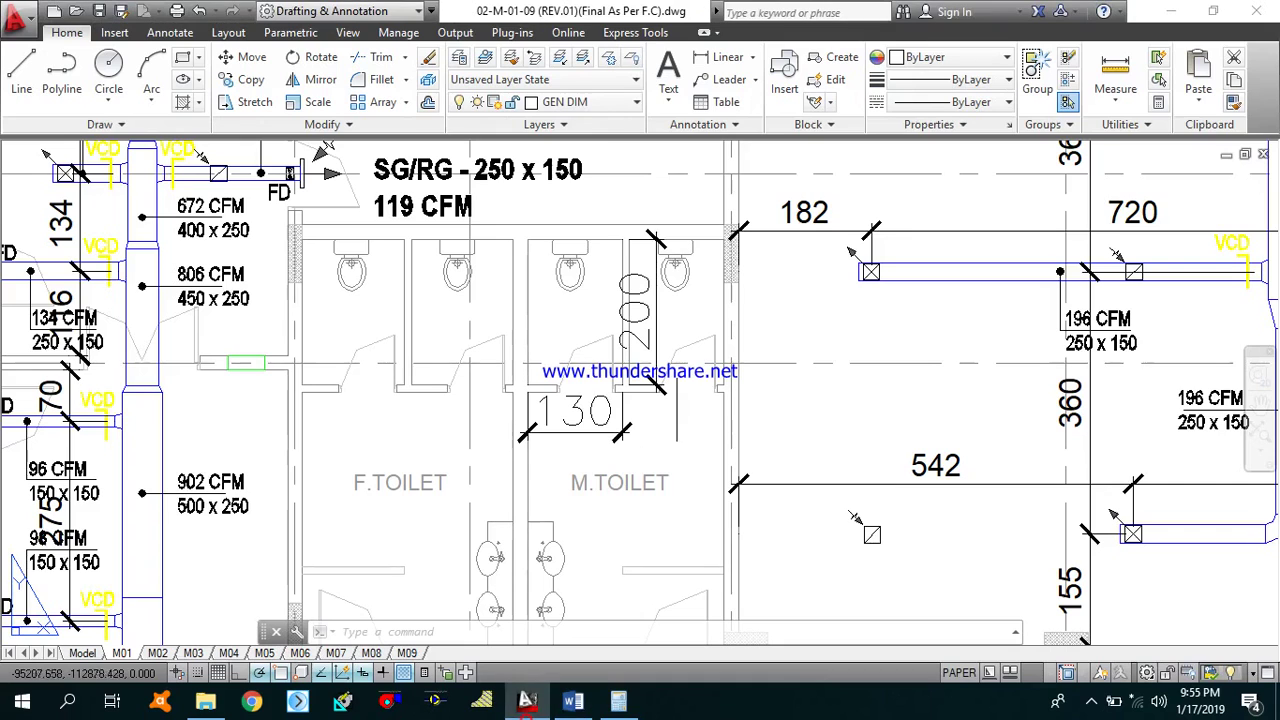
scroll(636, 458, "down", 1)
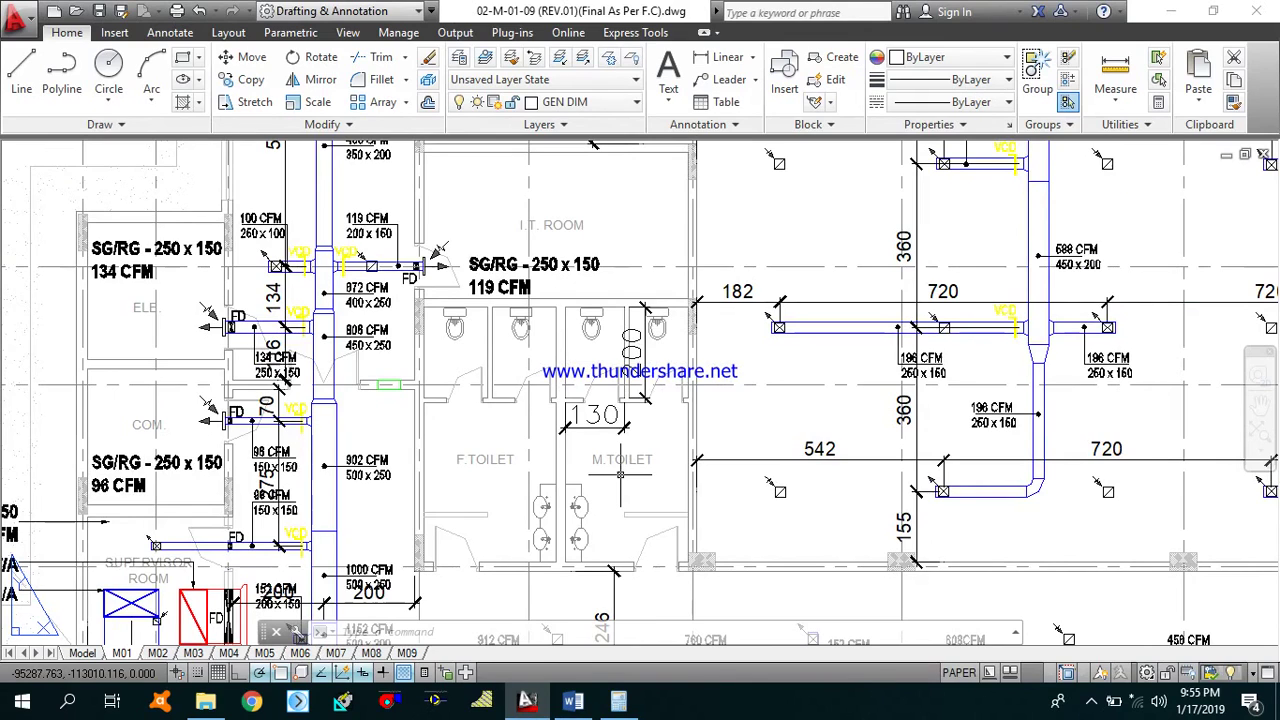
left_click(573, 700)
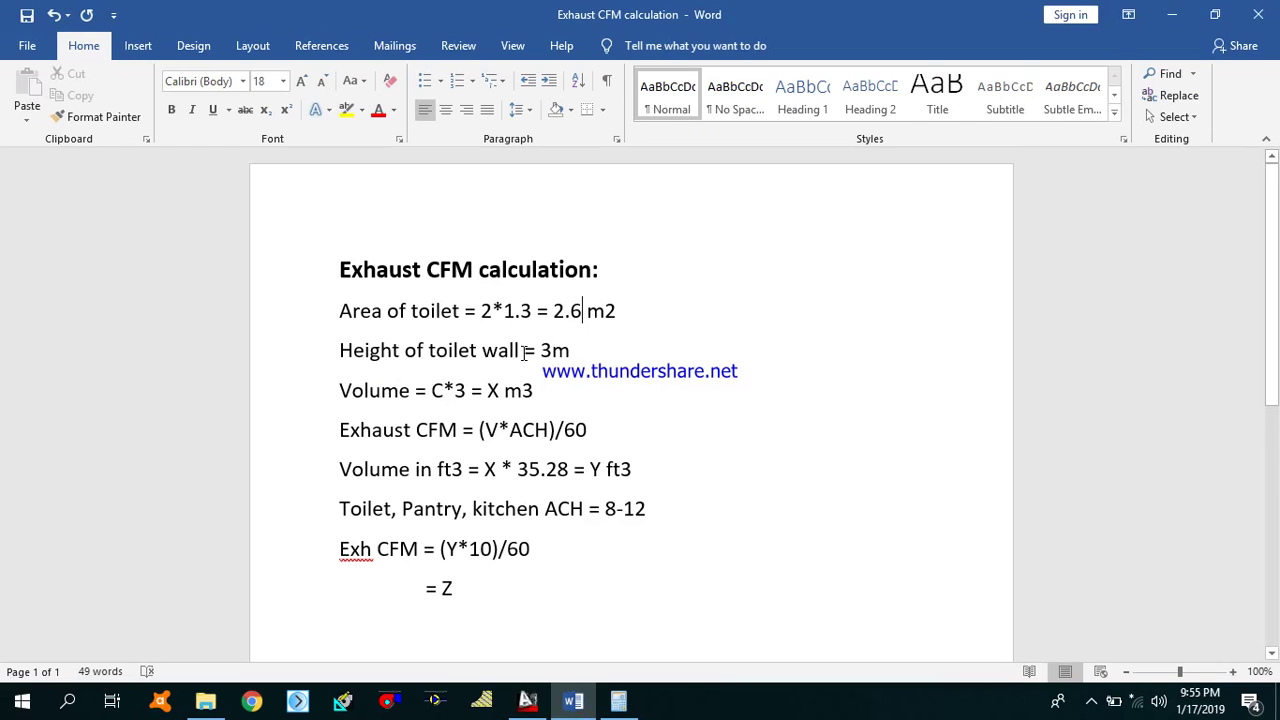
Step: Replace C with 2.6 in the Volume line of the Exhaust CFM calculation
left_click(446, 389)
key("BackSpace")
type("2.6")
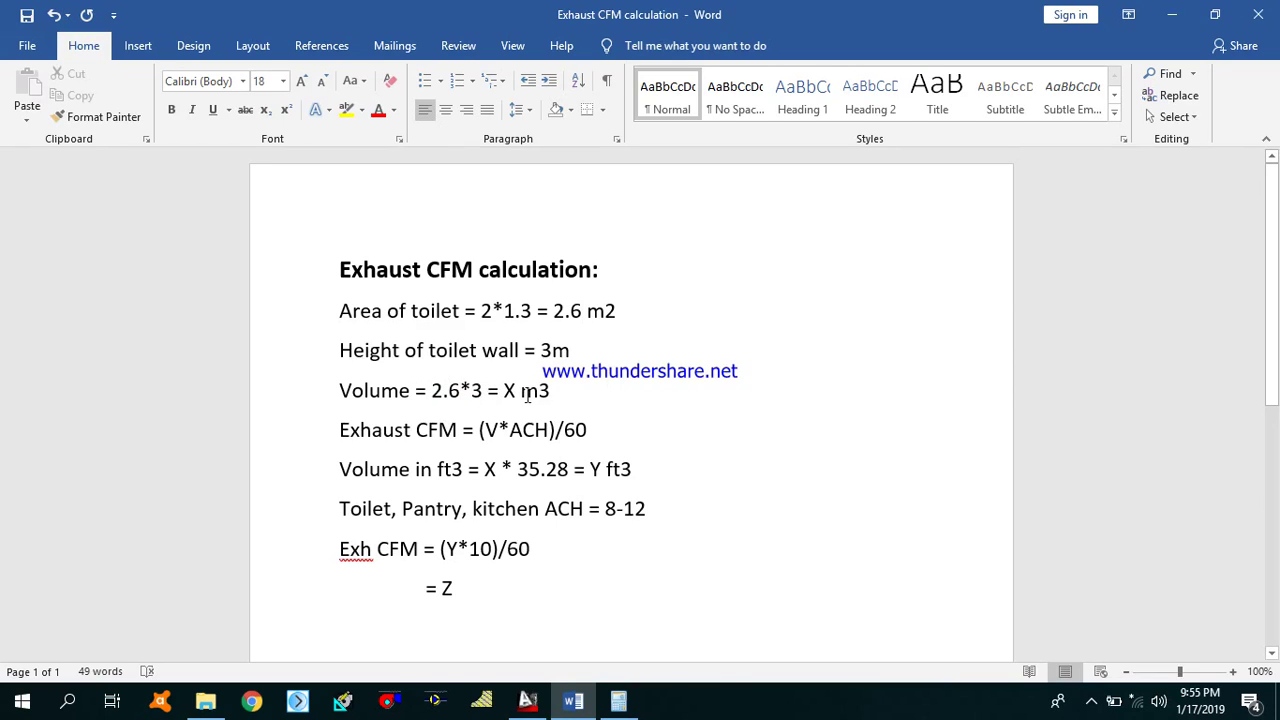
Step: Open Calculator to multiply 2.6 by 3, and replace X with 7.8 as the m3 result in the Word document's Volume line
left_click(573, 703)
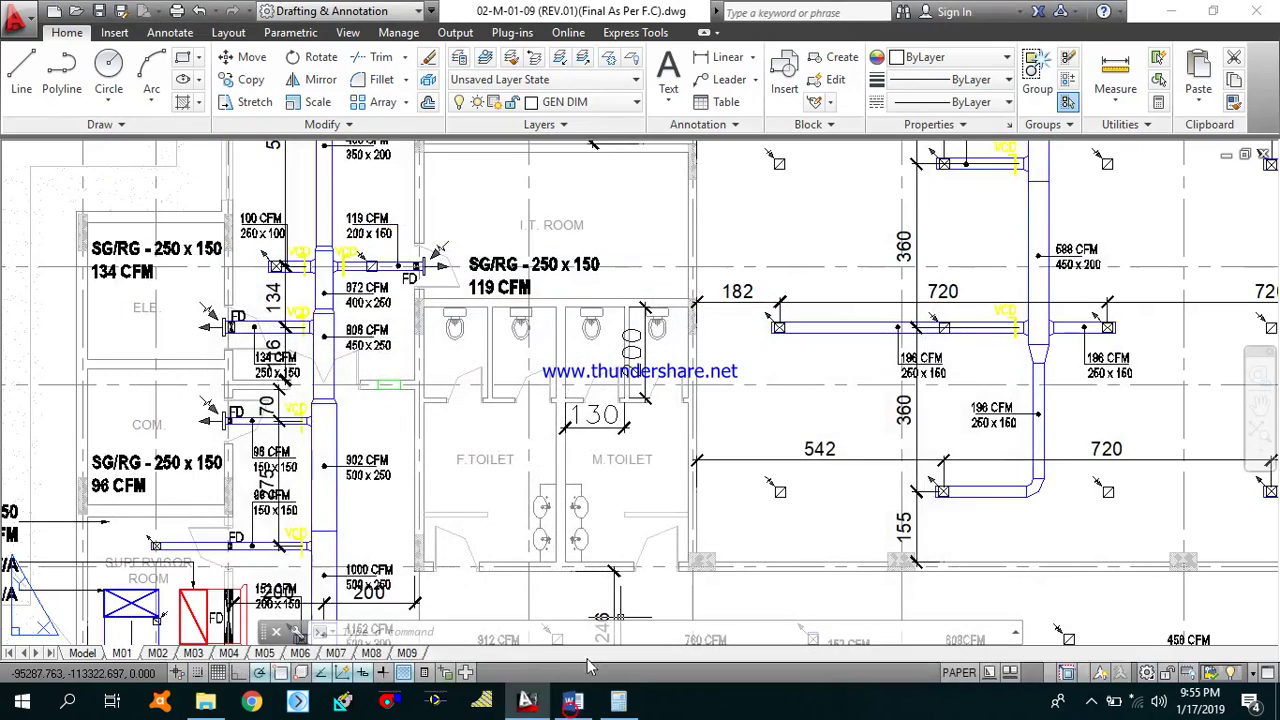
left_click(612, 705)
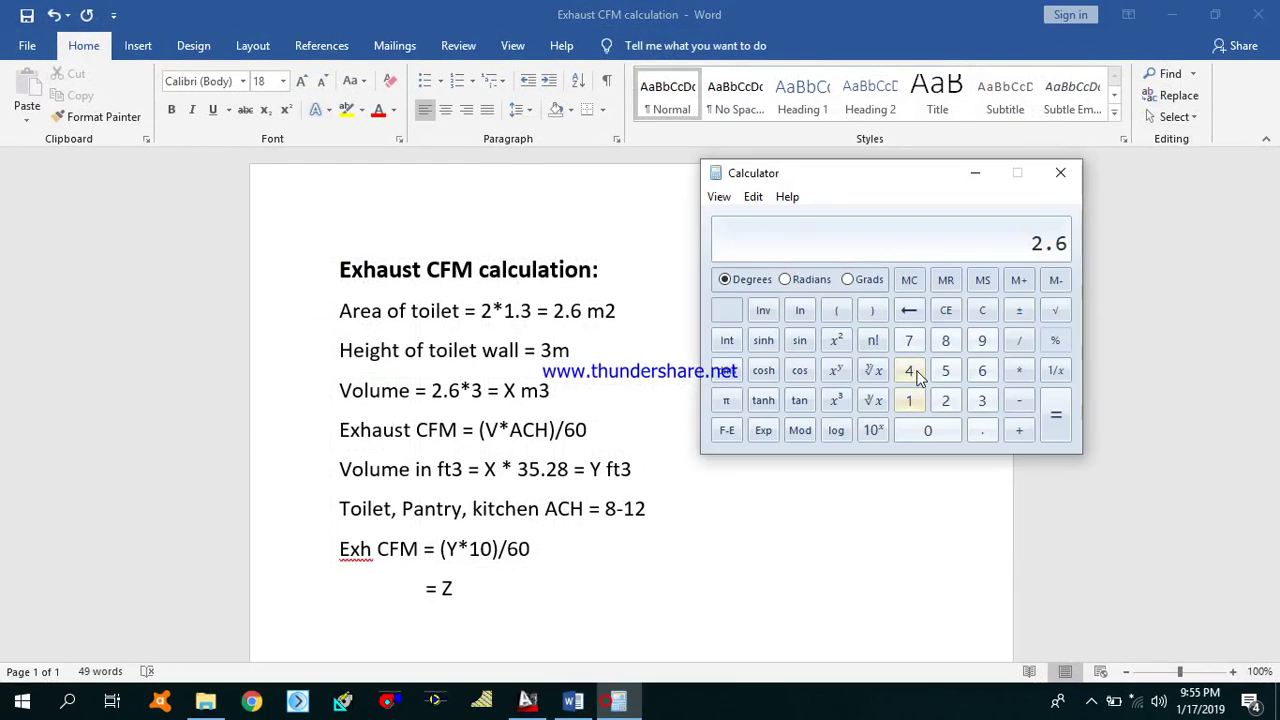
key("3")
key("Return")
left_click(520, 393)
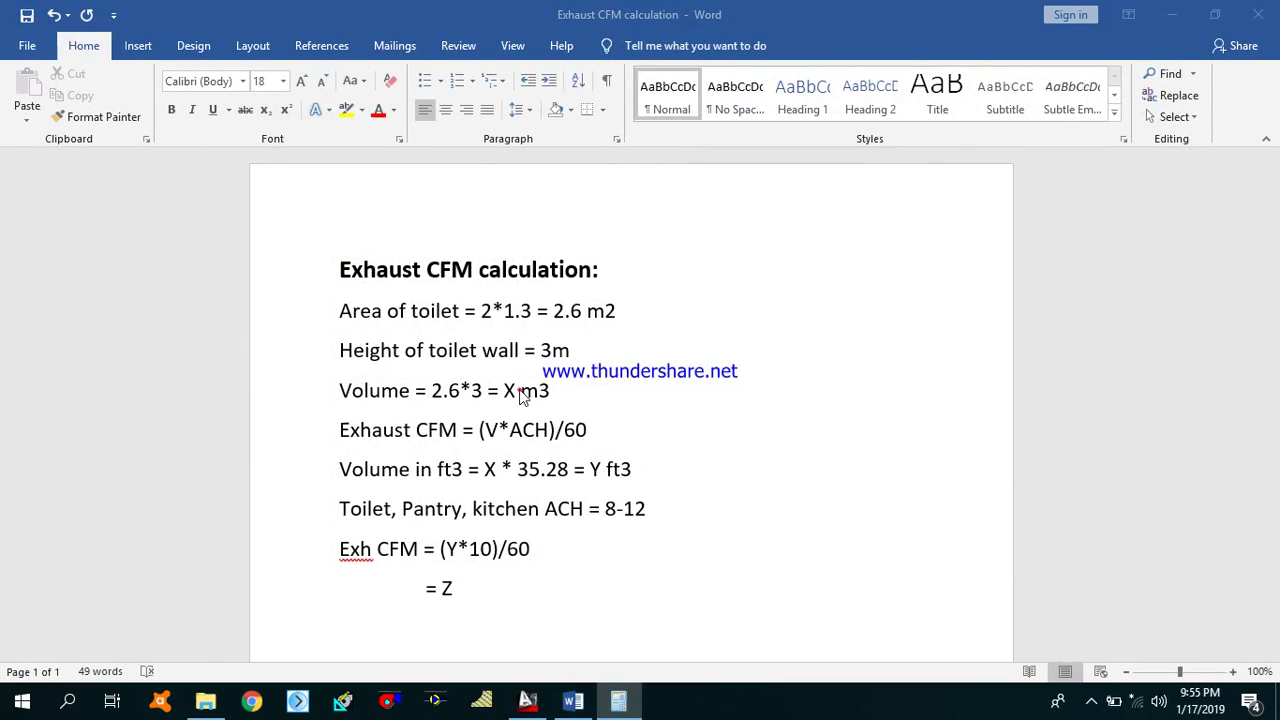
left_click(618, 700)
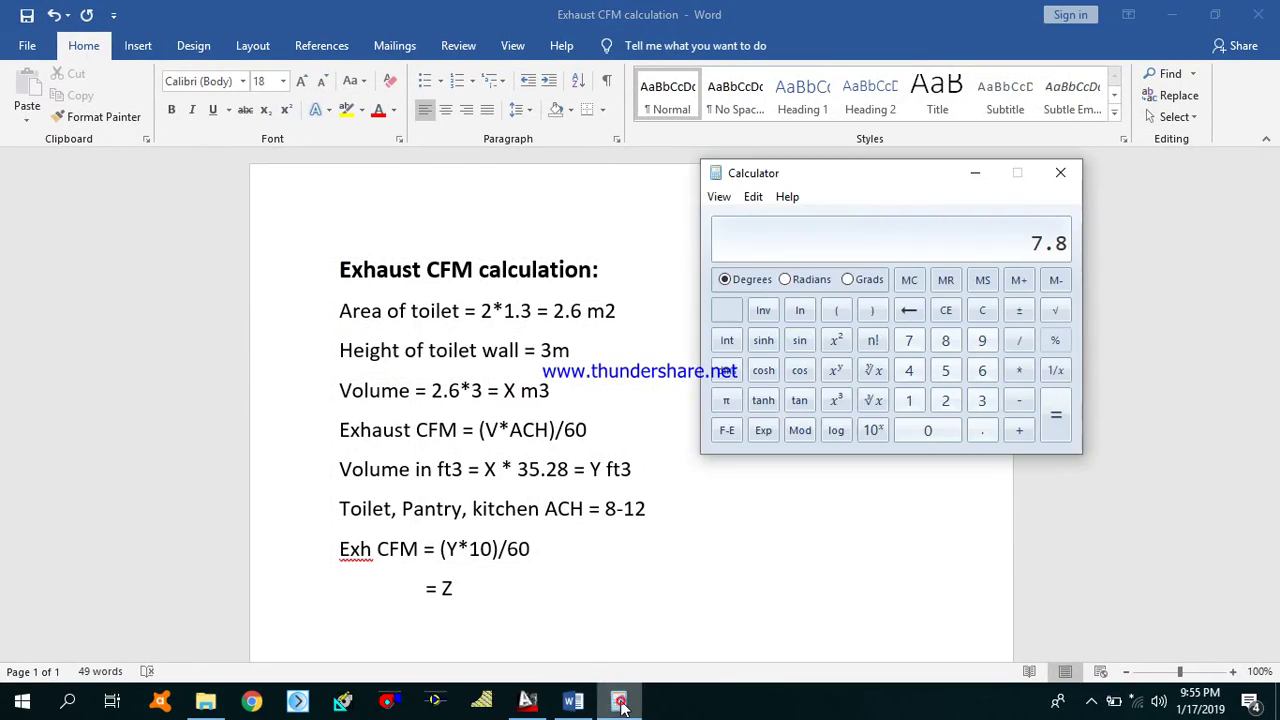
left_click(618, 700)
key("BackSpace")
type("7.8")
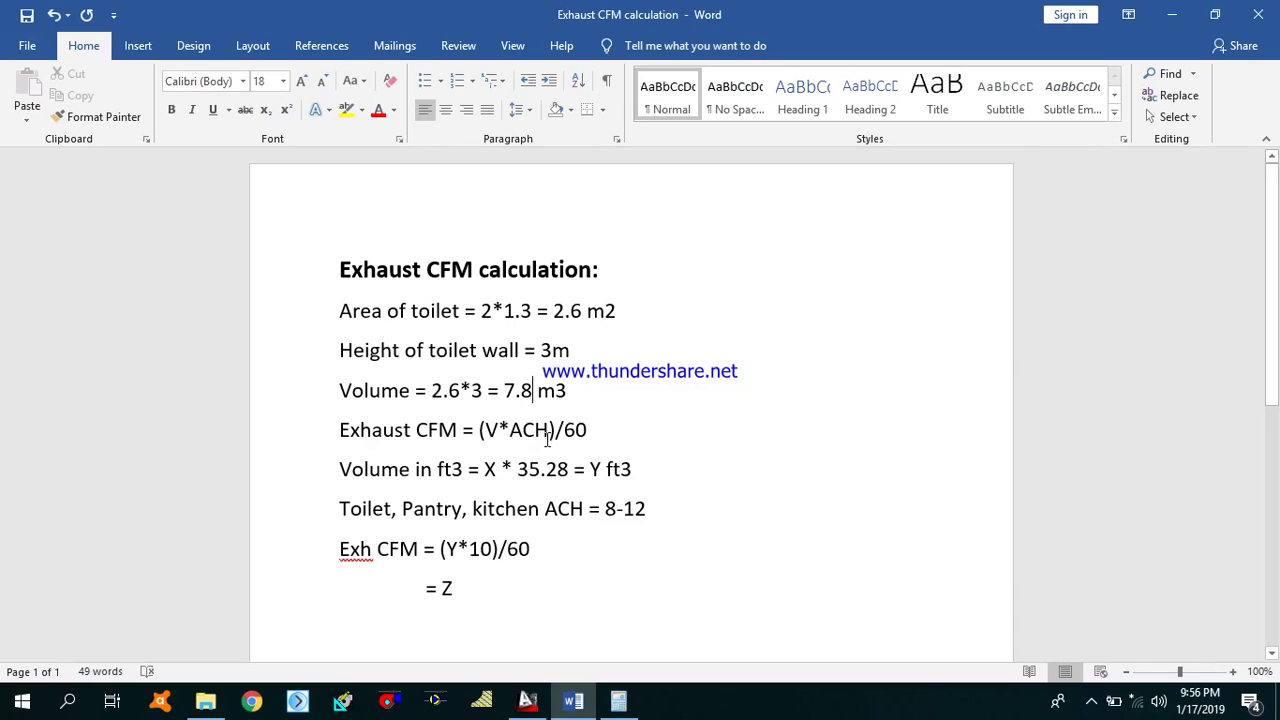
Step: Review the Exhaust CFM formula and its V term, and replace X with 7.8 in the Volume in ft3 line
left_click_drag(591, 432, 381, 443)
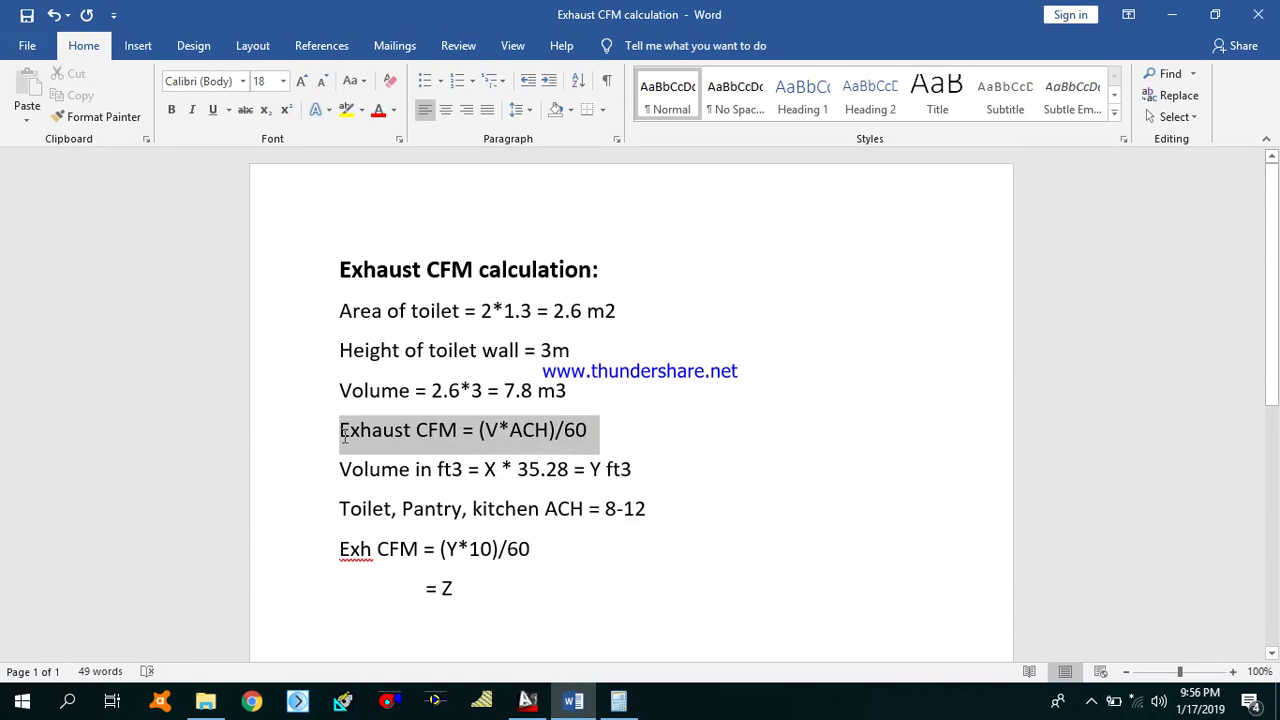
left_click(493, 431)
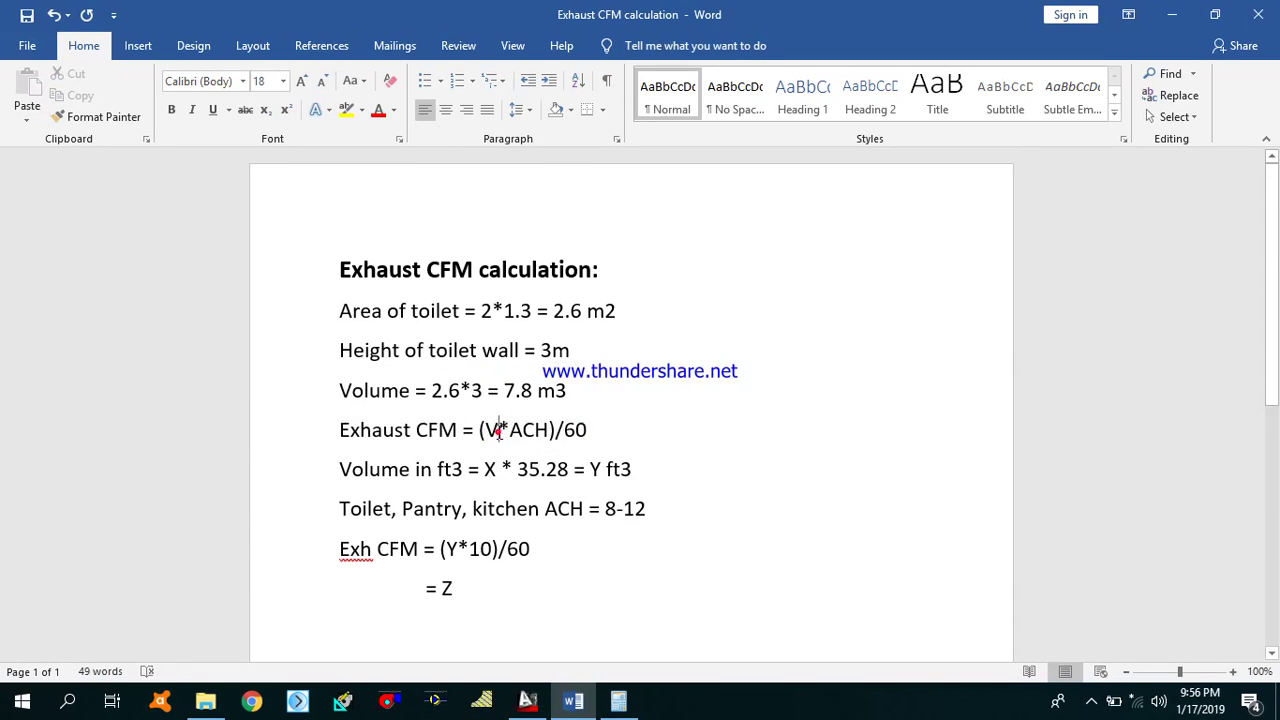
double_click(493, 431)
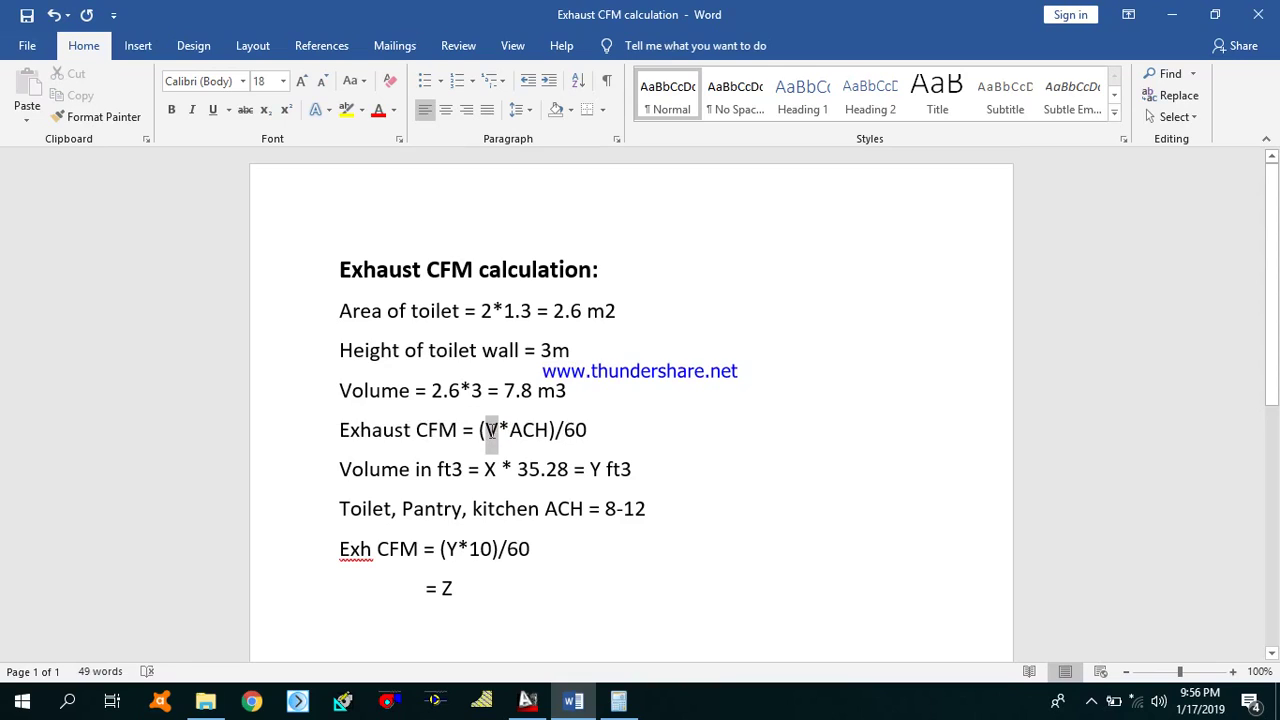
left_click(411, 472)
left_click(496, 469)
key("BackSpace")
type("7.8")
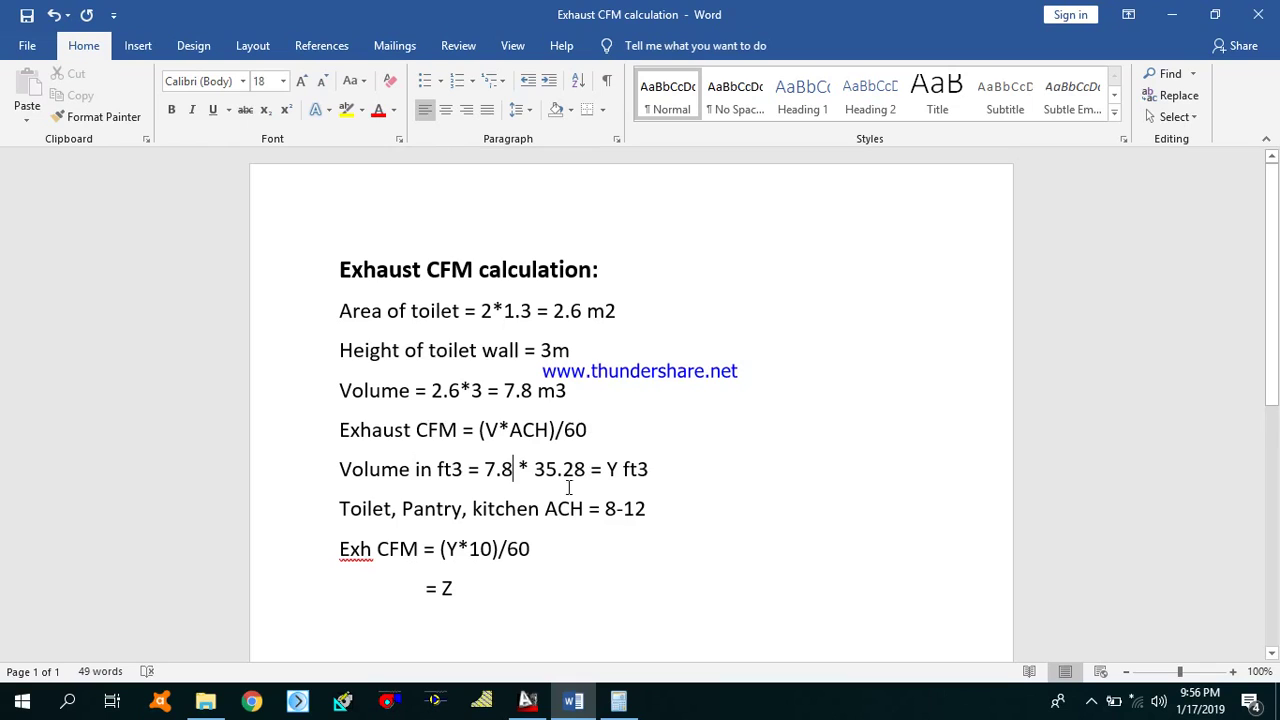
Step: Multiply 7.8 by 35.28 in Calculator and replace Y with 275.18 as the ft3 volume in the Word document
left_click(617, 712)
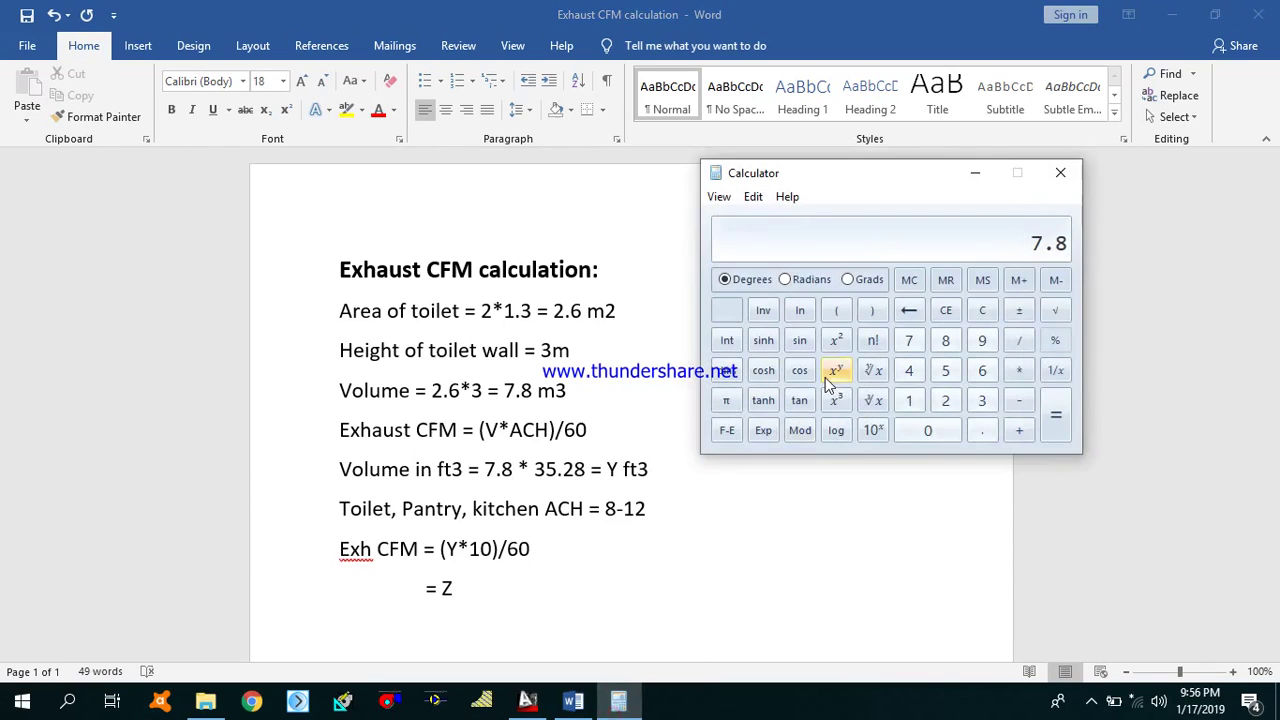
type("5.28")
key("Return")
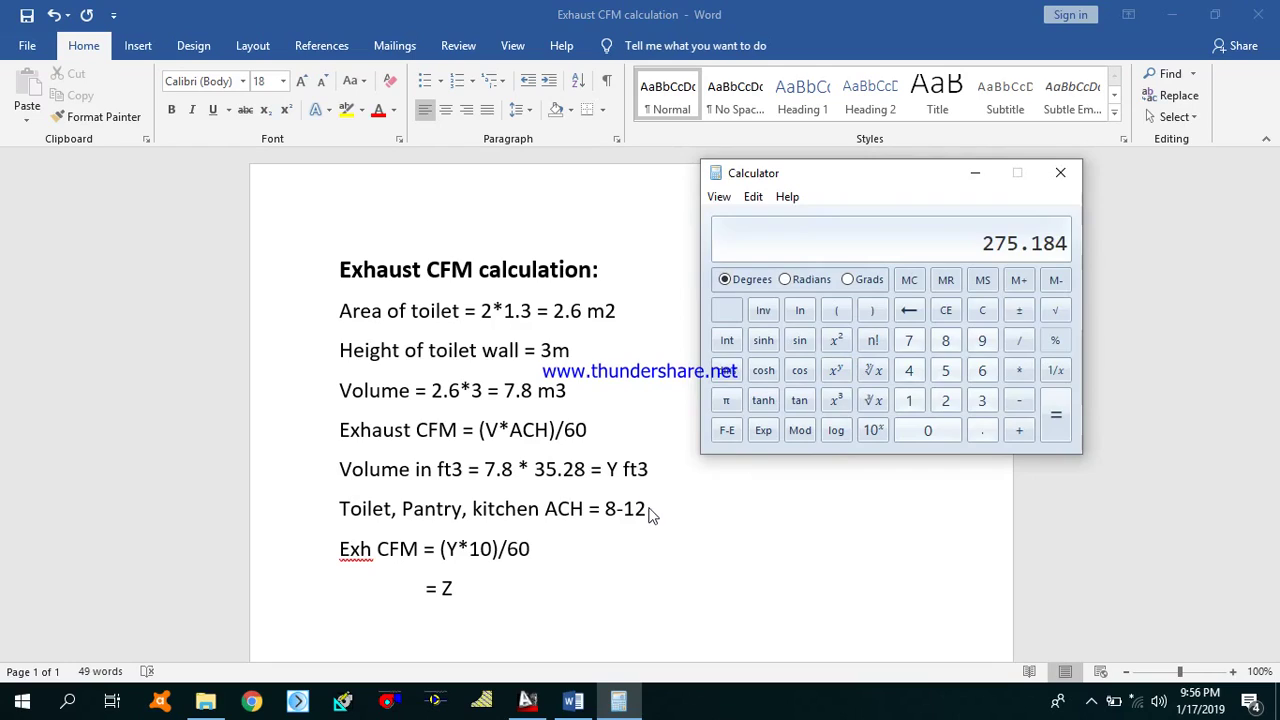
left_click(631, 468)
left_click(619, 468)
key("BackSpace")
type("275.18")
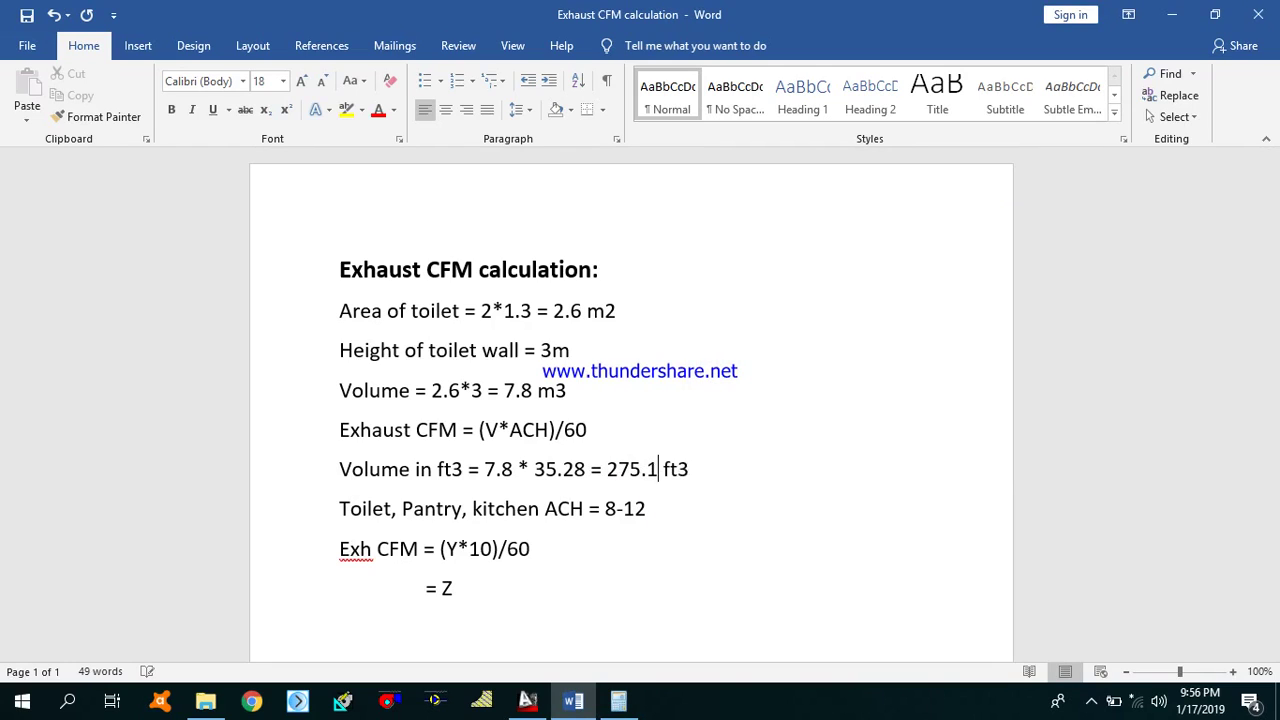
Step: Examine the Toilet, Pantry, kitchen ACH line and compare its range with the ACH term in the Exhaust CFM formula
left_click_drag(660, 510, 370, 514)
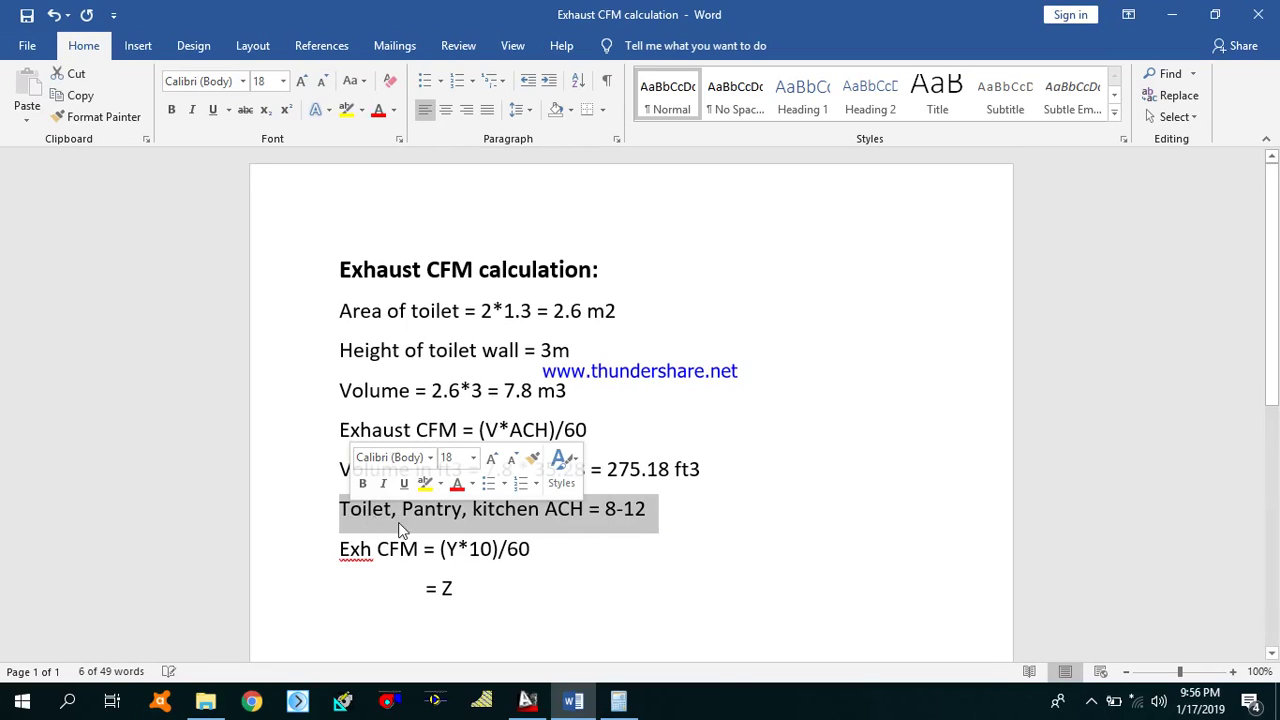
left_click(630, 517)
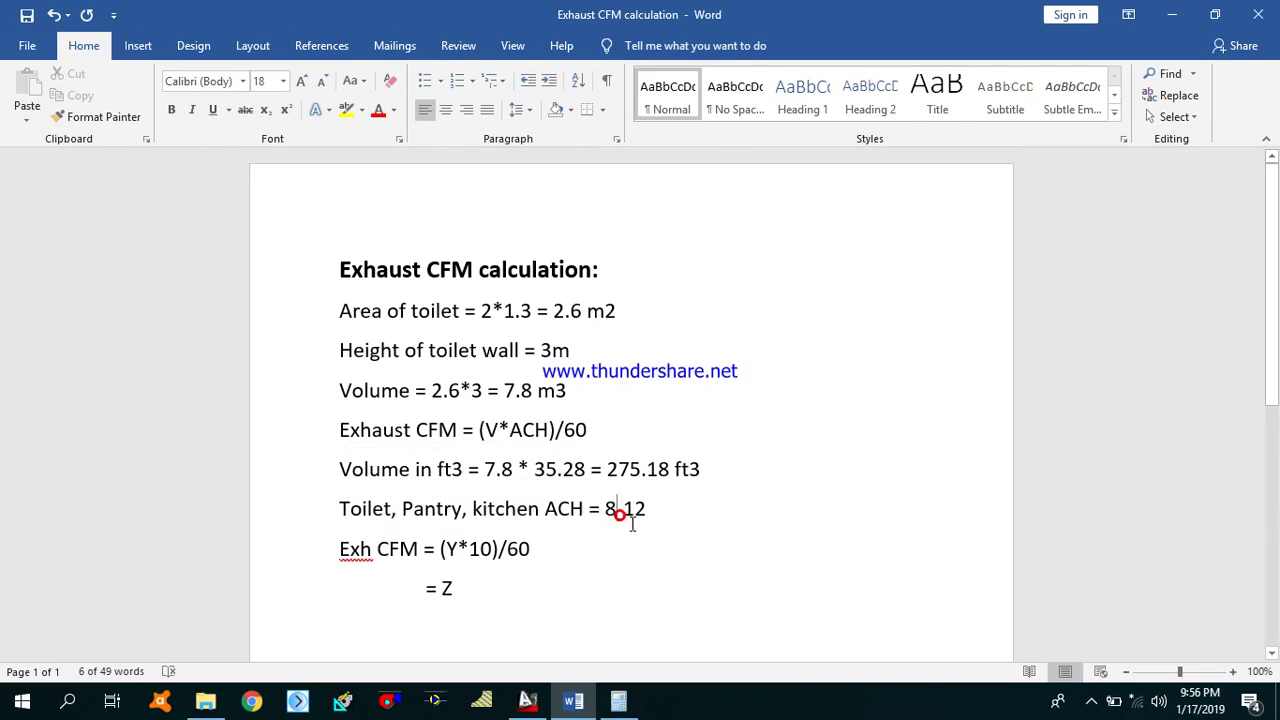
left_click(645, 514)
double_click(638, 515)
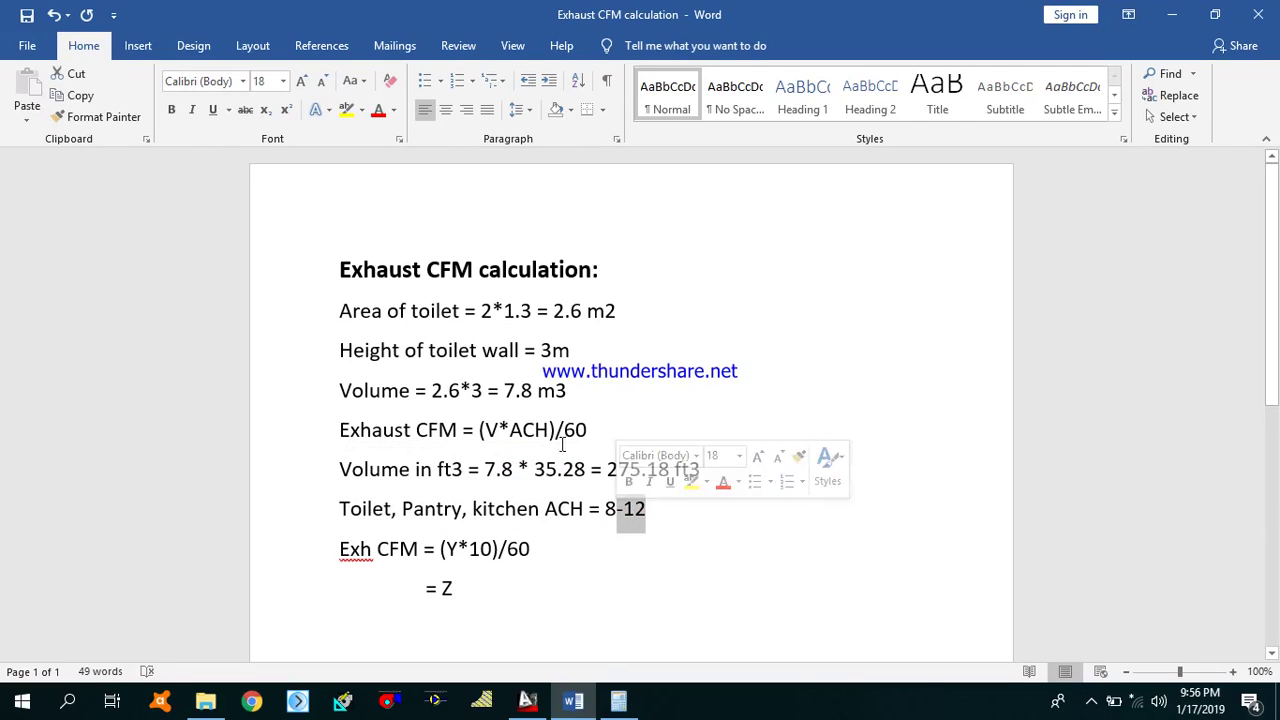
left_click_drag(510, 430, 546, 429)
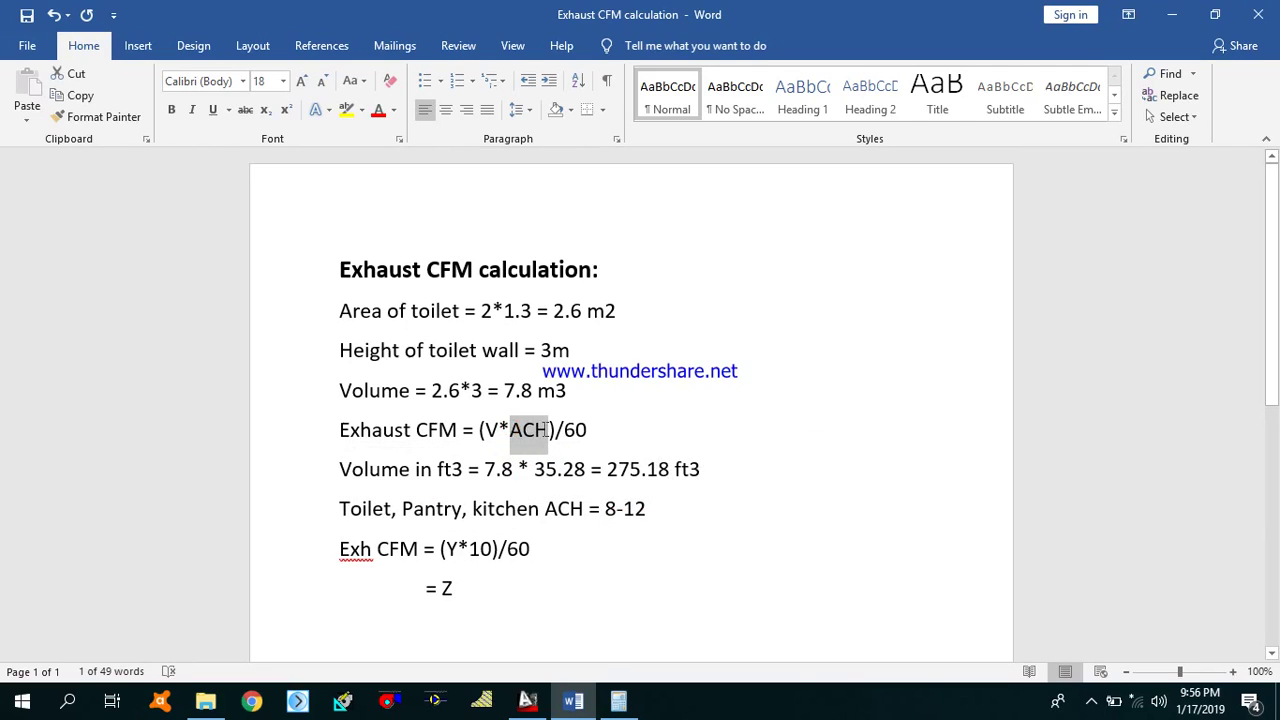
left_click(507, 511)
left_click_drag(340, 510, 639, 512)
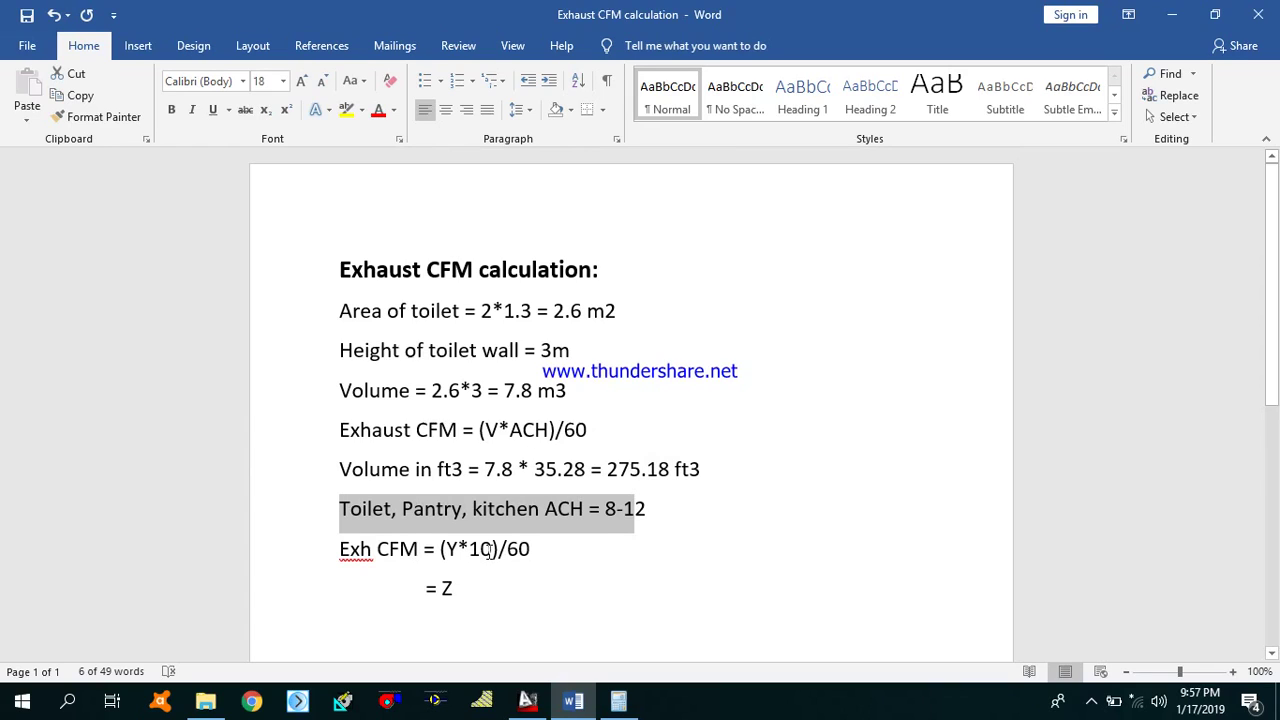
Step: Replace Y with 275.18 in the Exh CFM line, using the ft3 volume from the line above the ACH range
left_click(491, 548)
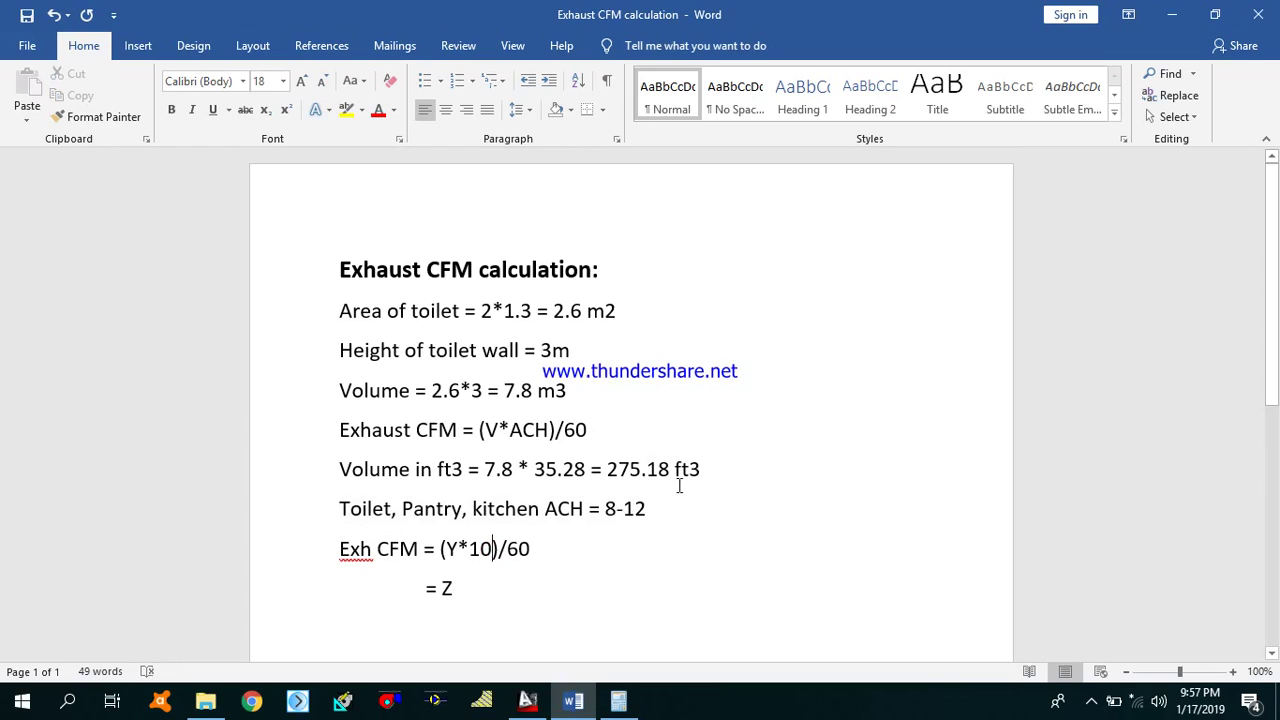
left_click_drag(706, 472, 606, 470)
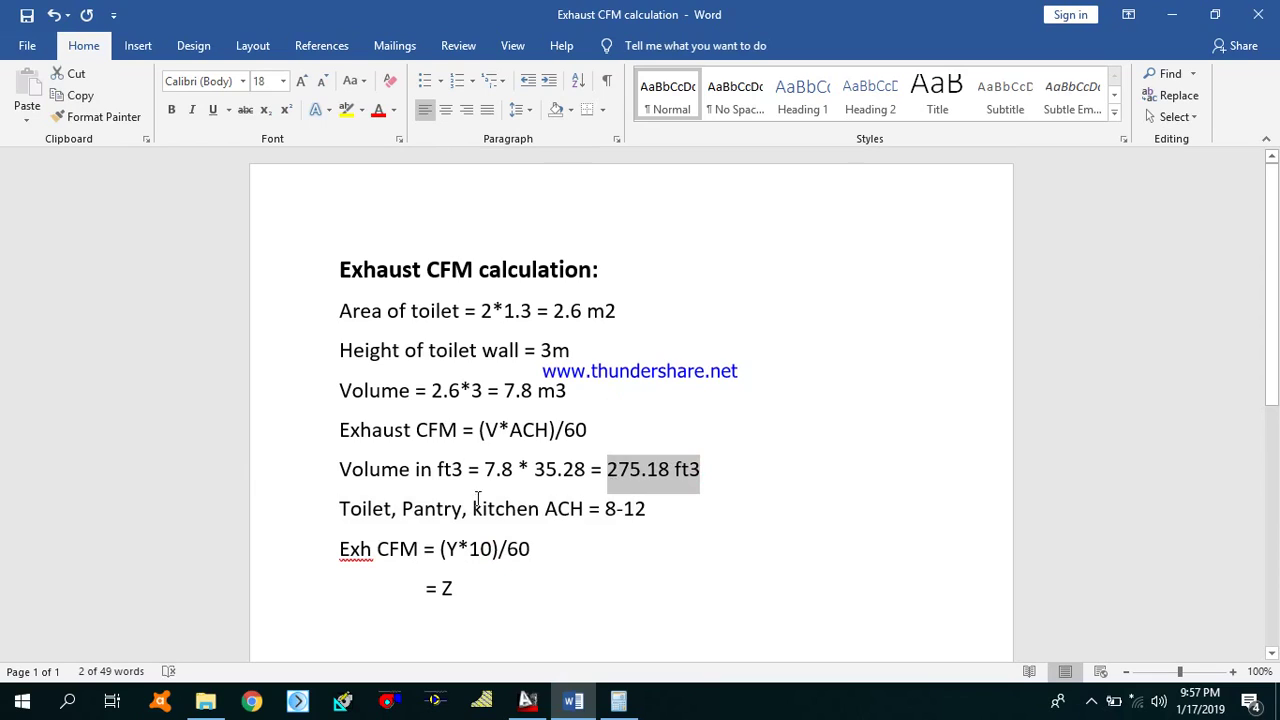
left_click(456, 548)
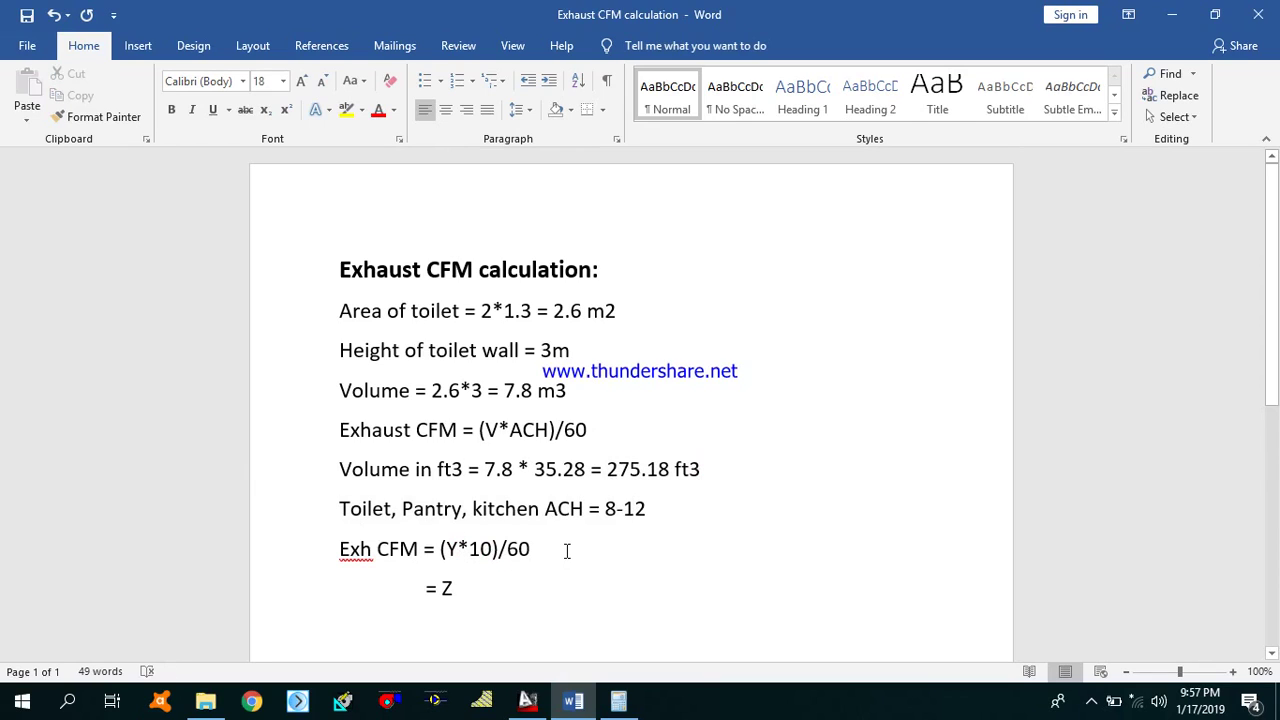
key("BackSpace")
type("275.")
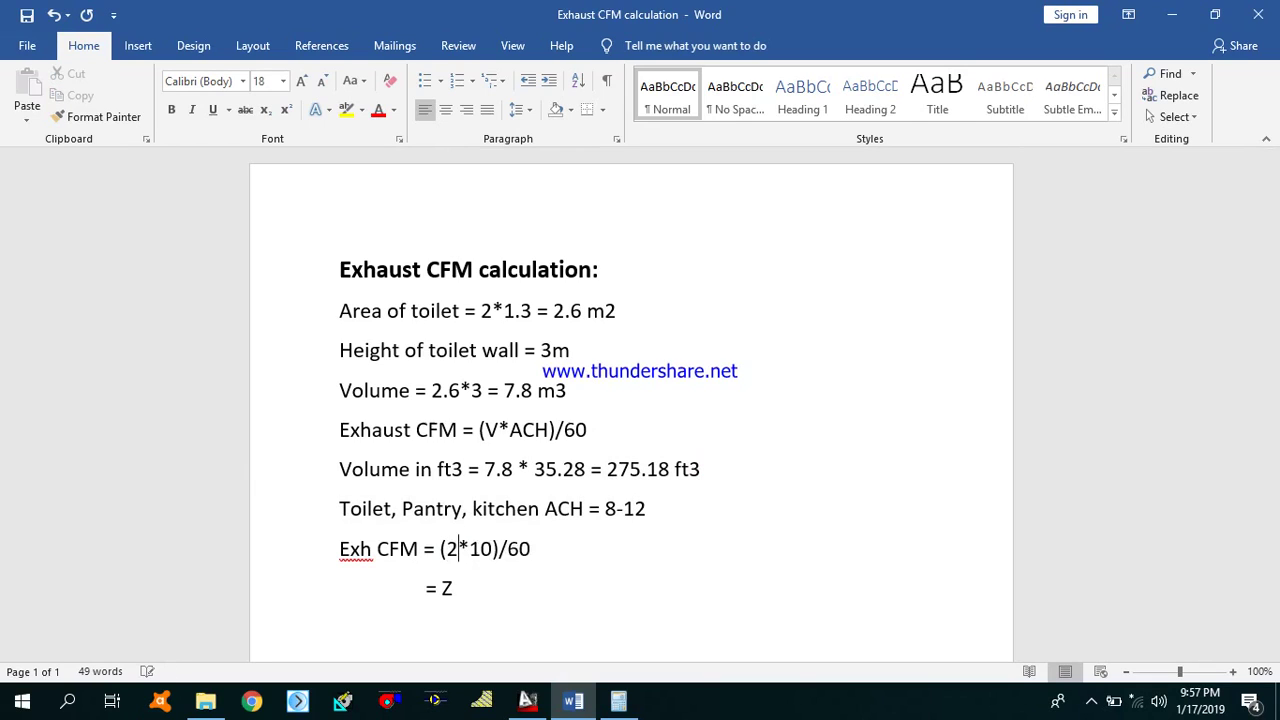
type("18")
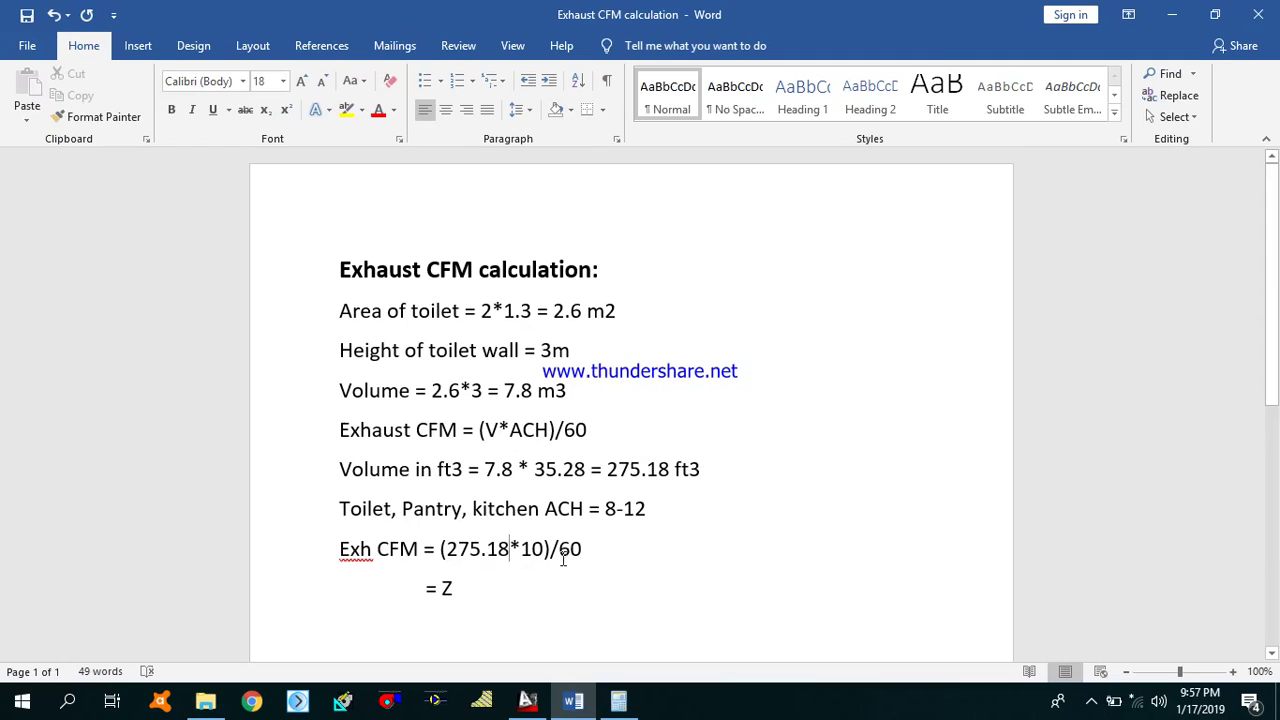
Step: Switch to Calculator, multiply the ft3 volume by 10 and divide the product by 60
left_click(618, 703)
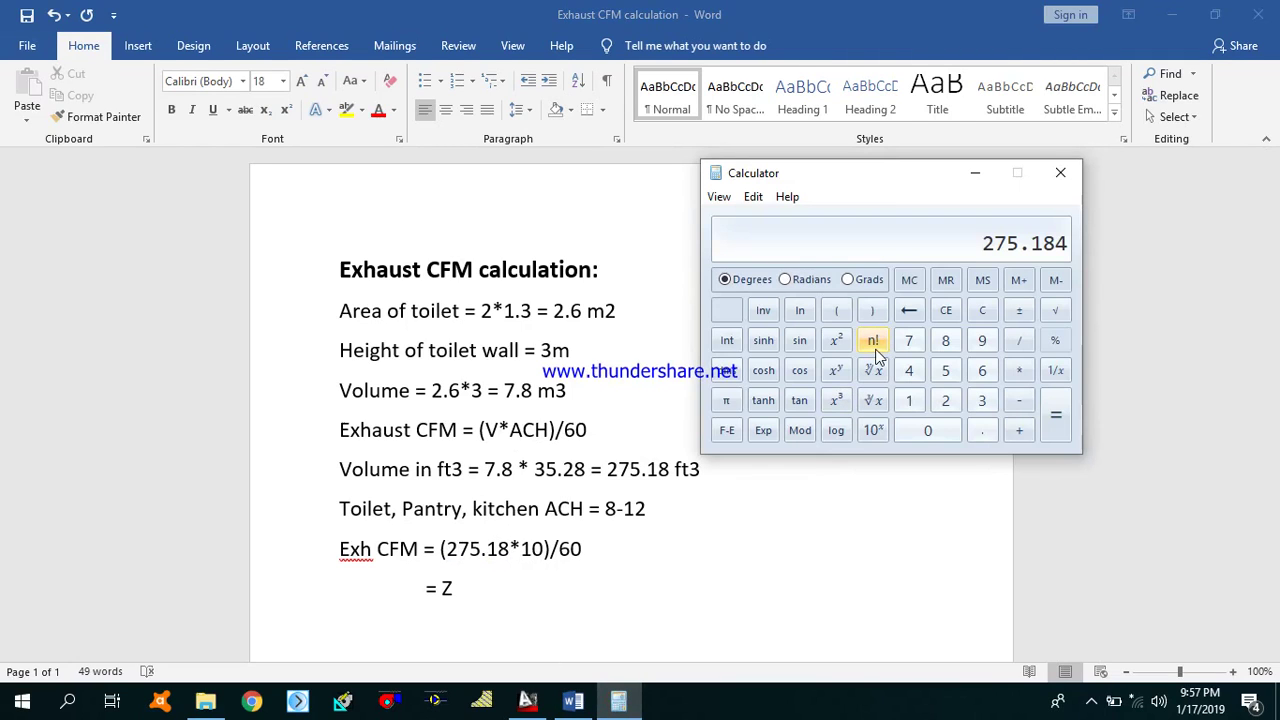
key("asterisk")
key("1")
key("0")
key("Return")
key("slash")
key("6")
key("0")
key("Return")
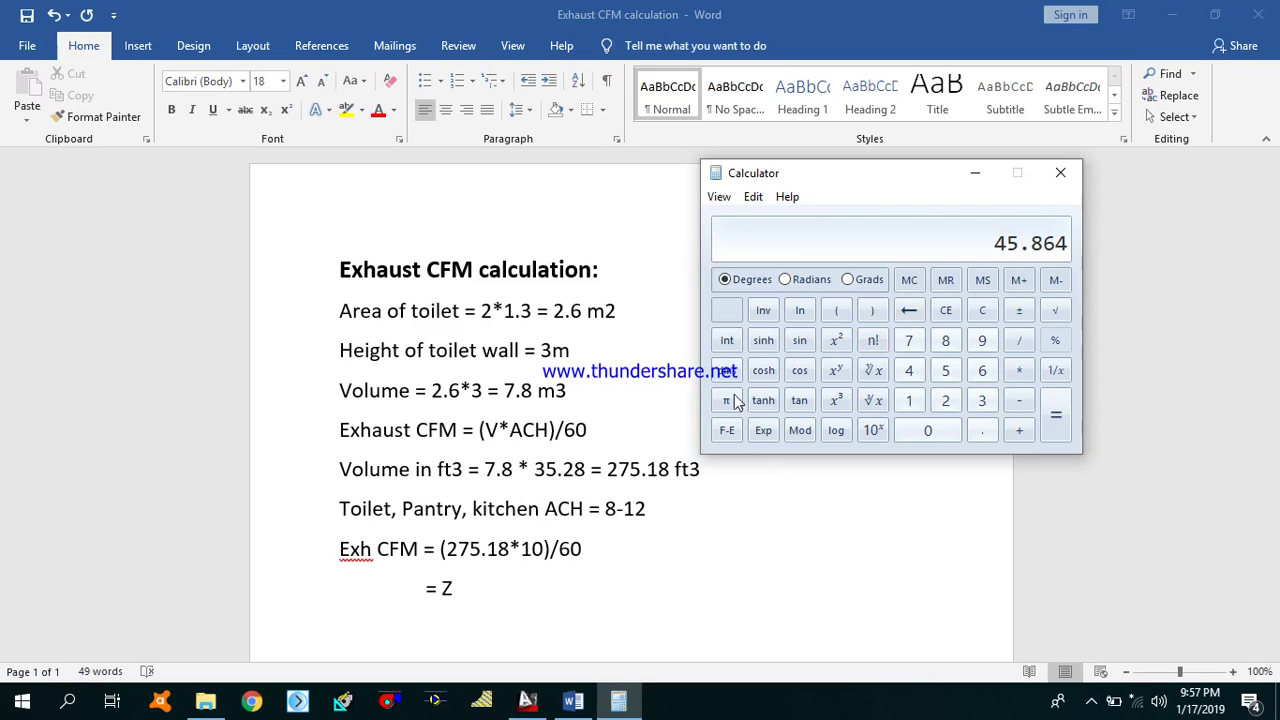
Step: Replace Z with 45.86 CFM as the exhaust result in the Word document and review the two Exh CFM lines
left_click(478, 588)
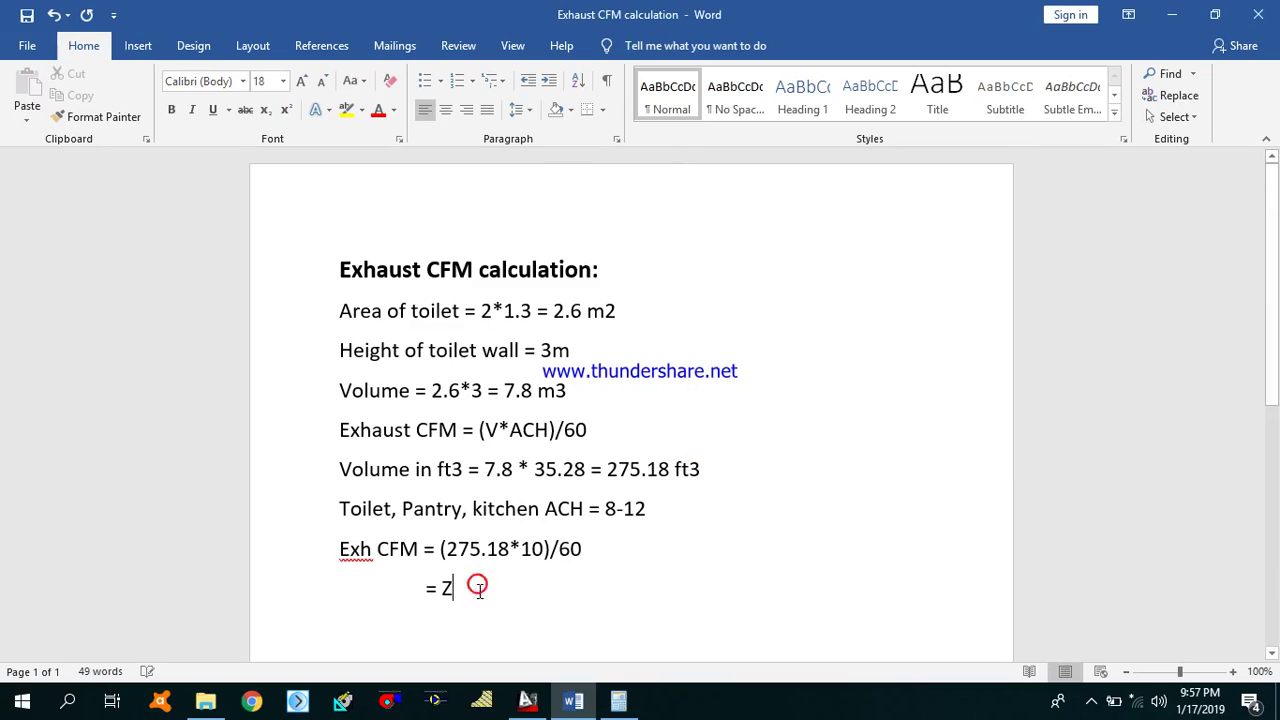
key("BackSpace")
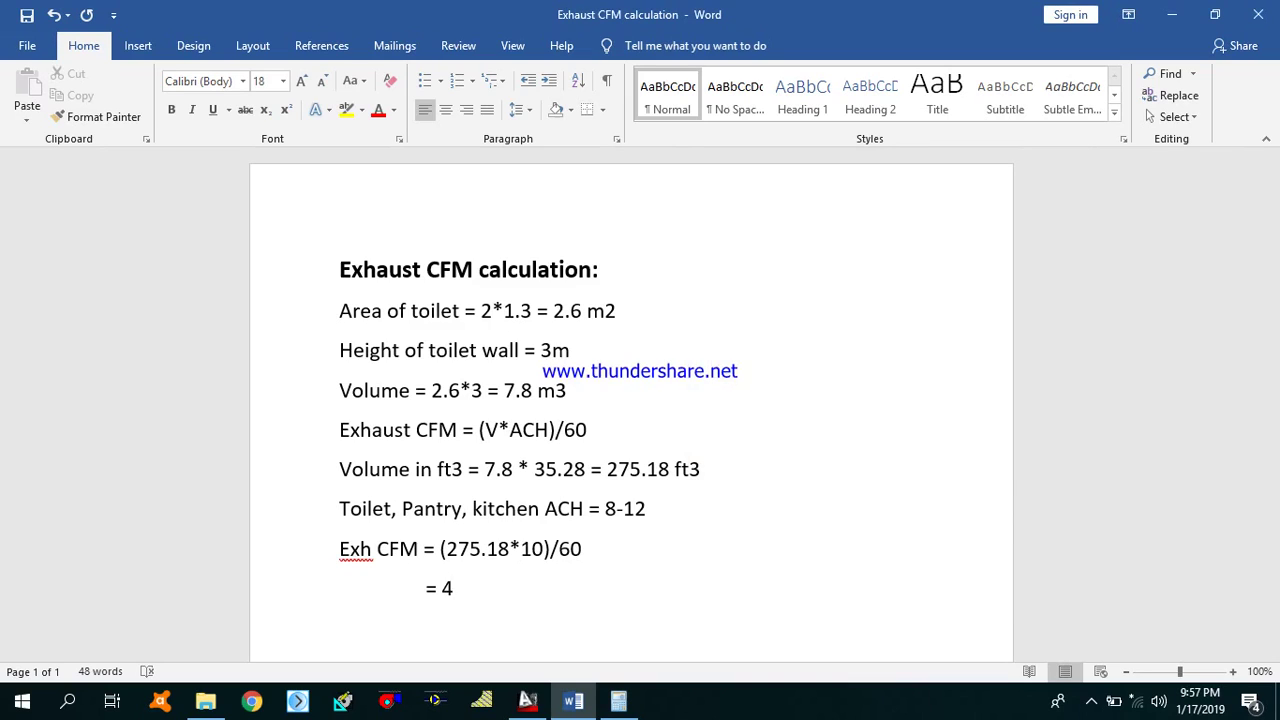
type("45.86 CFM")
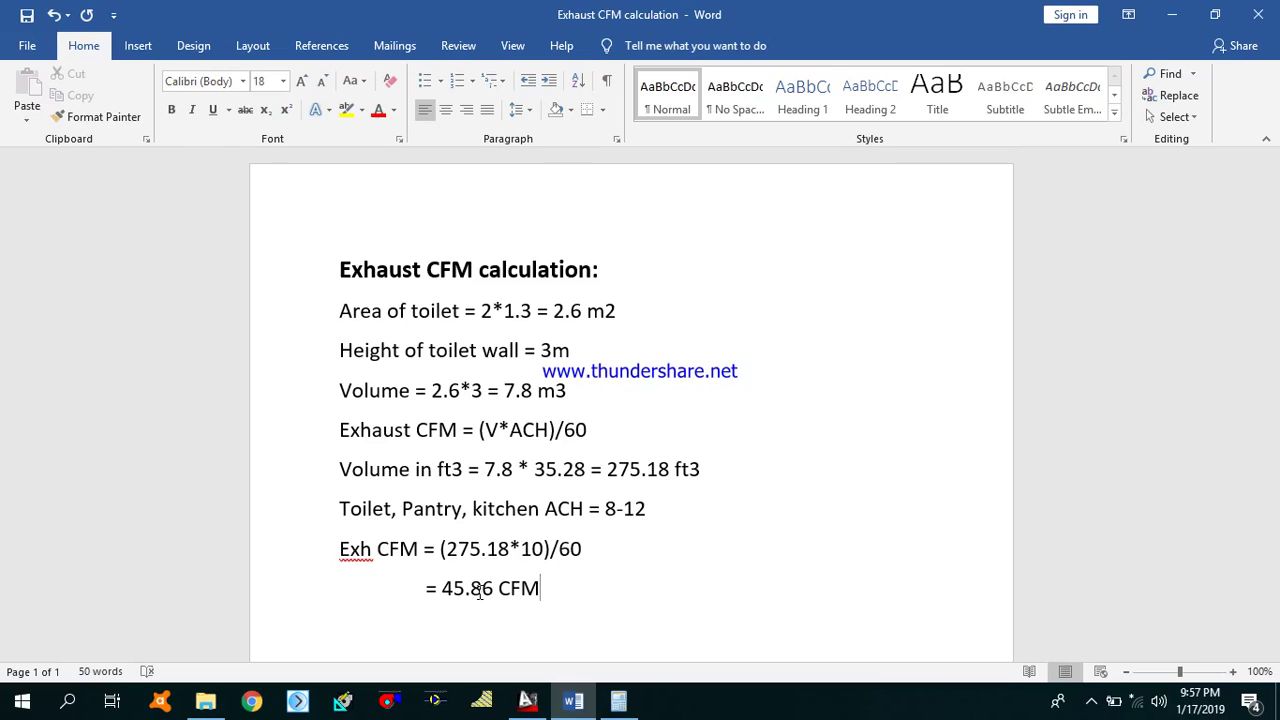
left_click_drag(548, 596, 340, 546)
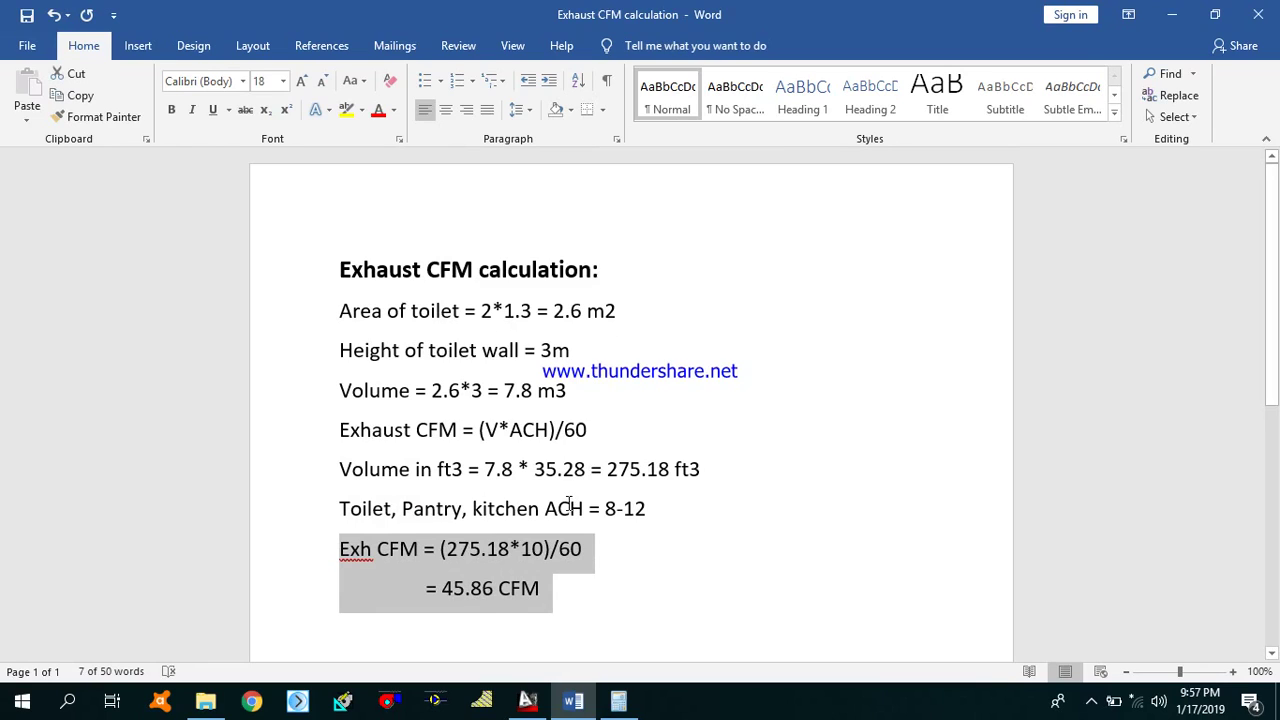
left_click(552, 585)
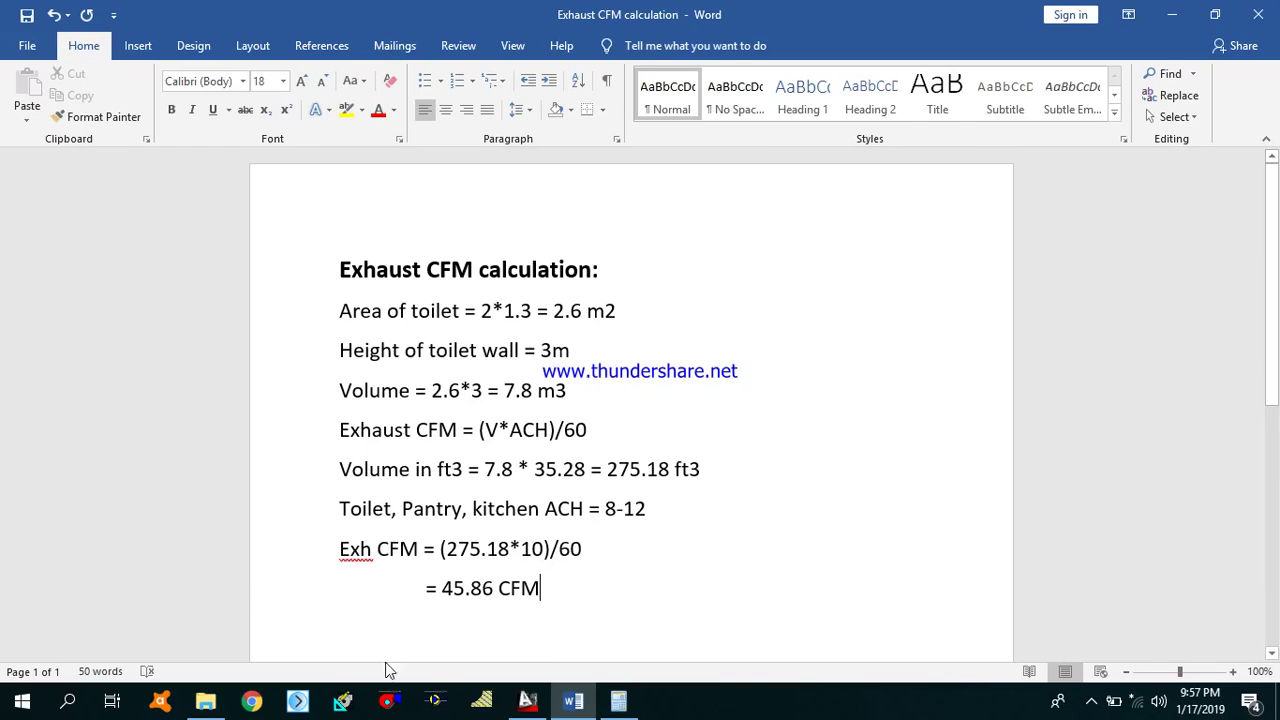
Step: Open DuctSizer beside the Word calculation and set the flow rate to 46 cfm and head loss to 0.06 in.WC/100 ft
left_click(388, 700)
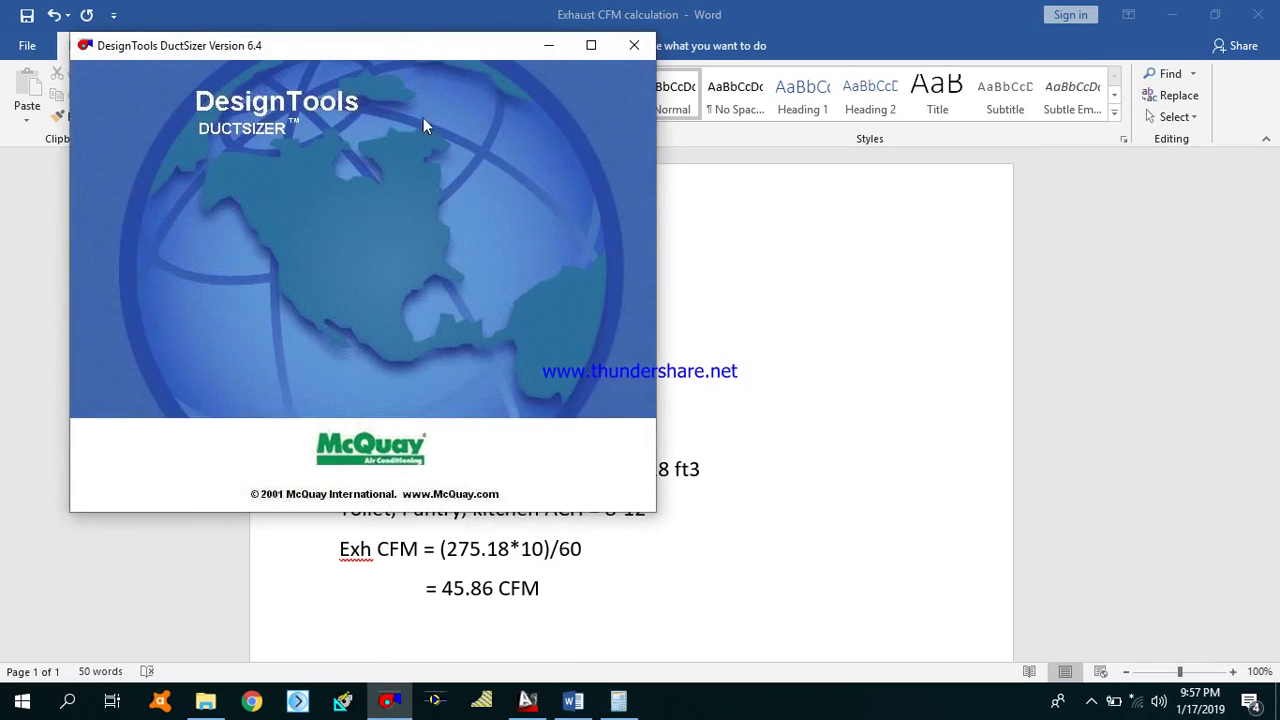
left_click_drag(367, 44, 912, 60)
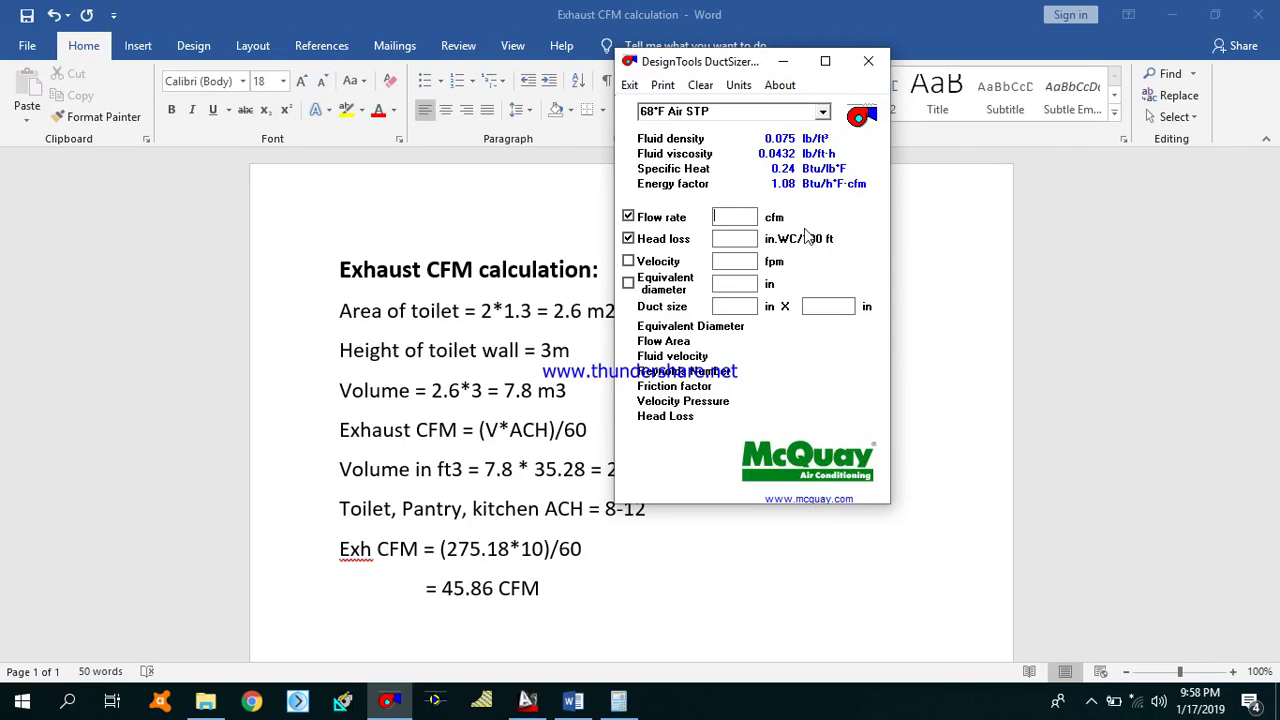
type("46")
left_click(733, 239)
type("0.06")
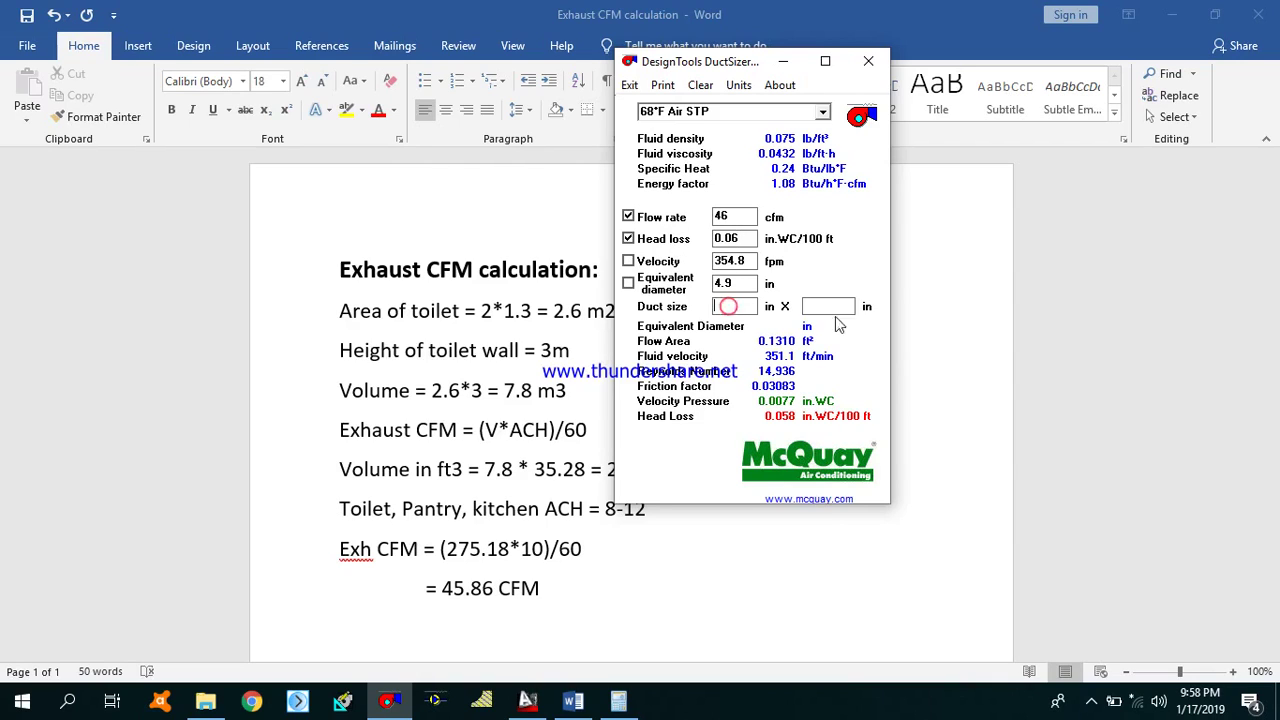
Step: Try duct widths of 10 and 8 in, and settle on 6 in
type("10")
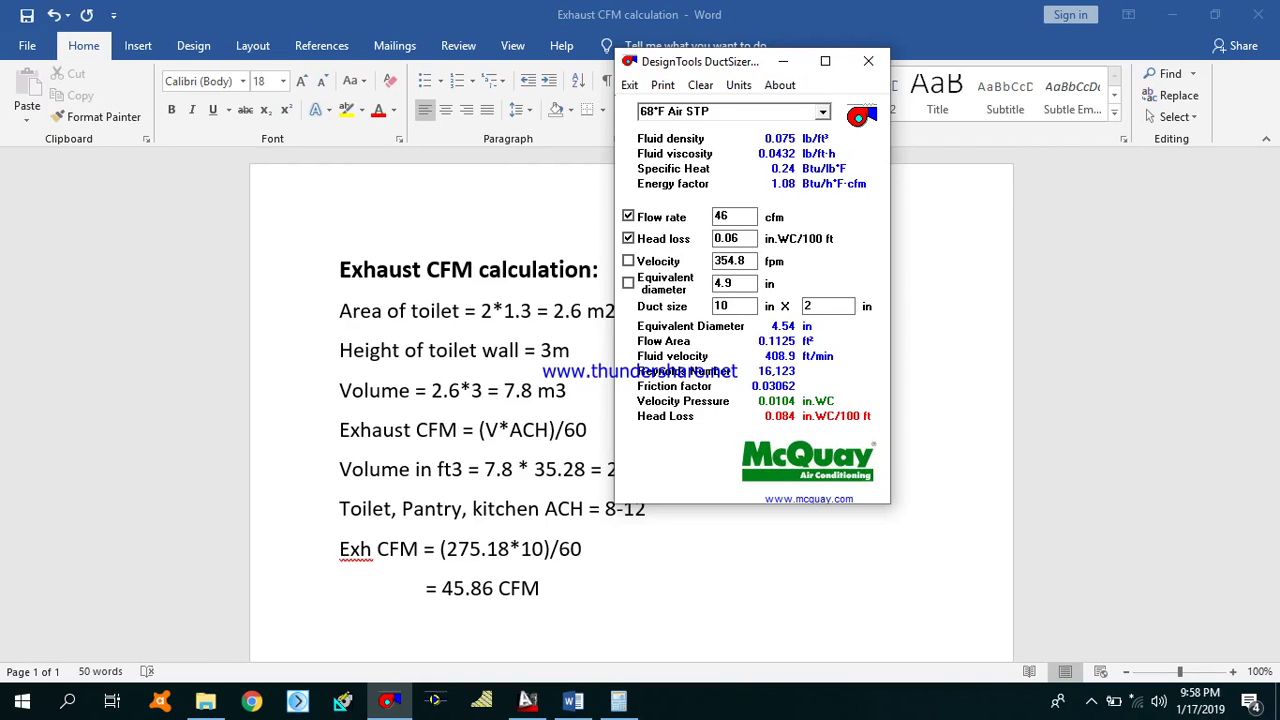
key("BackSpace")
type("6")
key("BackSpace")
type("8")
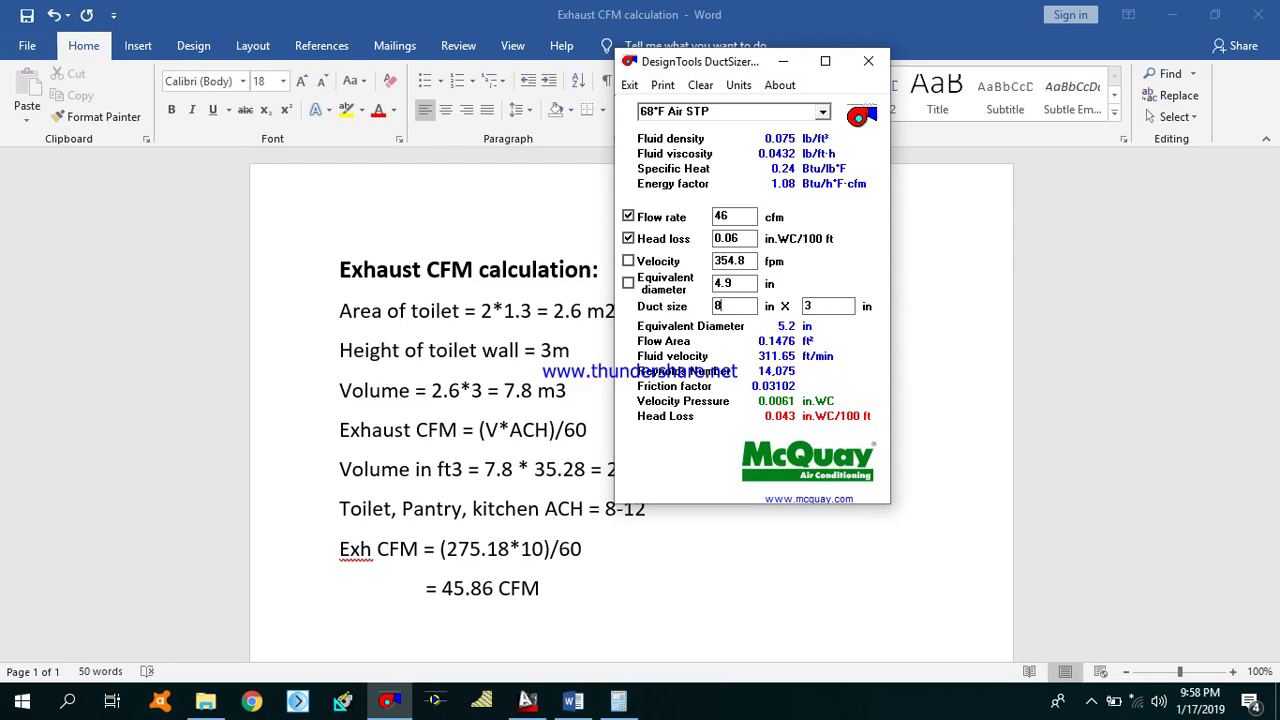
key("BackSpace")
type("6")
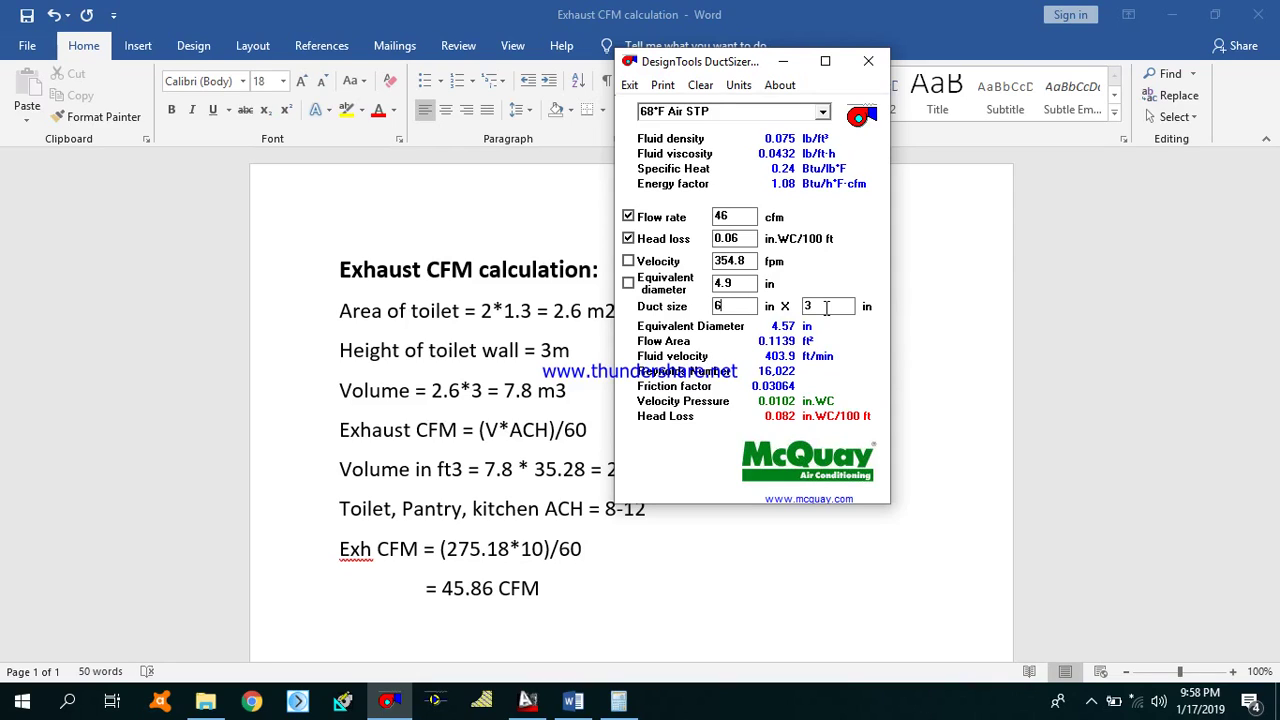
Step: Try other duct dimensions and set the duct size to 6 x 4 in
key("BackSpace")
type("5")
key("shift+Tab")
type("4")
key("BackSpace")
type("6")
key("Tab")
type("354")
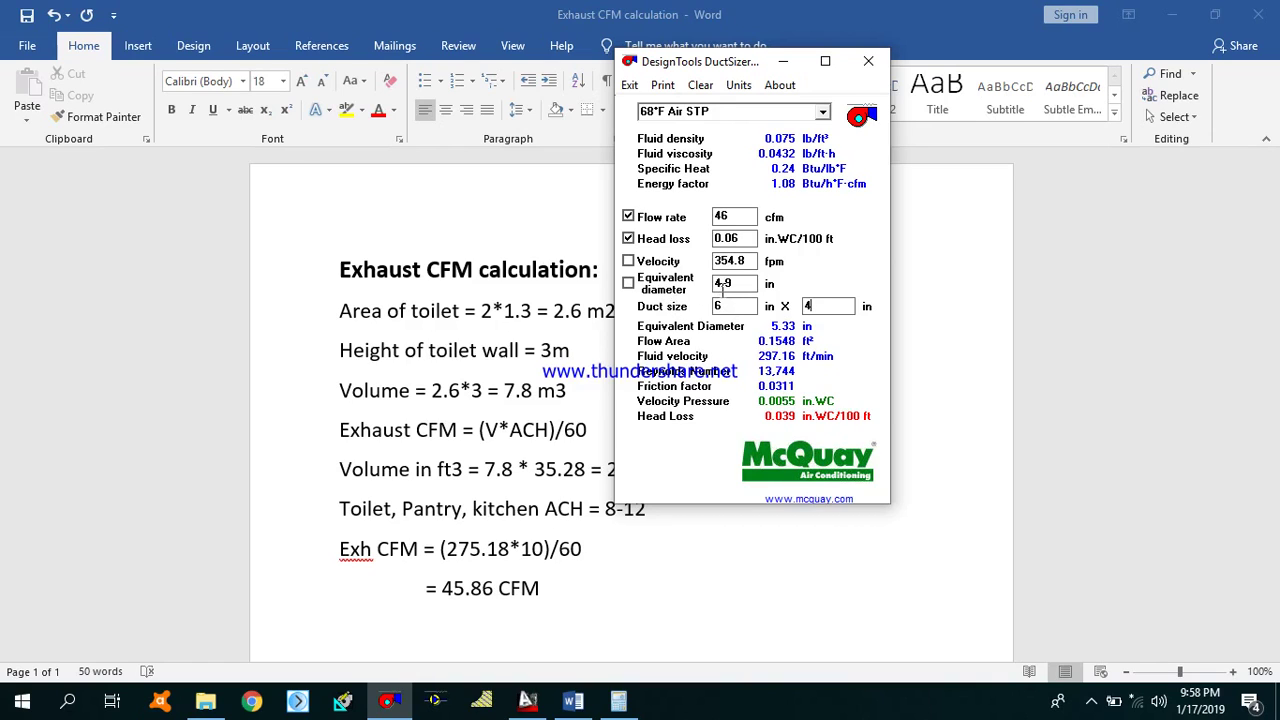
Step: Clear the equivalent diameter and re-enter the head loss as 0.06 in.WC/100 ft
left_click_drag(736, 284, 715, 288)
key("BackSpace")
left_click(628, 238)
left_click(628, 217)
type("40.06")
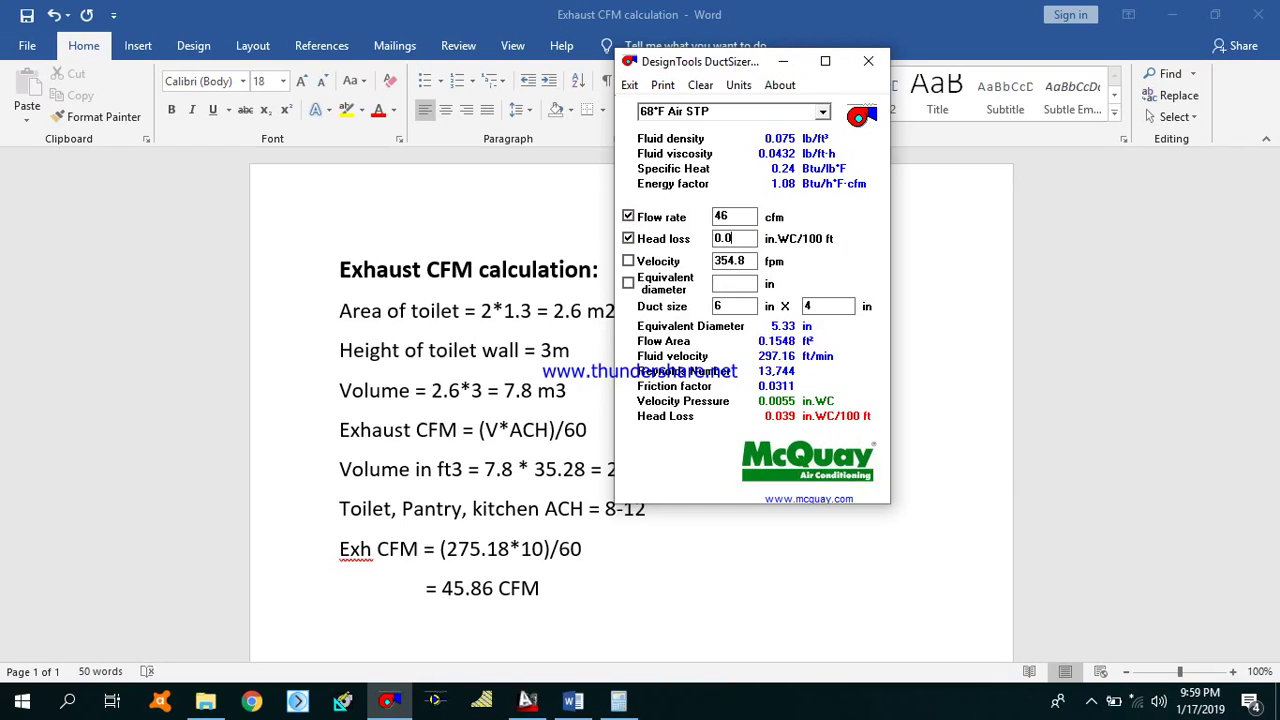